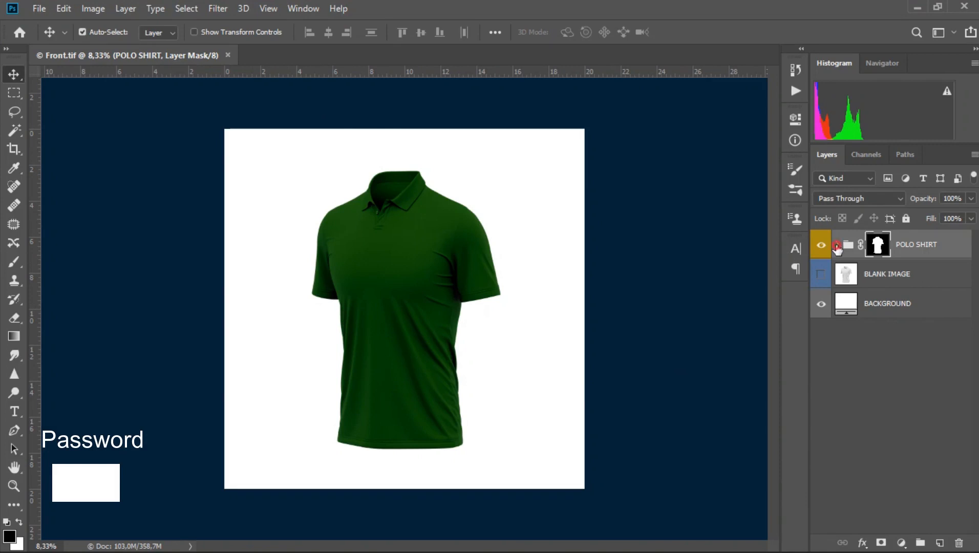
# Step: Expand the POLO SHIRT group and open the contents of the POLO DESIGN smart object for editing
pyautogui.click(837, 246)
pyautogui.scroll(-6, 864, 294)
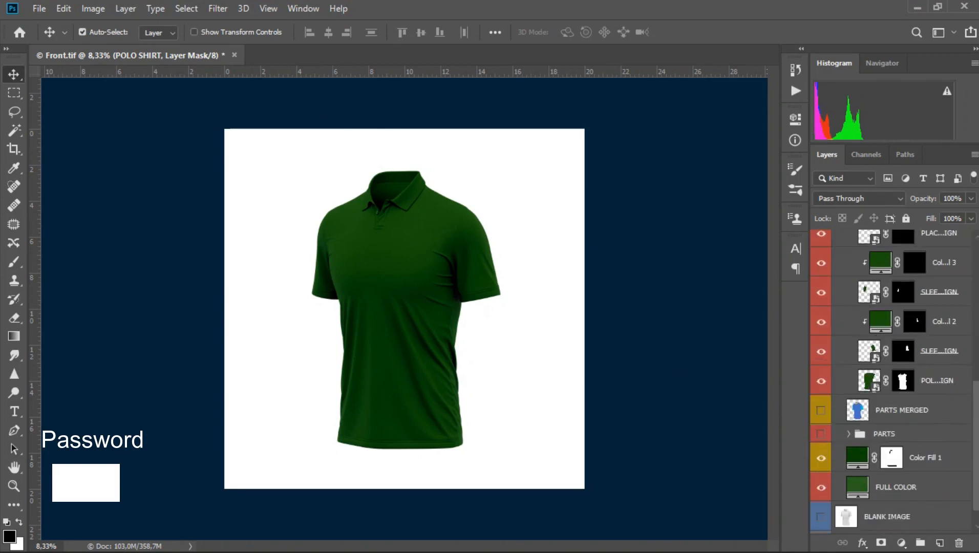
pyautogui.scroll(5, 900, 440)
pyautogui.scroll(-4, 900, 441)
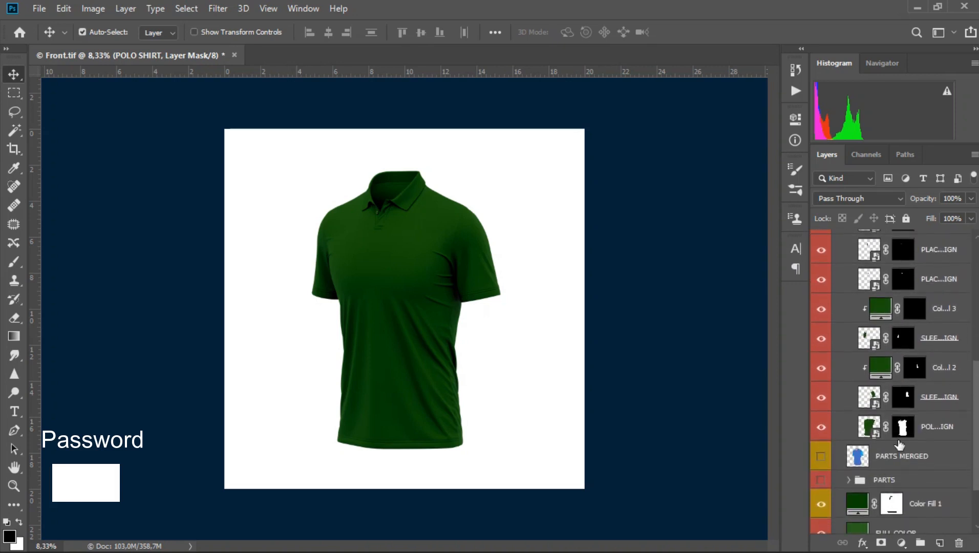
pyautogui.click(820, 427)
pyautogui.click(868, 427)
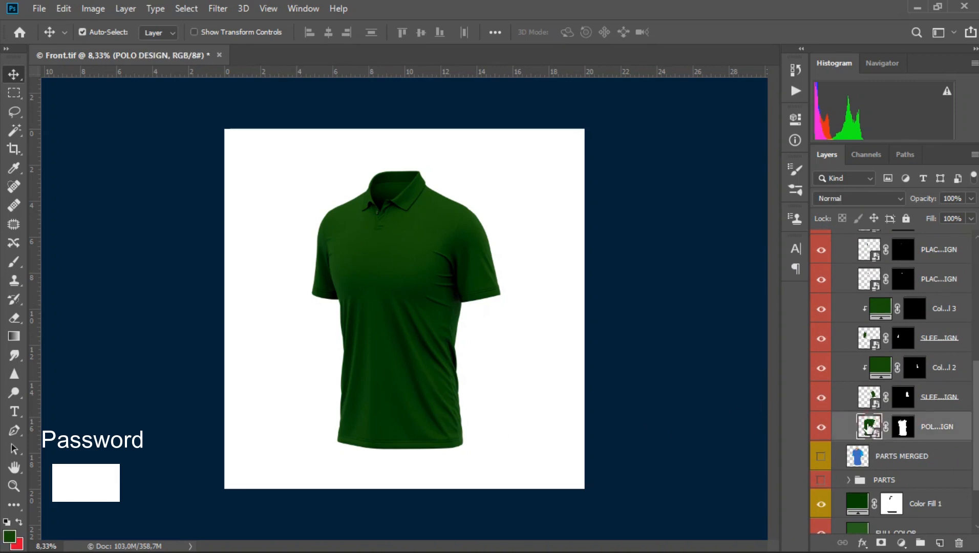
pyautogui.doubleClick(869, 425)
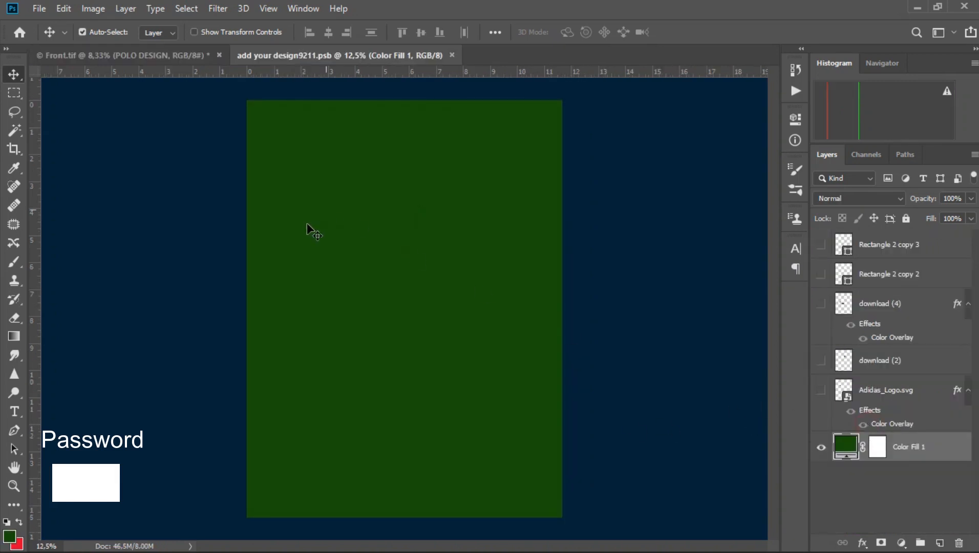
# Step: Change the Color Fill 1 layer of the shirt design to red, dd0929
pyautogui.doubleClick(842, 445)
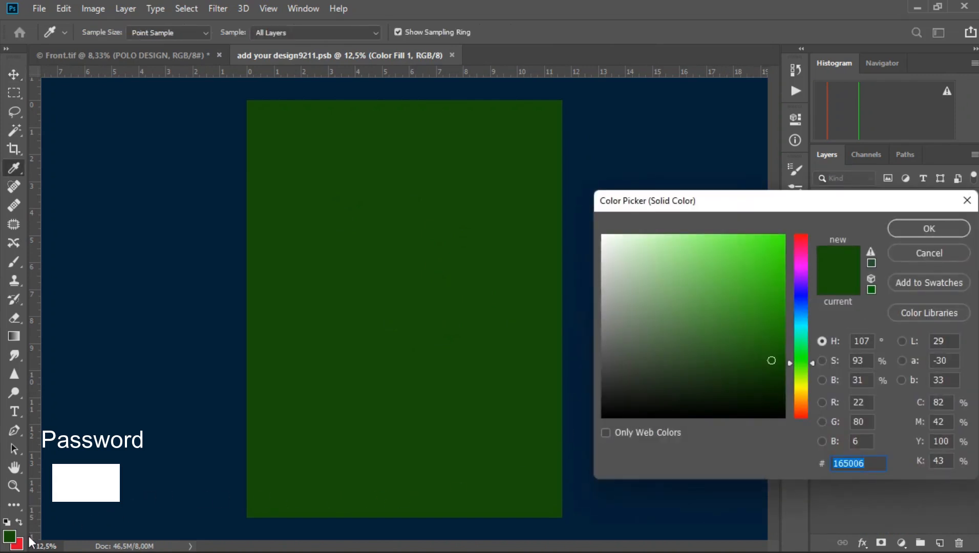
pyautogui.click(10, 536)
pyautogui.click(21, 540)
pyautogui.click(868, 462)
pyautogui.click(868, 461)
pyautogui.moveTo(868, 462); pyautogui.dragTo(811, 463)
pyautogui.click(865, 465)
pyautogui.click(865, 466)
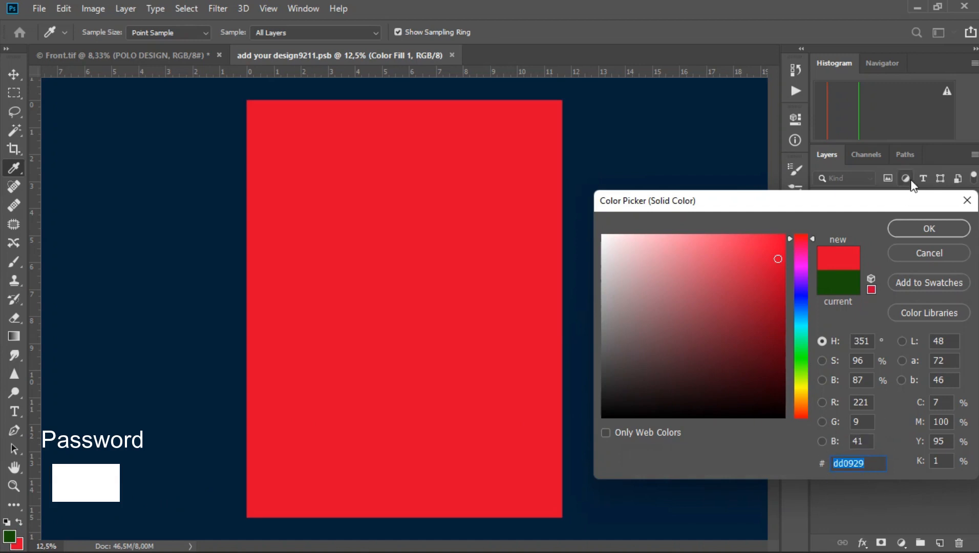
pyautogui.click(927, 230)
# Step: Show all hidden logo, sponsor and stripe layers, and save the design to update the shirt in Front.tif
pyautogui.moveTo(823, 388); pyautogui.dragTo(819, 270)
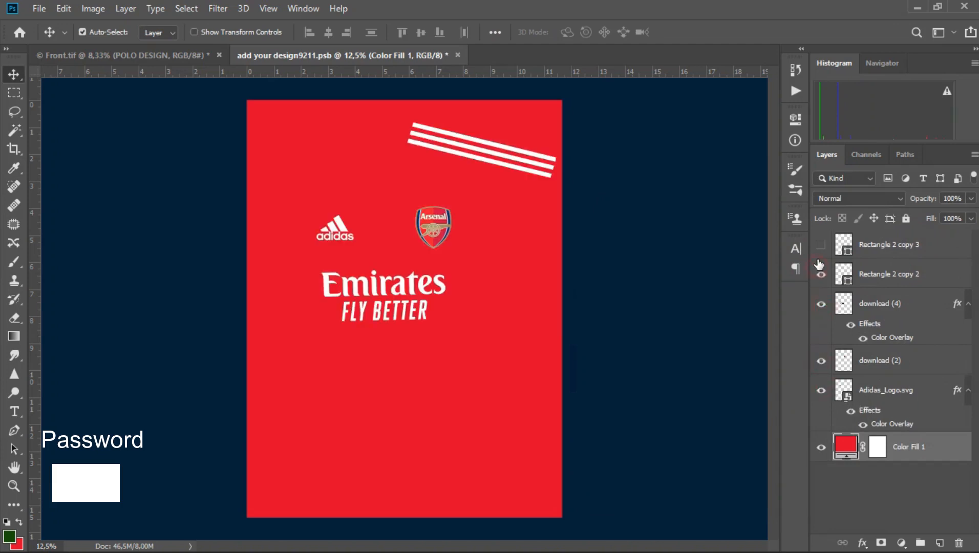
pyautogui.click(820, 244)
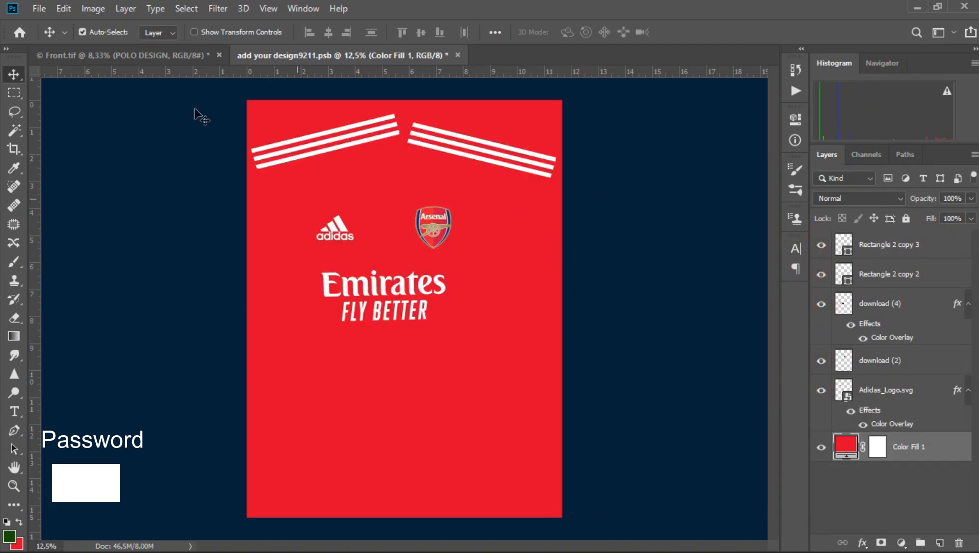
pyautogui.click(40, 8)
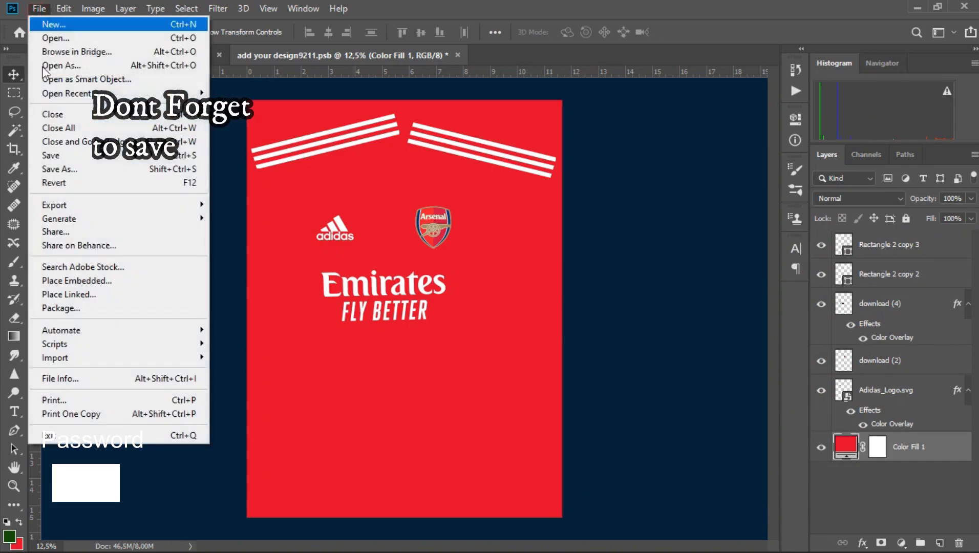
pyautogui.click(47, 161)
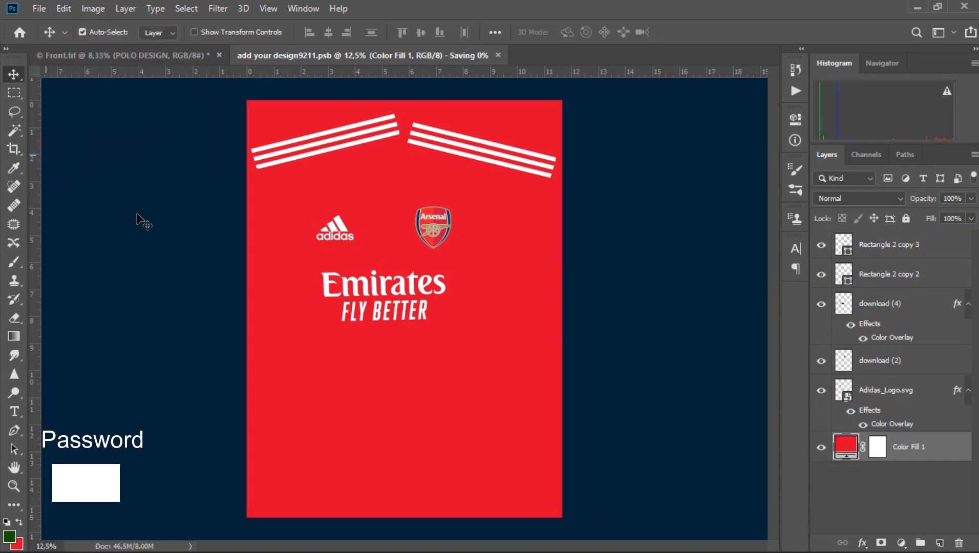
pyautogui.click(186, 56)
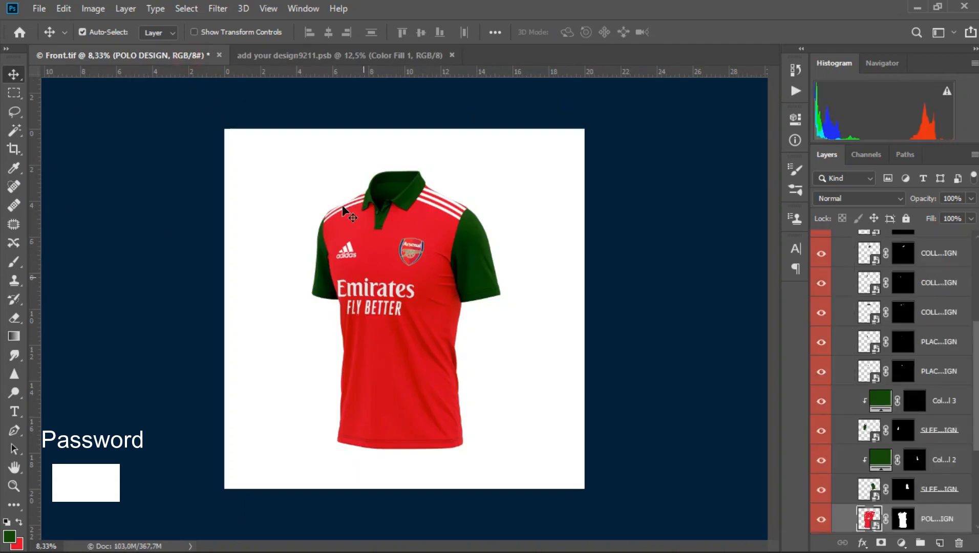
# Step: Convert the Arsenal crest layer download (2) in the shirt design to a smart object and open its contents
pyautogui.click(307, 57)
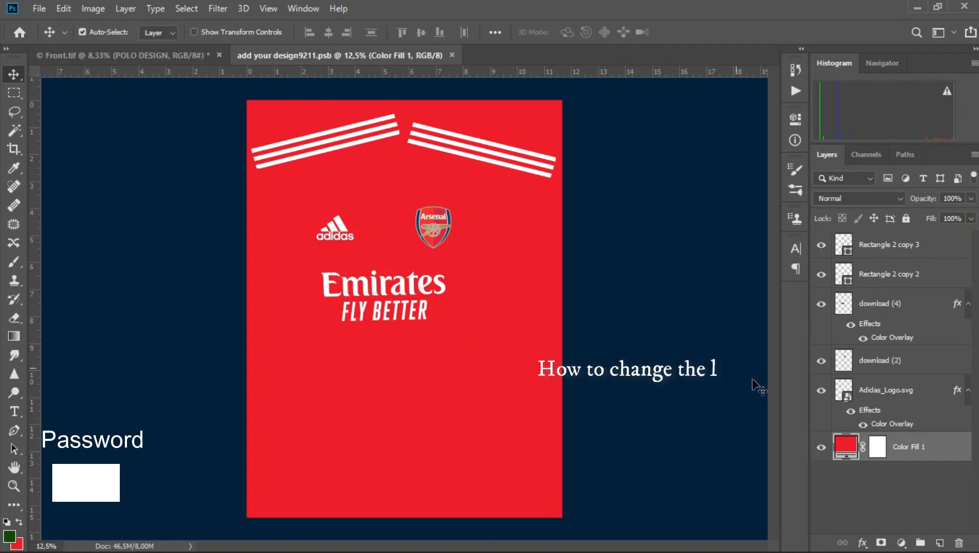
pyautogui.click(896, 361)
pyautogui.click(823, 360)
pyautogui.click(822, 360)
pyautogui.rightClick(845, 362)
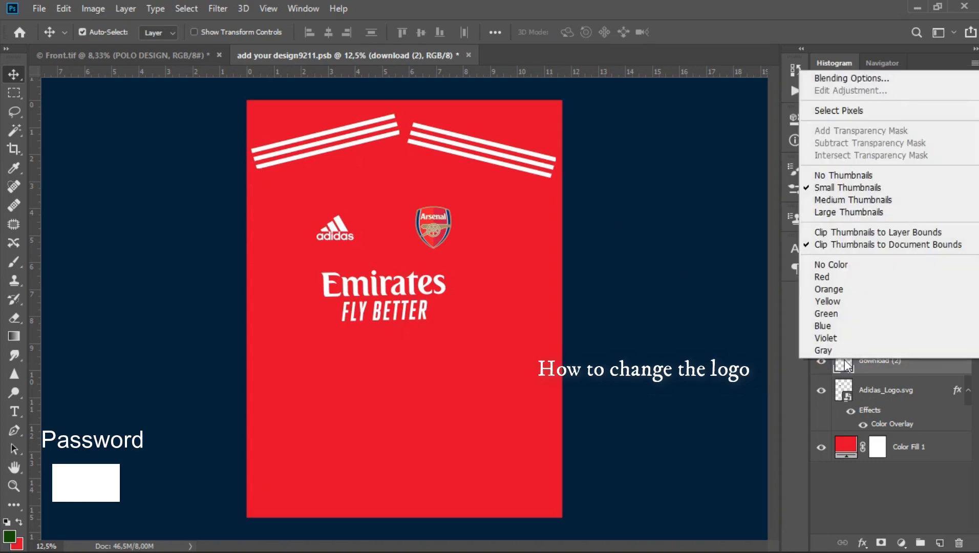
pyautogui.rightClick(888, 362)
pyautogui.click(930, 362)
pyautogui.rightClick(911, 359)
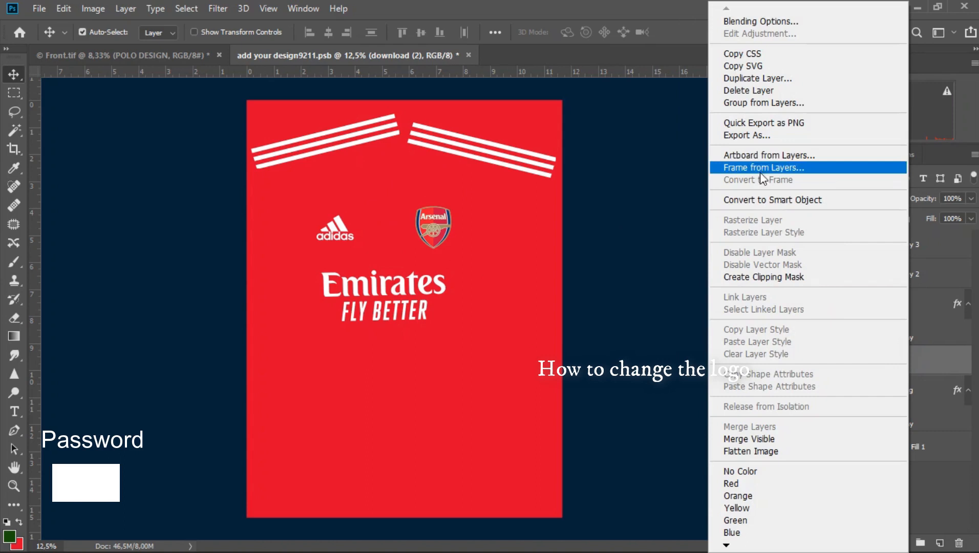
pyautogui.click(771, 200)
pyautogui.doubleClick(842, 359)
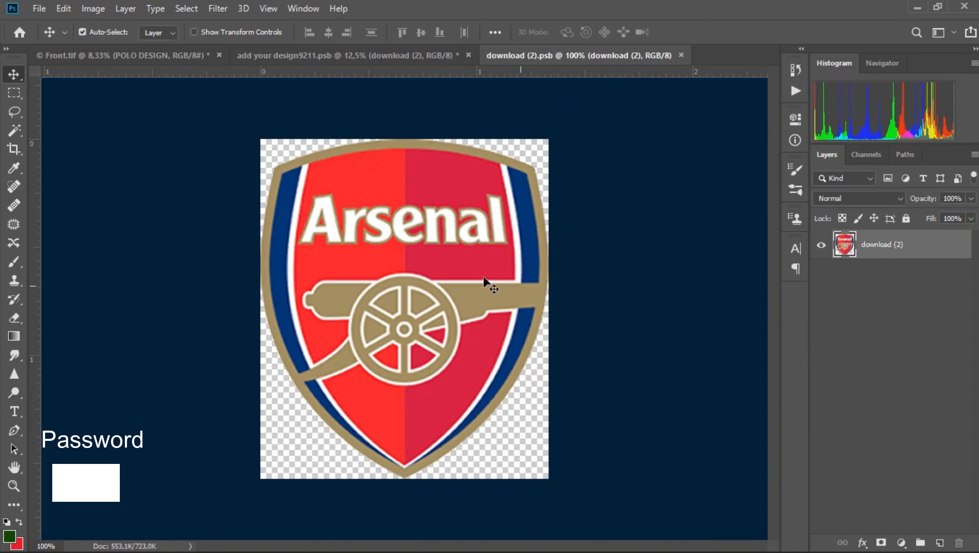
# Step: Place the rq umais ccc logo from the Downloads folder as an embedded image over the Arsenal crest
pyautogui.click(39, 8)
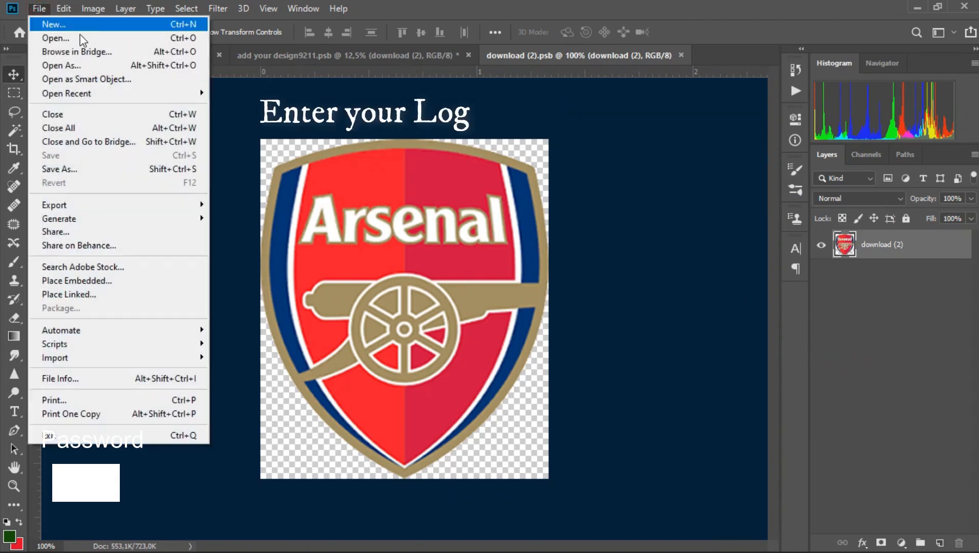
pyautogui.click(87, 281)
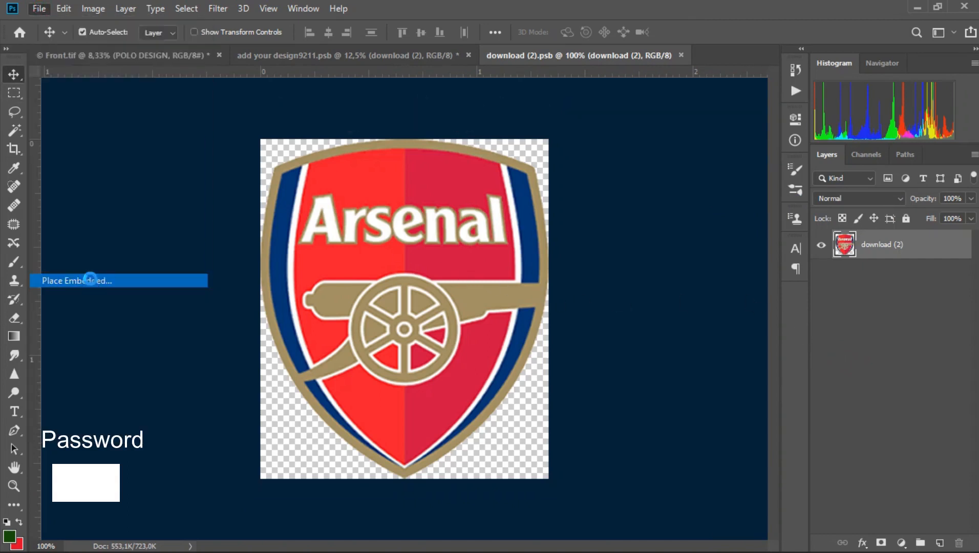
pyautogui.scroll(-10, 489, 215)
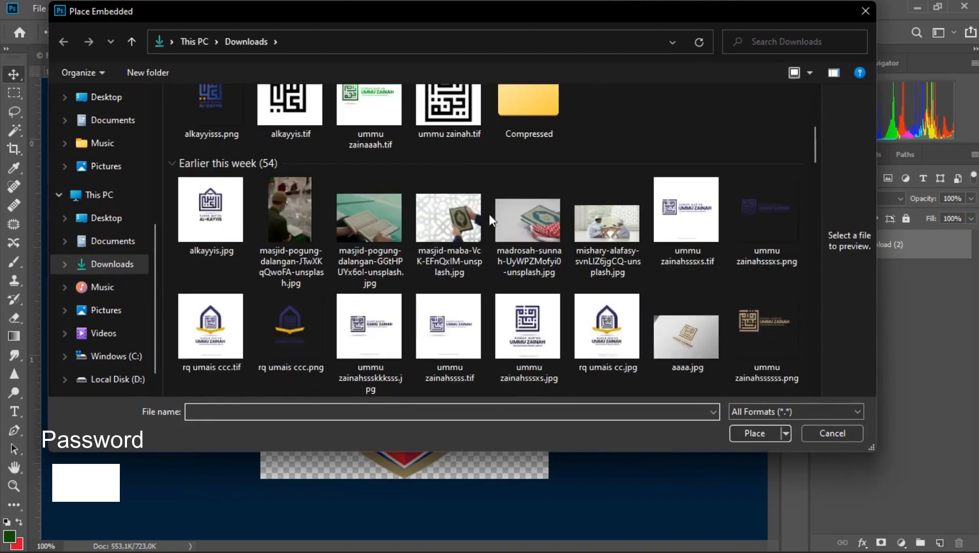
pyautogui.scroll(10, 489, 216)
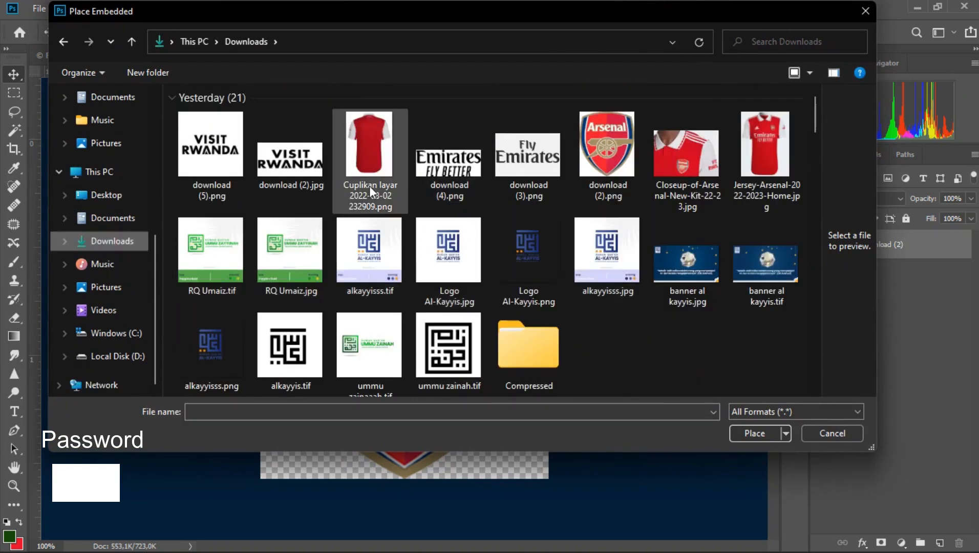
pyautogui.scroll(-4, 434, 252)
pyautogui.scroll(2, 396, 255)
pyautogui.scroll(-3, 396, 254)
pyautogui.doubleClick(306, 315)
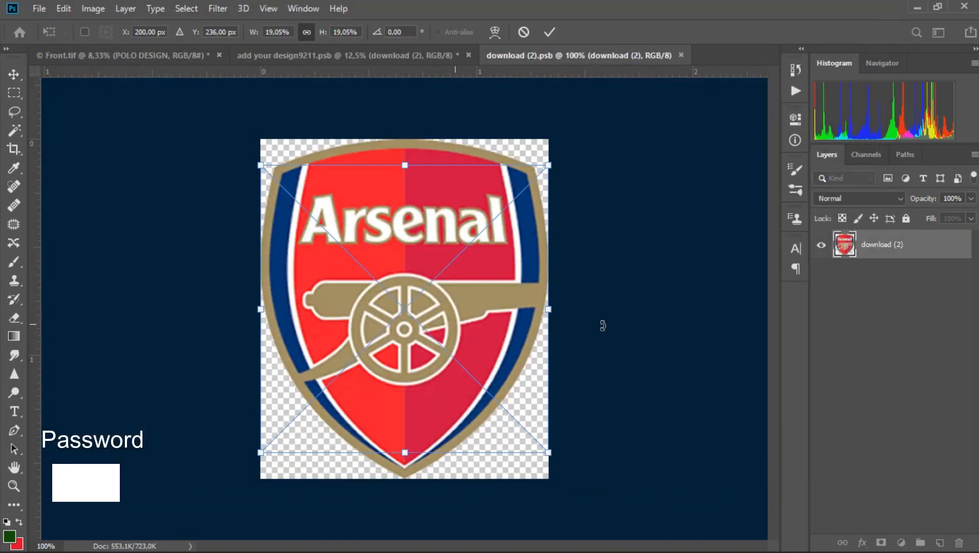
# Step: Enlarge the placed rq umais ccc logo to fill the crest canvas, centre it and commit the transform
pyautogui.moveTo(547, 452); pyautogui.dragTo(664, 543)
pyautogui.moveTo(546, 366); pyautogui.dragTo(496, 329)
pyautogui.scroll(-1, 497, 329)
pyautogui.scroll(-2, 497, 333)
pyautogui.moveTo(505, 429); pyautogui.dragTo(560, 471)
pyautogui.moveTo(518, 381); pyautogui.dragTo(496, 358)
pyautogui.moveTo(444, 335); pyautogui.dragTo(442, 319)
pyautogui.press('Return')
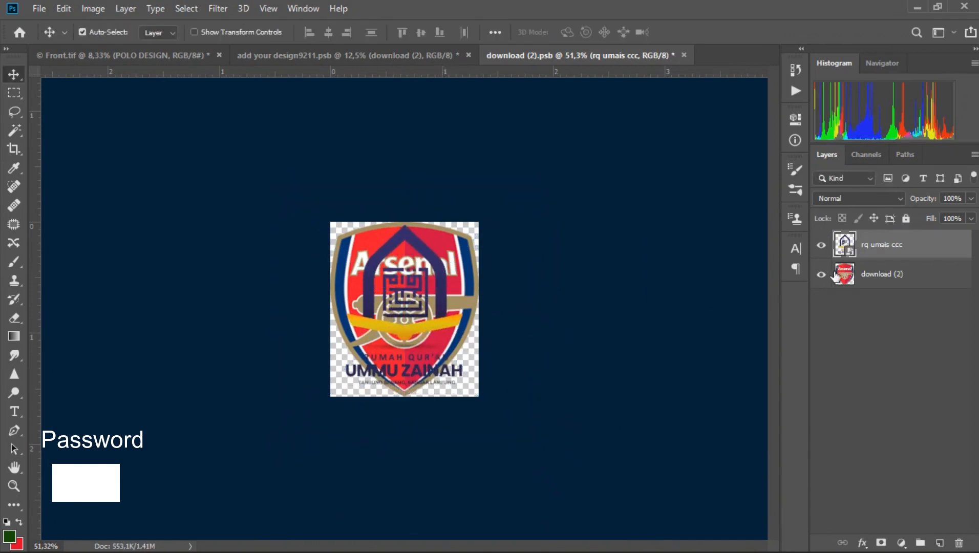
# Step: Hide the Arsenal crest layer download (2) beneath the new logo and save the smart object contents
pyautogui.click(823, 278)
pyautogui.click(39, 8)
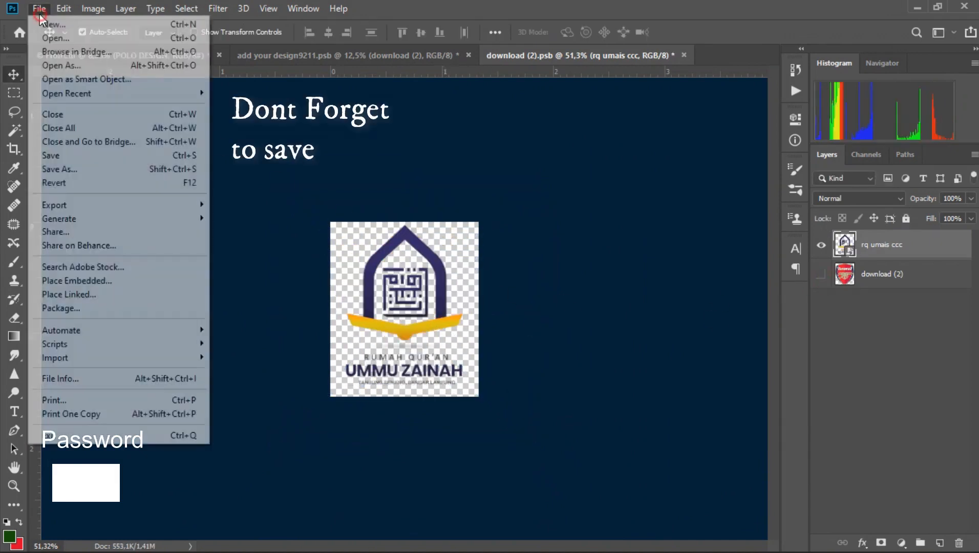
pyautogui.click(56, 156)
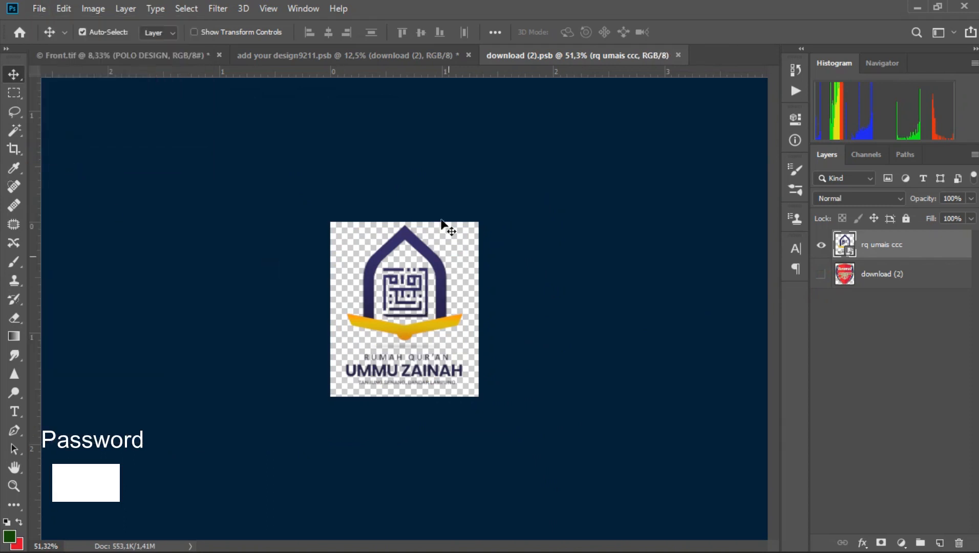
# Step: Save the shirt design add your design9211.psb with the new logo and inspect the chest logo in Front.tif
pyautogui.click(407, 56)
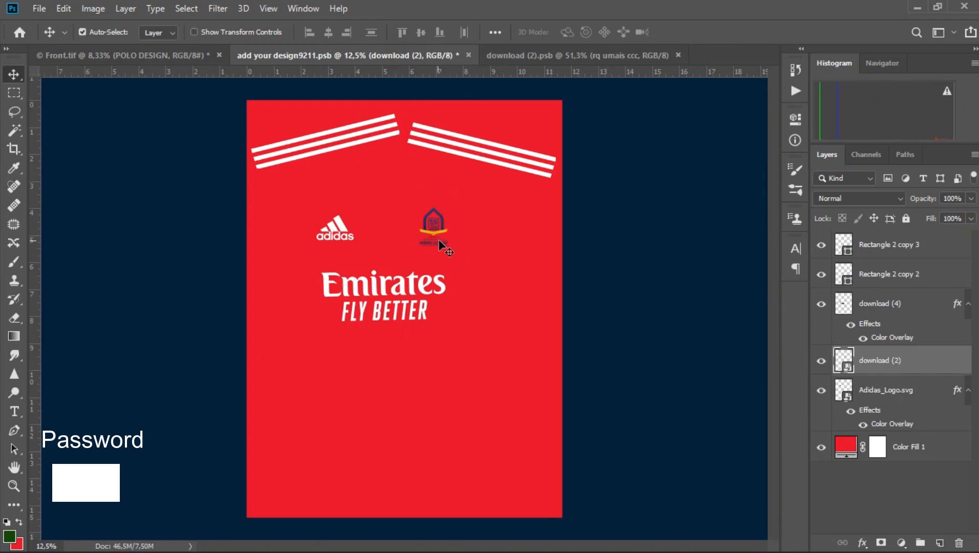
pyautogui.click(39, 8)
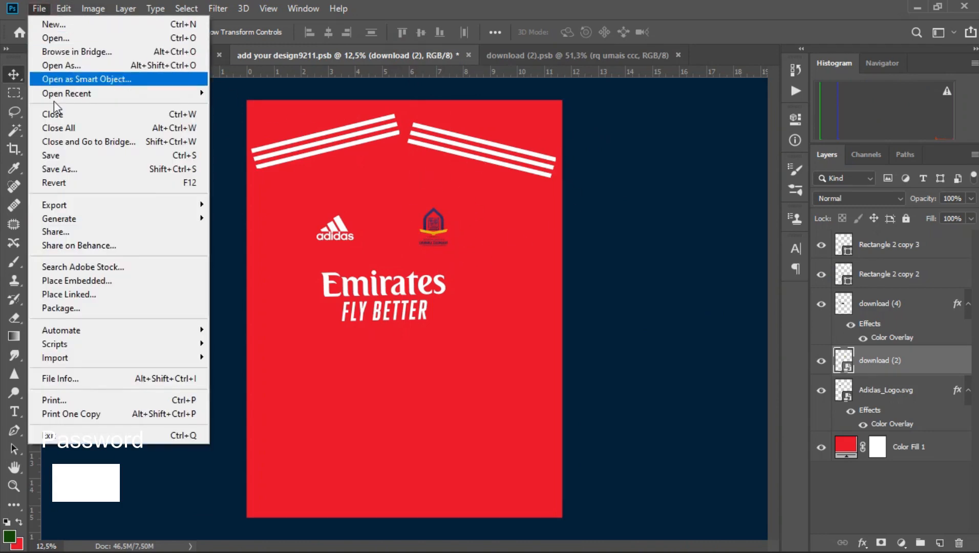
pyautogui.click(56, 155)
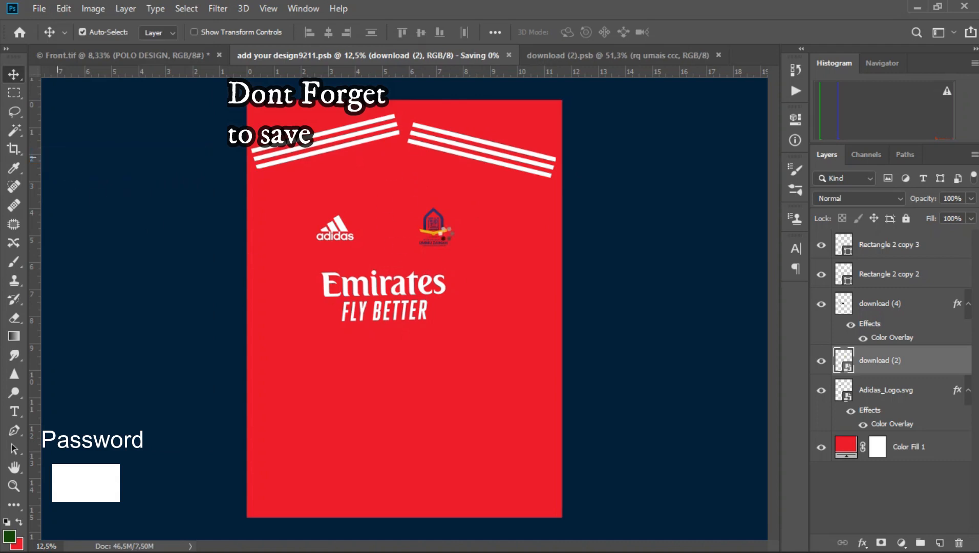
pyautogui.click(162, 57)
pyautogui.scroll(3, 420, 238)
pyautogui.scroll(2, 420, 237)
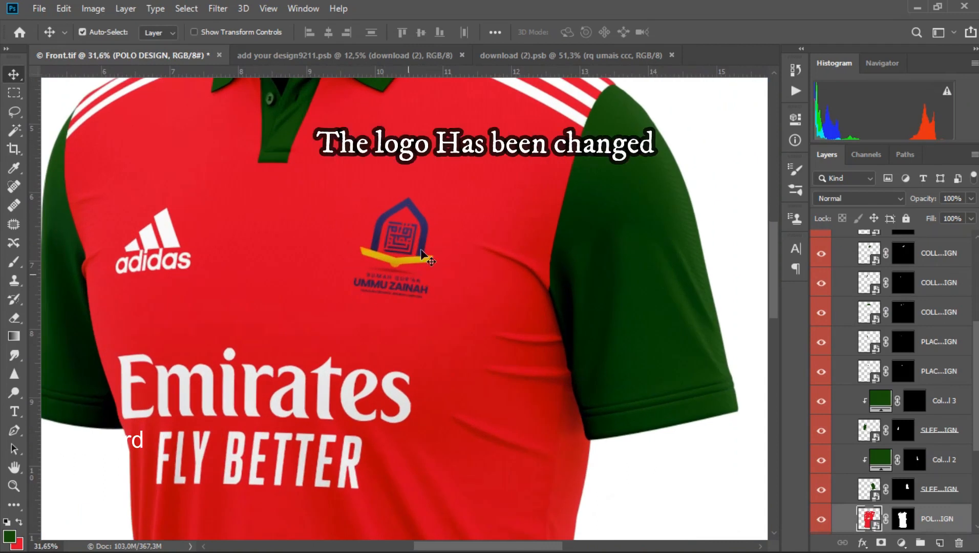
pyautogui.scroll(-5, 392, 252)
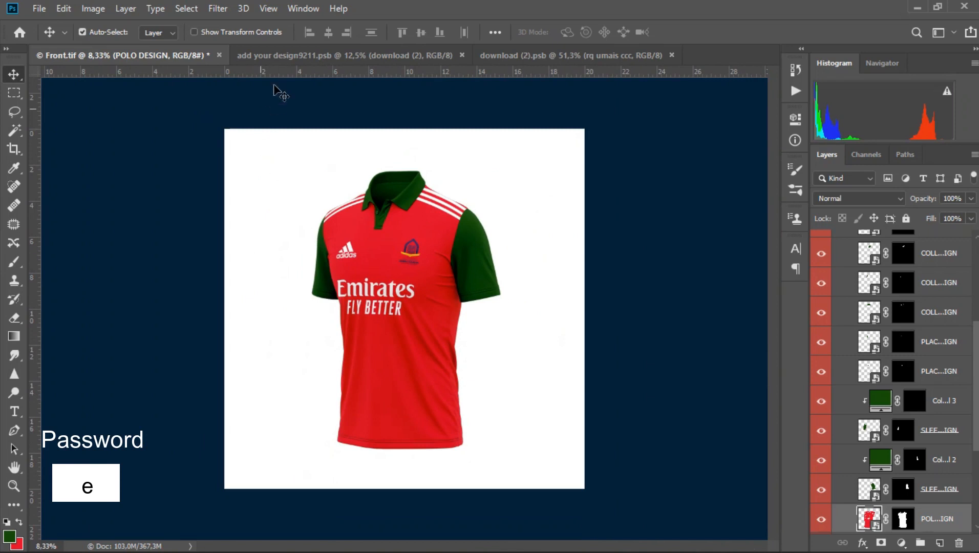
# Step: Restore the Arsenal crest in download (2).psb by showing its layer and deleting the rq umais ccc layer, and save the file
pyautogui.click(302, 55)
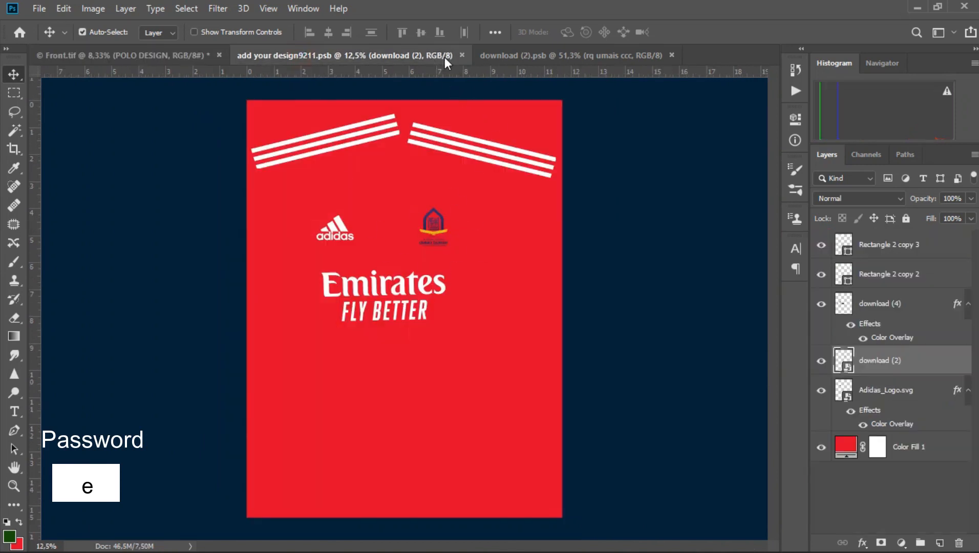
pyautogui.click(505, 56)
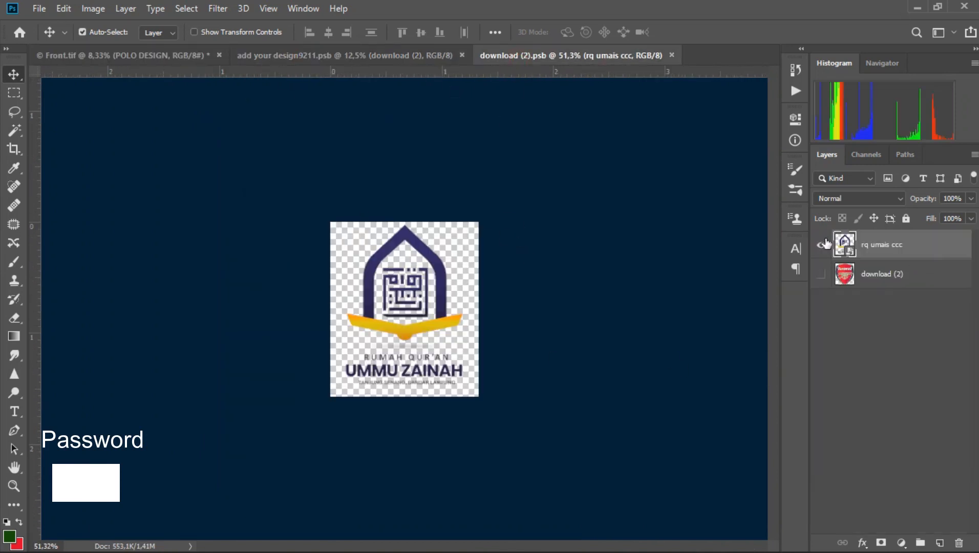
pyautogui.click(823, 244)
pyautogui.click(821, 274)
pyautogui.rightClick(906, 250)
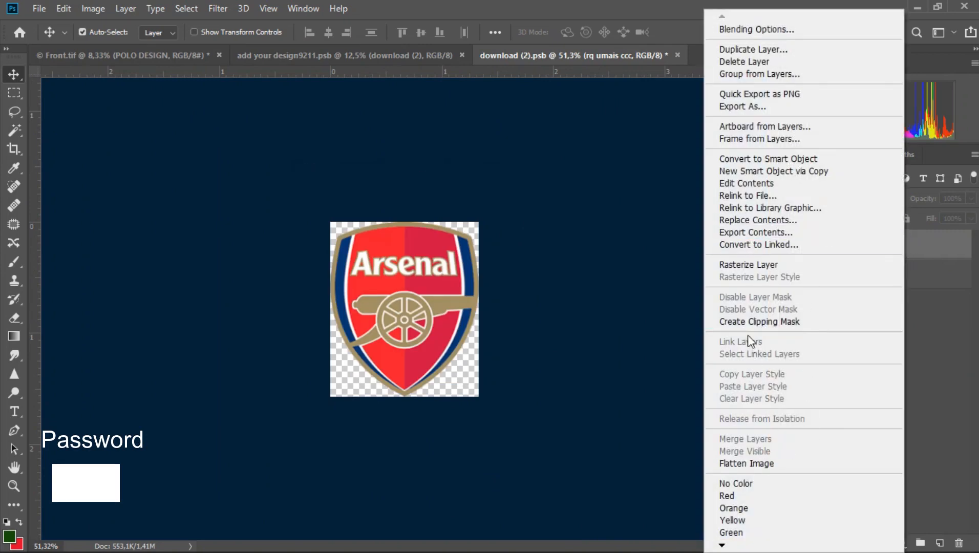
pyautogui.click(744, 62)
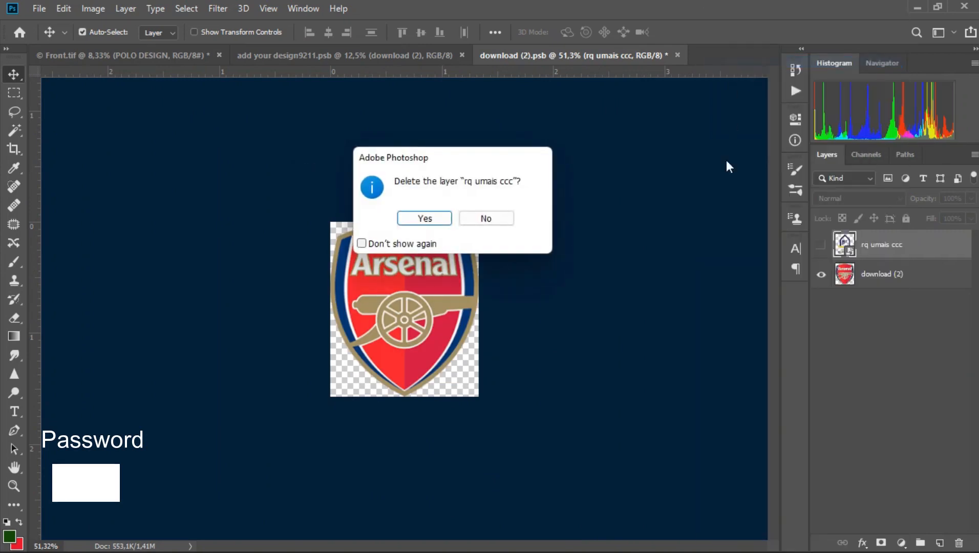
pyautogui.click(443, 220)
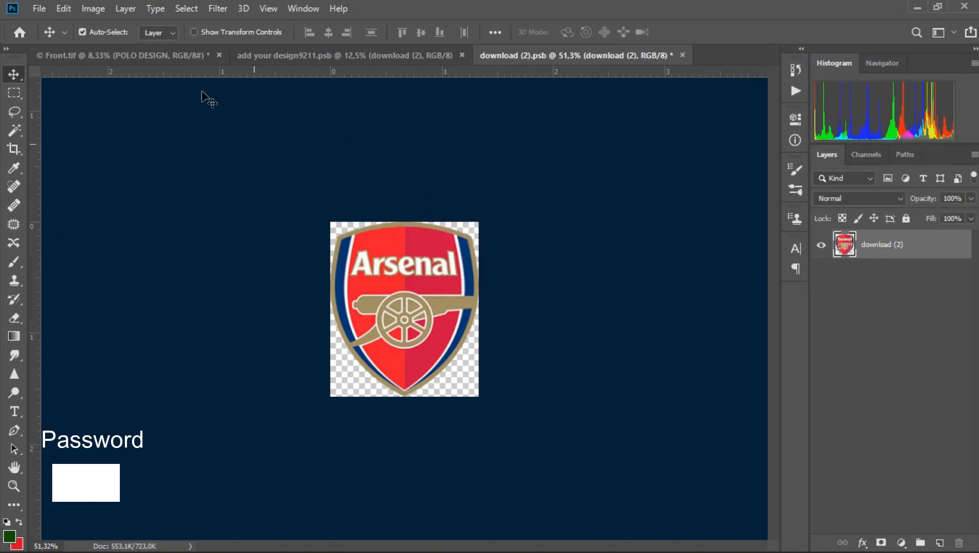
pyautogui.click(39, 8)
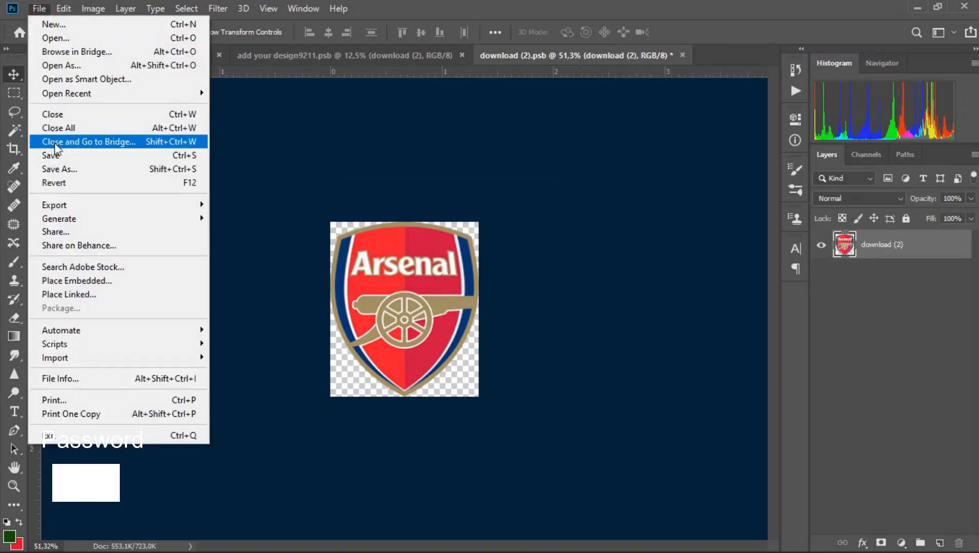
pyautogui.click(52, 157)
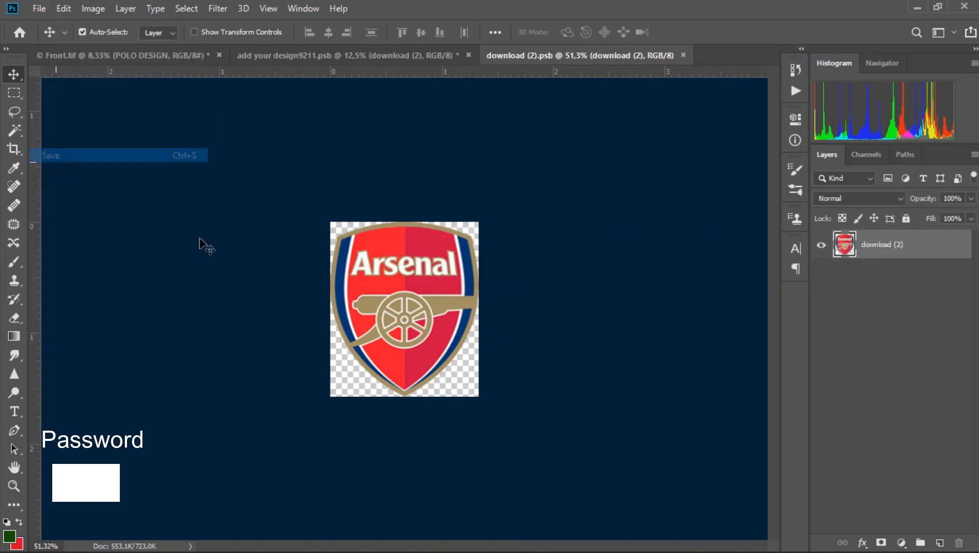
# Step: Close the crest document download (2).psb, then save and close the shirt design add your design9211.psb
pyautogui.click(684, 55)
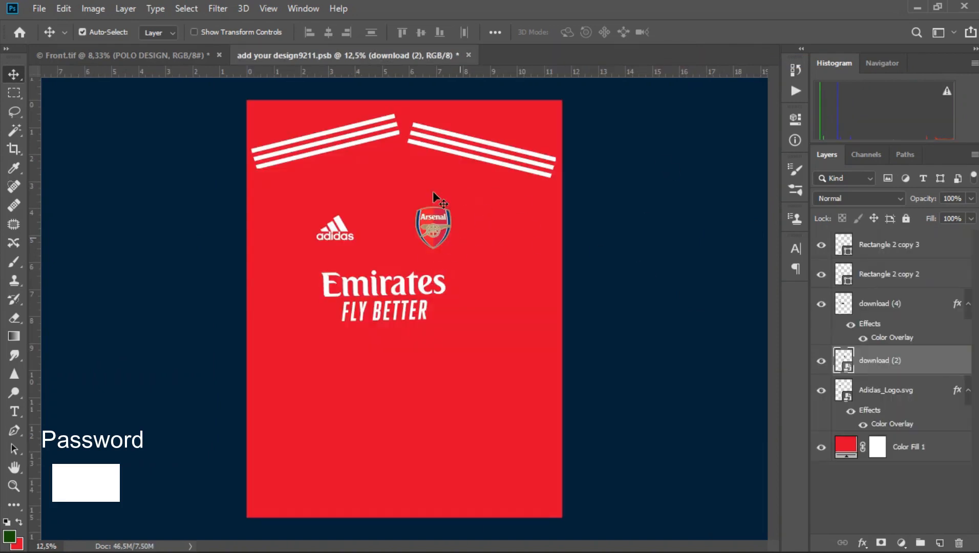
pyautogui.click(39, 8)
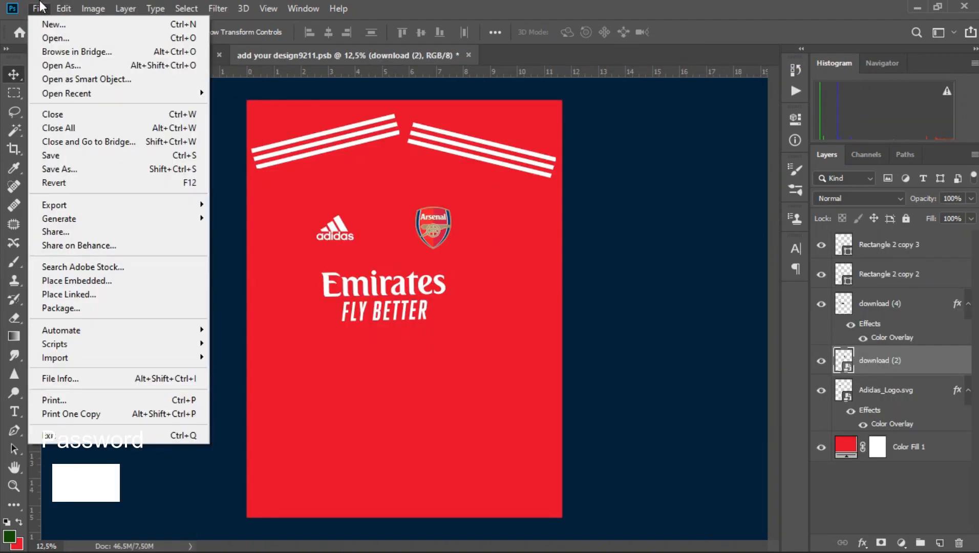
pyautogui.click(66, 157)
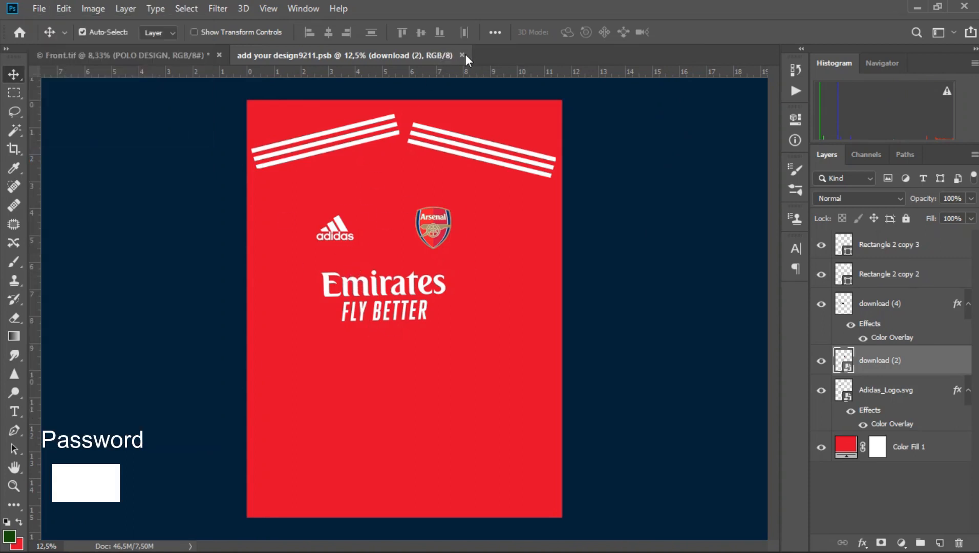
pyautogui.click(461, 55)
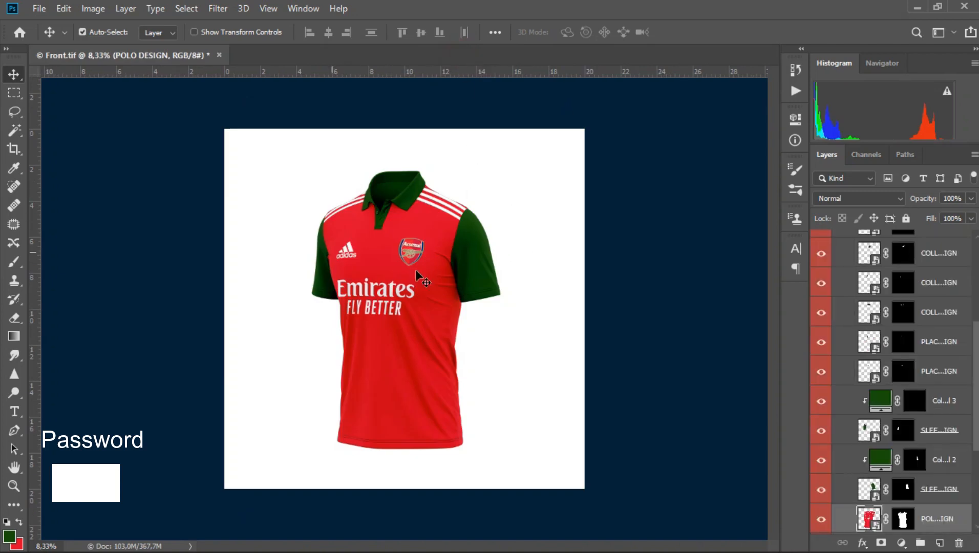
# Step: Identify the SLEEVE SHORT DESIGN layer directly above the polo design by toggling its visibility, and open its smart object contents
pyautogui.scroll(-2, 916, 482)
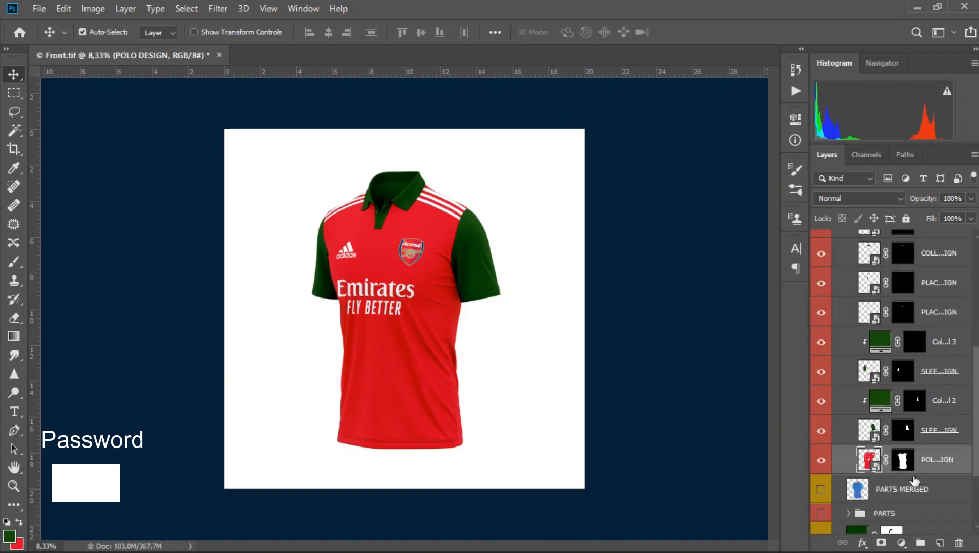
pyautogui.click(819, 433)
pyautogui.click(819, 433)
pyautogui.click(820, 433)
pyautogui.click(820, 433)
pyautogui.click(861, 435)
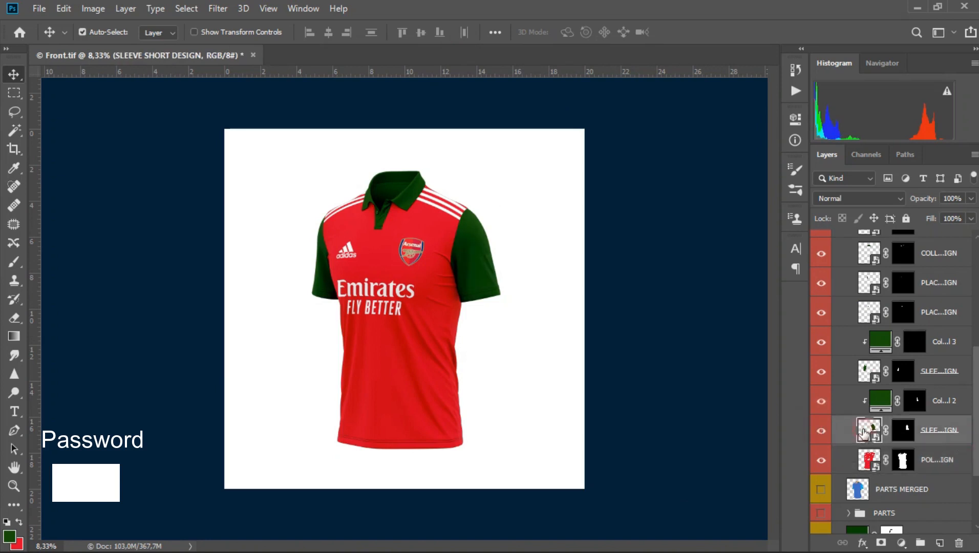
pyautogui.doubleClick(864, 431)
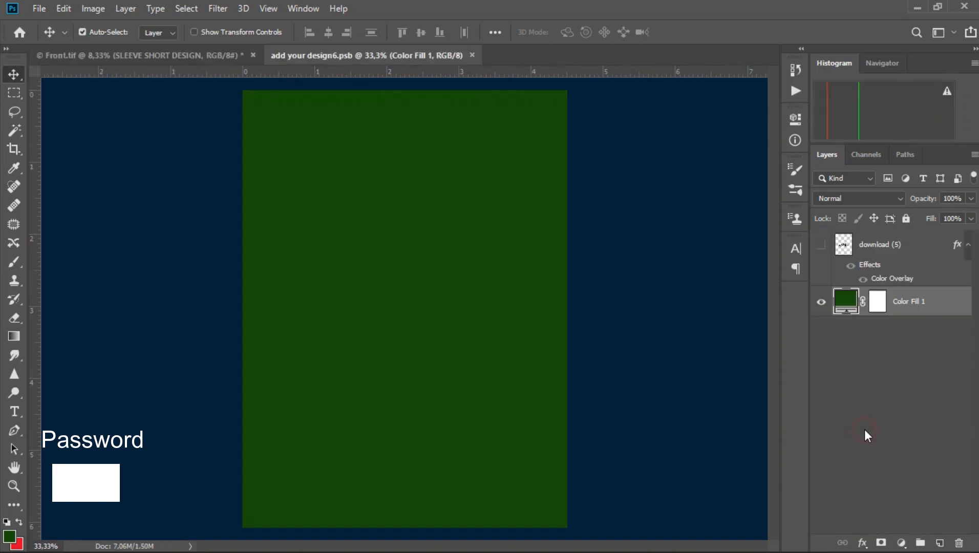
# Step: Change the sleeve's Color Fill 1 to white (ffffff), save add your design6.psb and check the sleeve in Front.tif
pyautogui.doubleClick(846, 307)
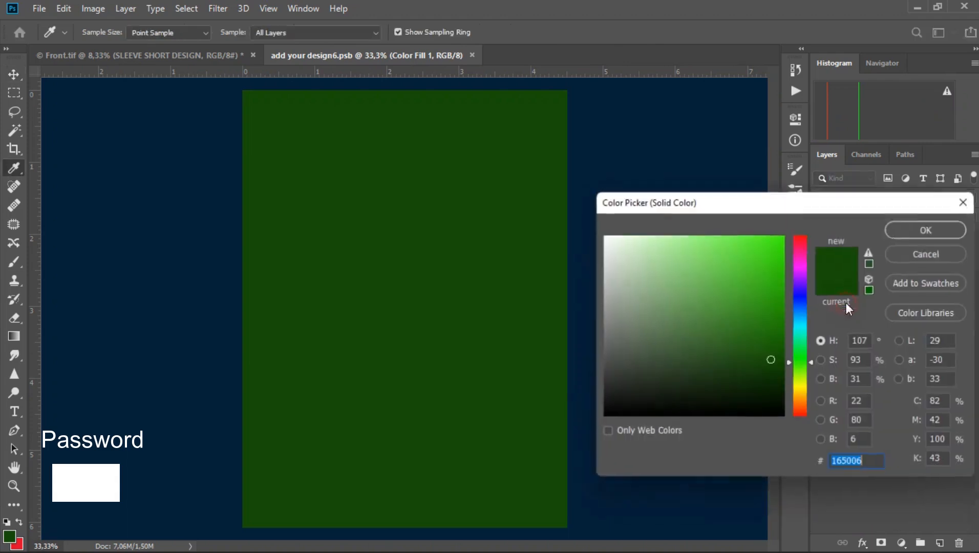
pyautogui.moveTo(724, 317); pyautogui.dragTo(597, 234)
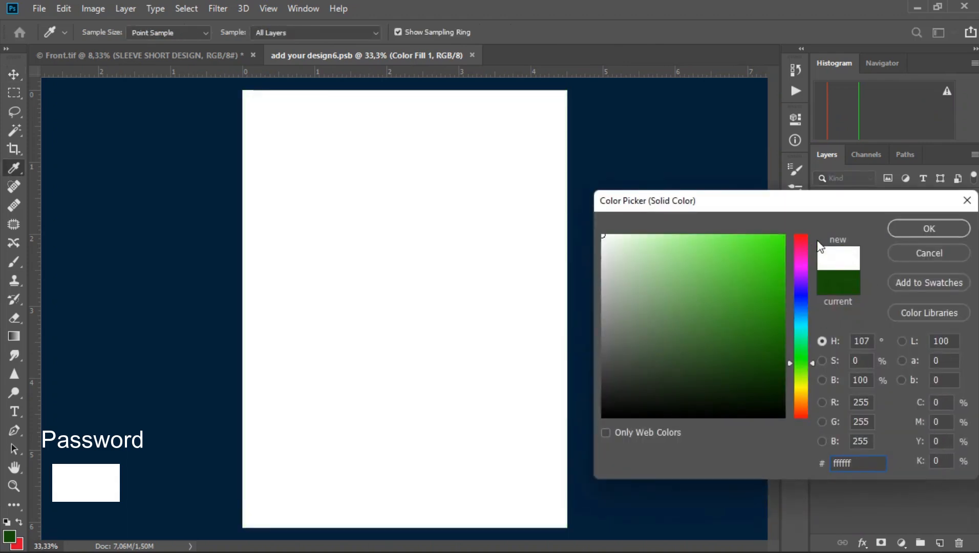
pyautogui.click(928, 228)
pyautogui.click(39, 8)
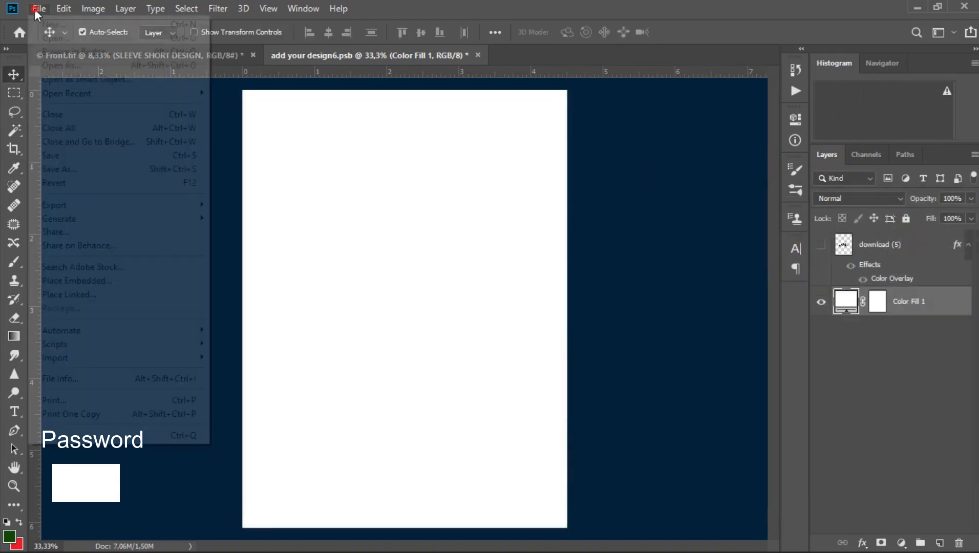
pyautogui.click(50, 155)
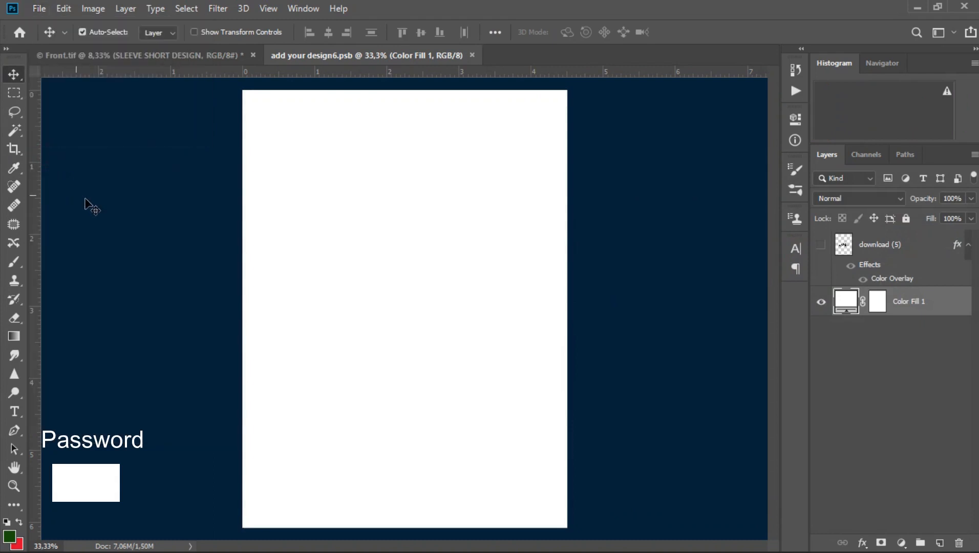
pyautogui.click(217, 56)
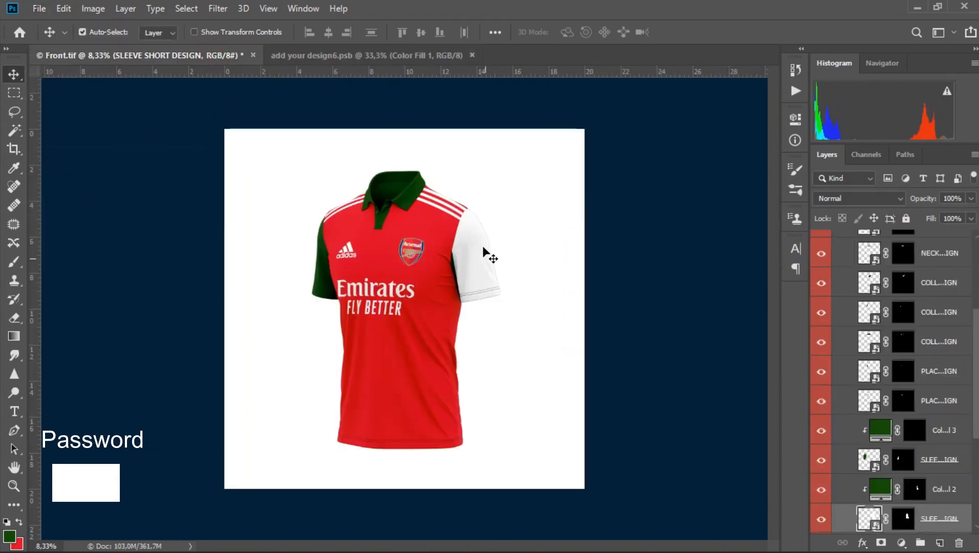
# Step: Show the VISIT RWANDA layer download (5) in add your design6.psb and convert it to a smart object
pyautogui.click(380, 55)
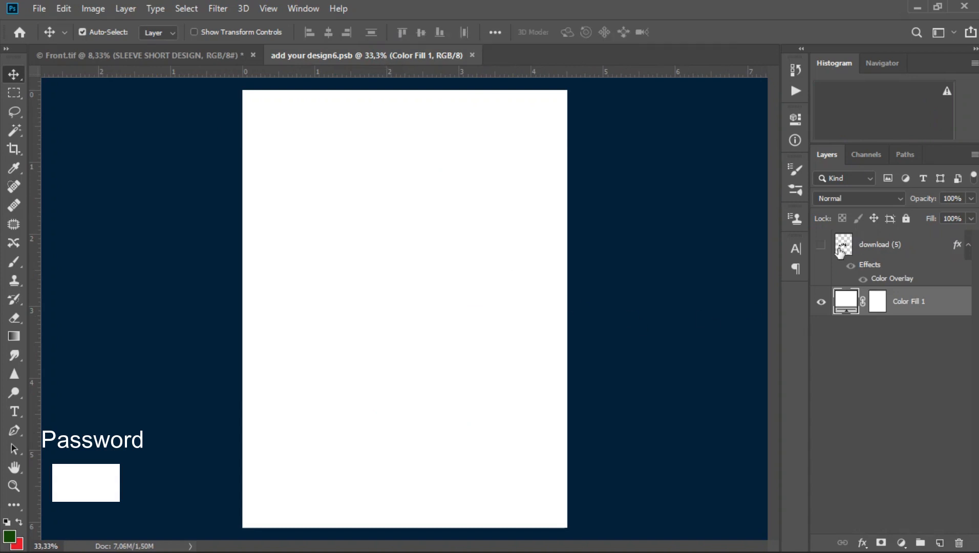
pyautogui.click(822, 245)
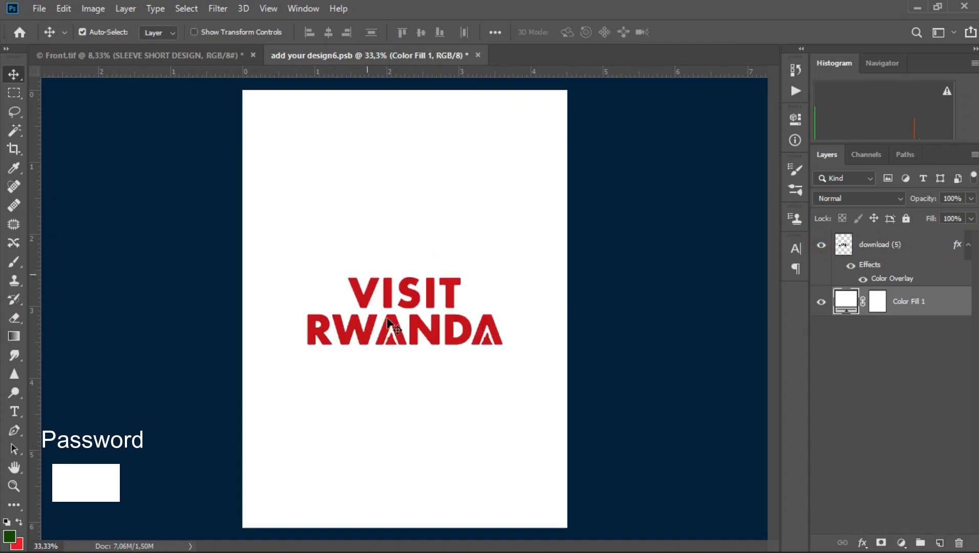
pyautogui.click(914, 248)
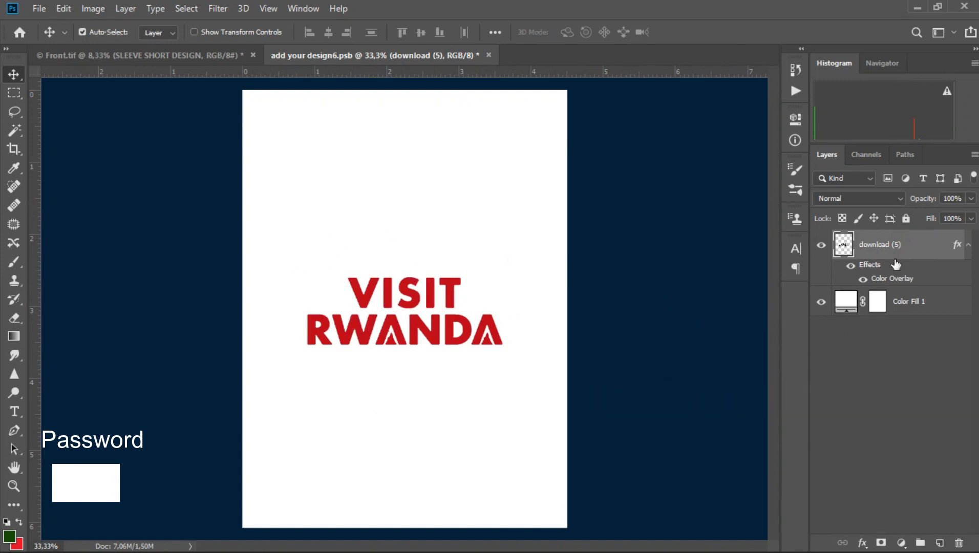
pyautogui.rightClick(845, 250)
pyautogui.click(854, 252)
pyautogui.rightClick(846, 250)
pyautogui.click(920, 247)
pyautogui.rightClick(914, 245)
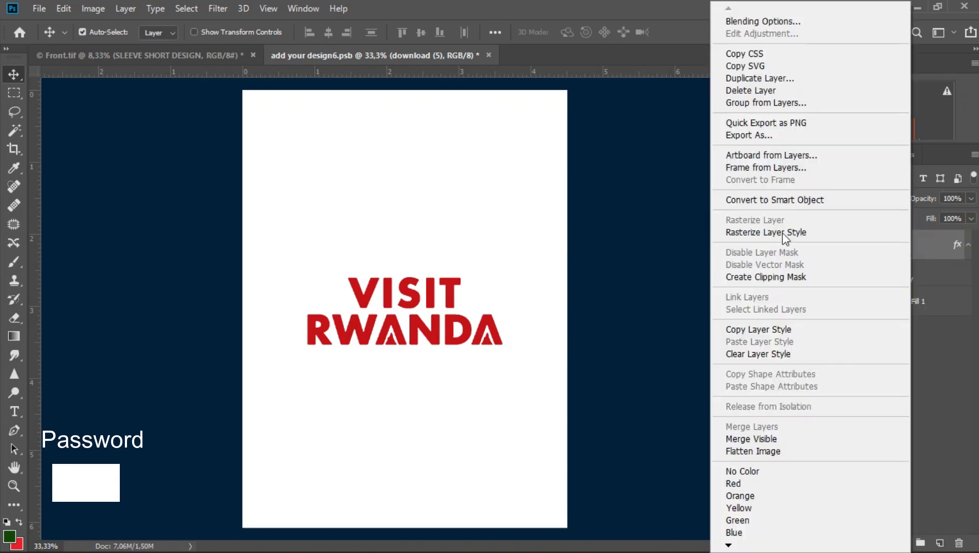
pyautogui.click(782, 200)
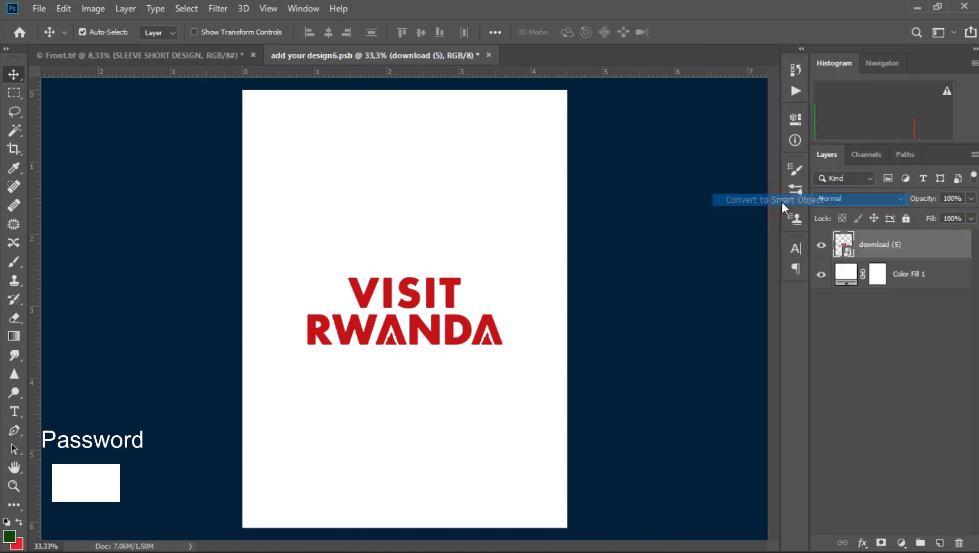
# Step: Open the download (5) smart object's contents and place the ummu zainahssssss logo from the Downloads folder as an embedded file
pyautogui.doubleClick(840, 239)
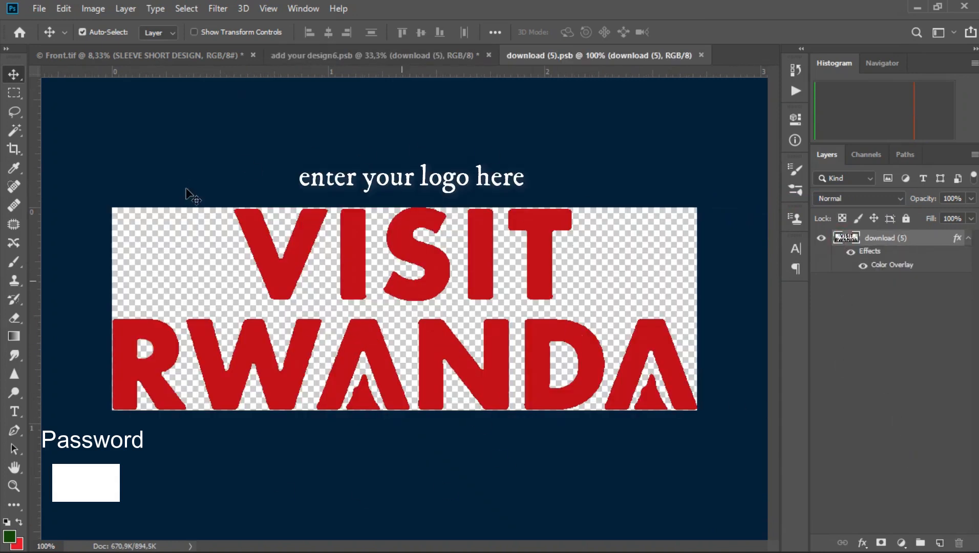
pyautogui.click(39, 9)
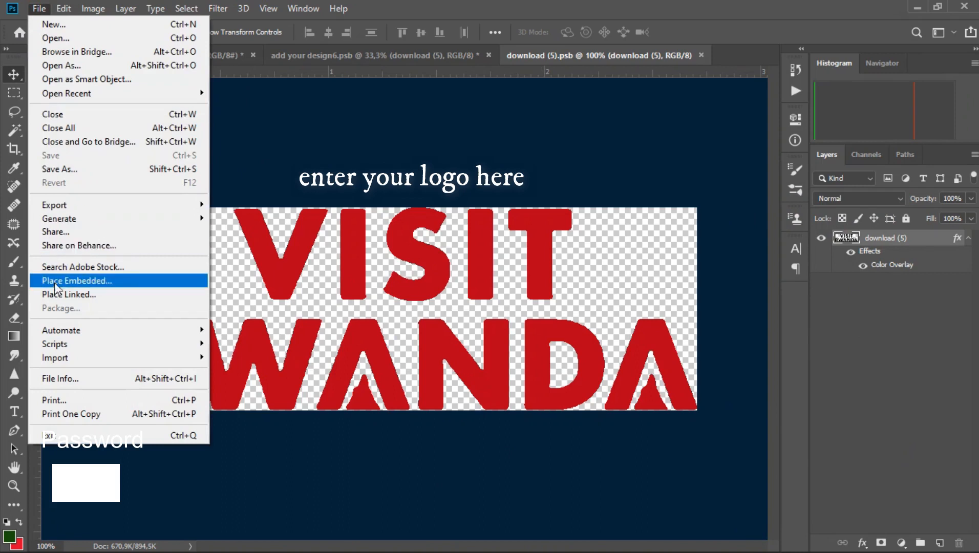
pyautogui.click(56, 285)
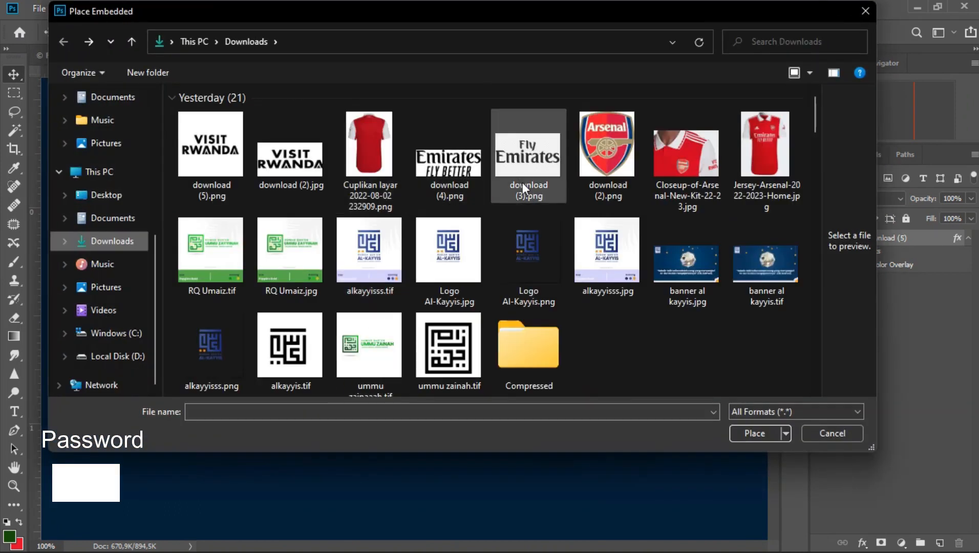
pyautogui.scroll(-1, 533, 216)
pyautogui.scroll(-5, 666, 245)
pyautogui.doubleClick(774, 227)
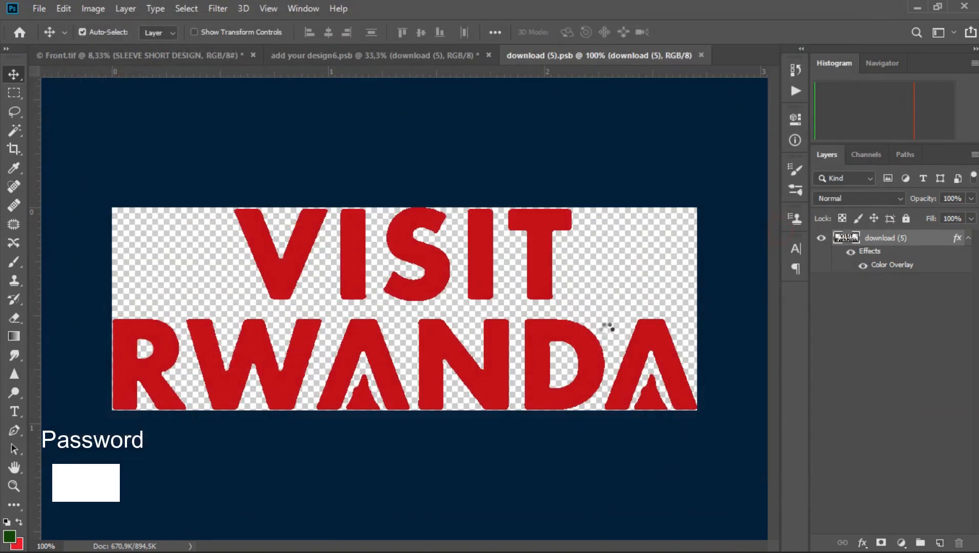
# Step: Enlarge the placed ummu zainahssssss logo to 22.55%, position it near the middle of the canvas and commit the transform
pyautogui.moveTo(506, 208); pyautogui.dragTo(643, 70)
pyautogui.moveTo(552, 294); pyautogui.dragTo(491, 430)
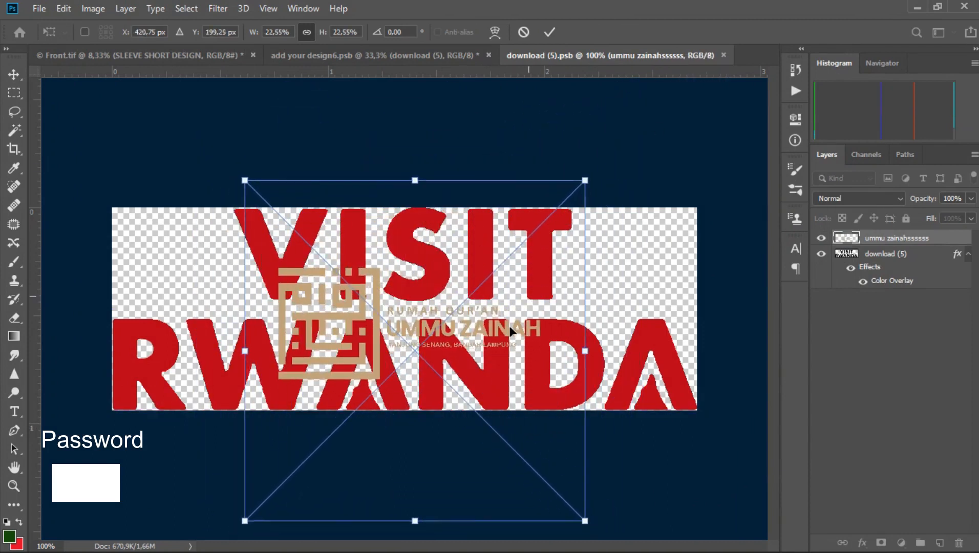
pyautogui.press('Return')
# Step: Hide the VISIT RWANDA layer download (5) beneath the new logo and save download (5).psb
pyautogui.click(821, 254)
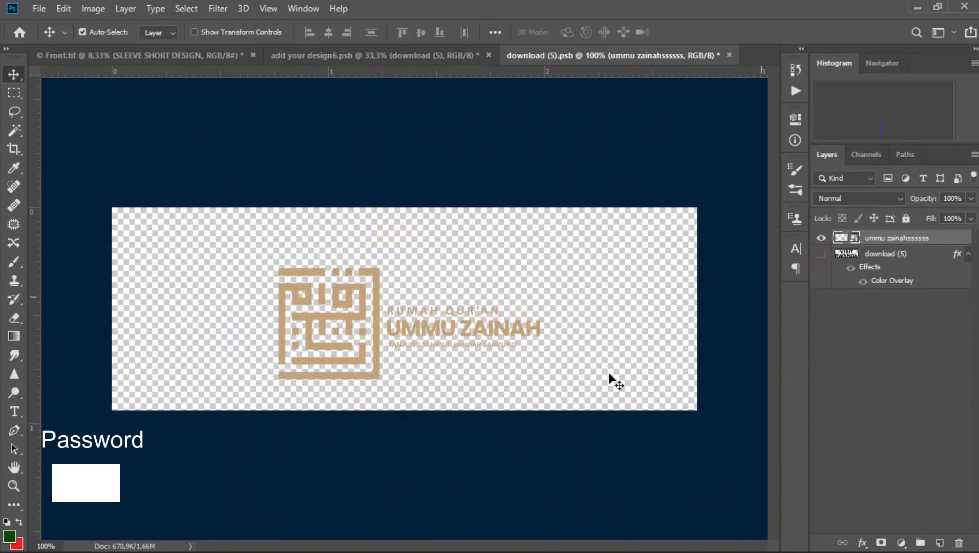
pyautogui.click(40, 9)
pyautogui.click(55, 156)
# Step: Save the sleeve design add your design6.psb with the new logo and inspect the sleeve logo in Front.tif
pyautogui.click(418, 55)
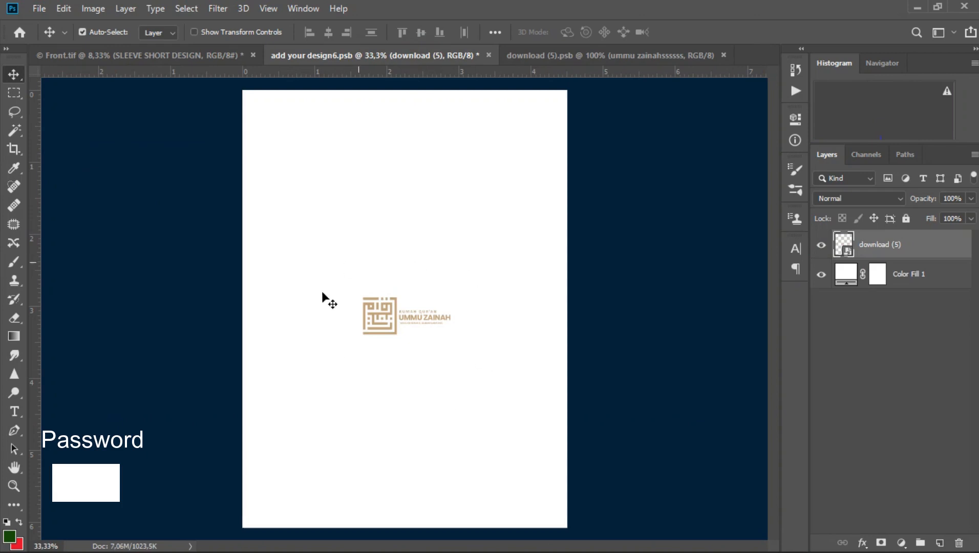
pyautogui.click(40, 9)
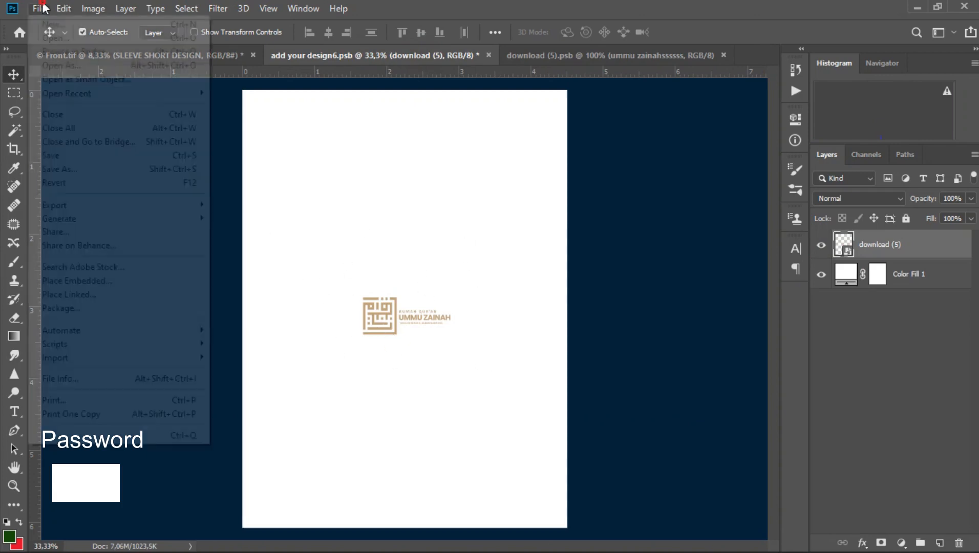
pyautogui.click(58, 155)
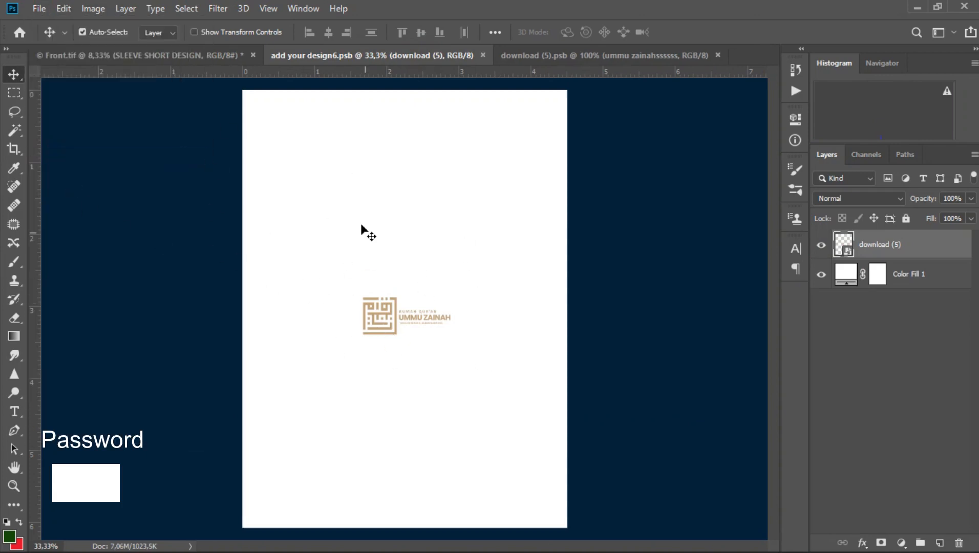
pyautogui.click(211, 51)
pyautogui.scroll(6, 503, 240)
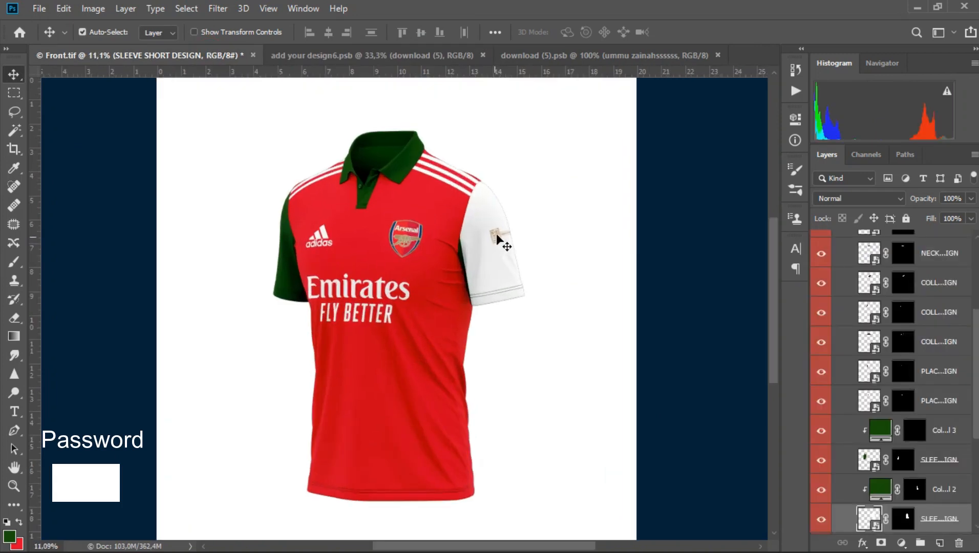
pyautogui.scroll(1, 507, 237)
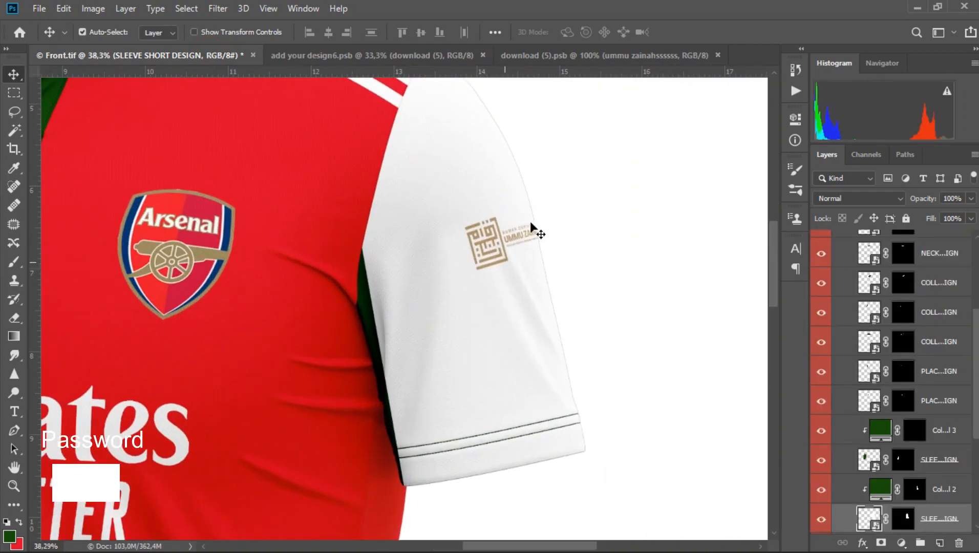
pyautogui.scroll(-7, 452, 289)
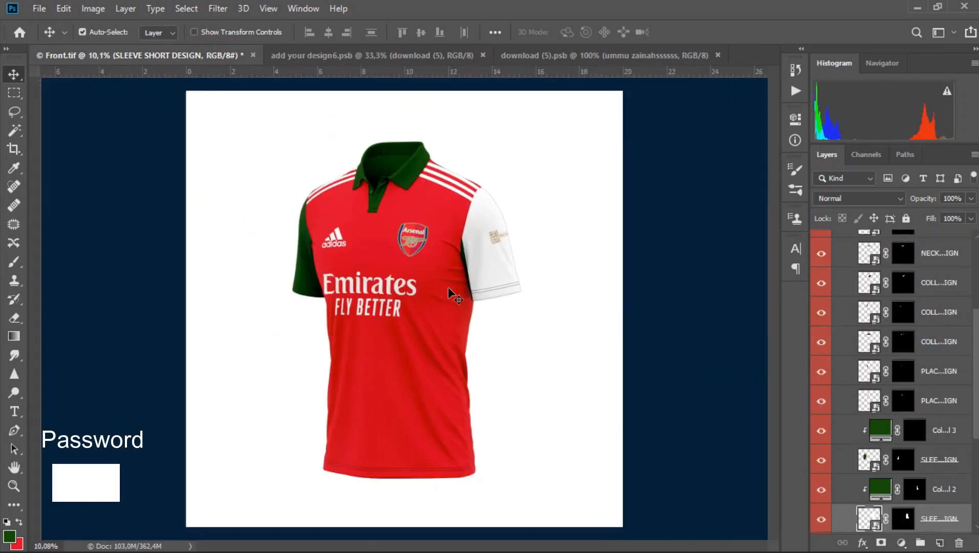
# Step: Delete the ummu zainahssssss layer from download (5).psb, suppressing further delete confirmations, and show the VISIT RWANDA layer again
pyautogui.click(335, 55)
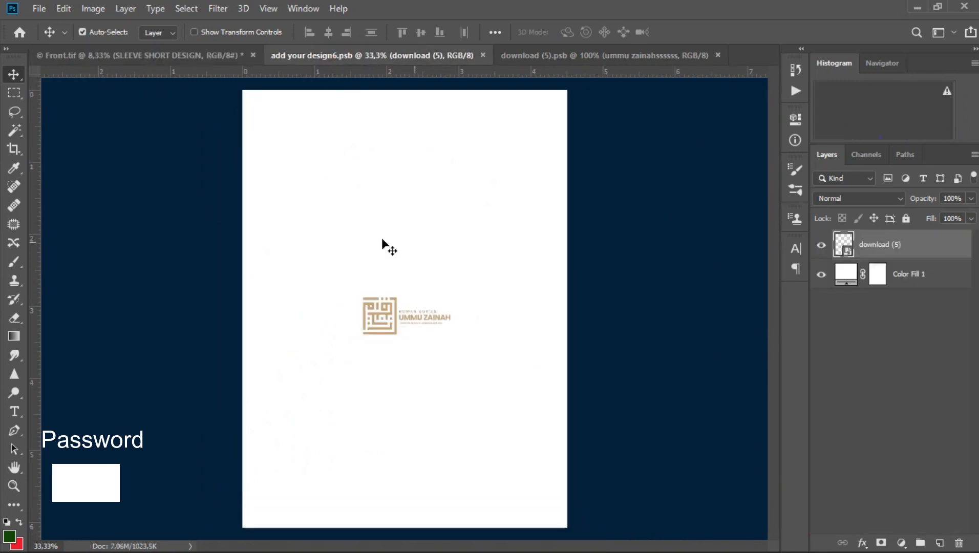
pyautogui.click(587, 56)
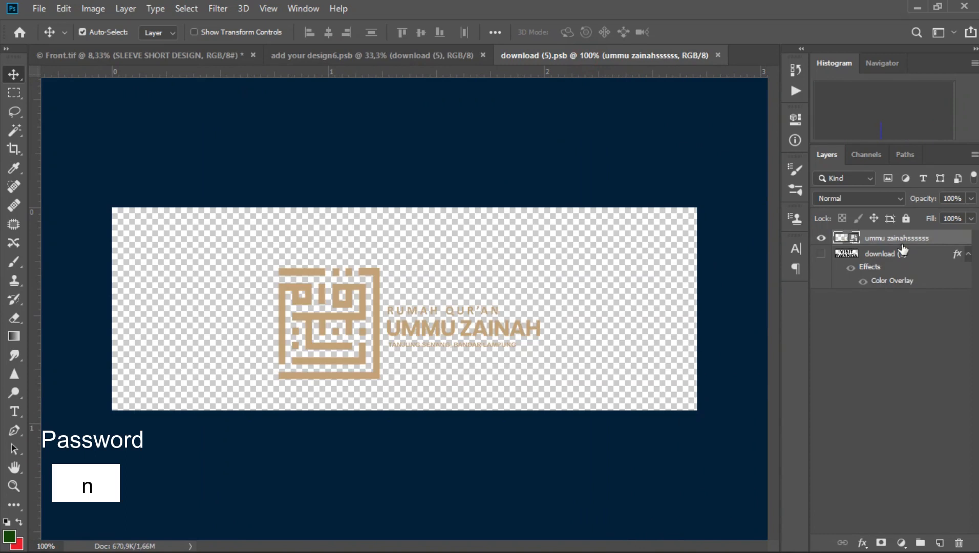
pyautogui.rightClick(900, 236)
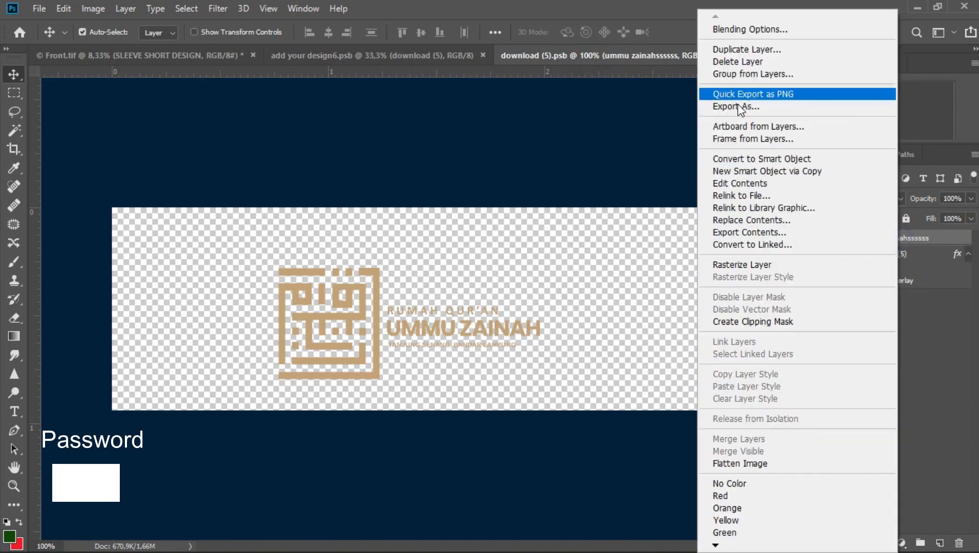
pyautogui.click(738, 62)
pyautogui.click(416, 243)
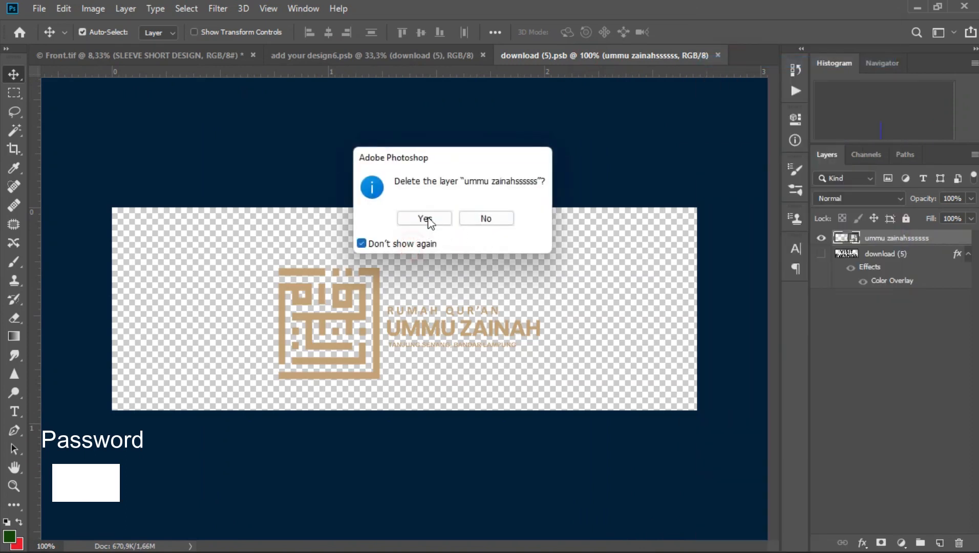
pyautogui.click(427, 220)
pyautogui.click(822, 237)
pyautogui.click(822, 237)
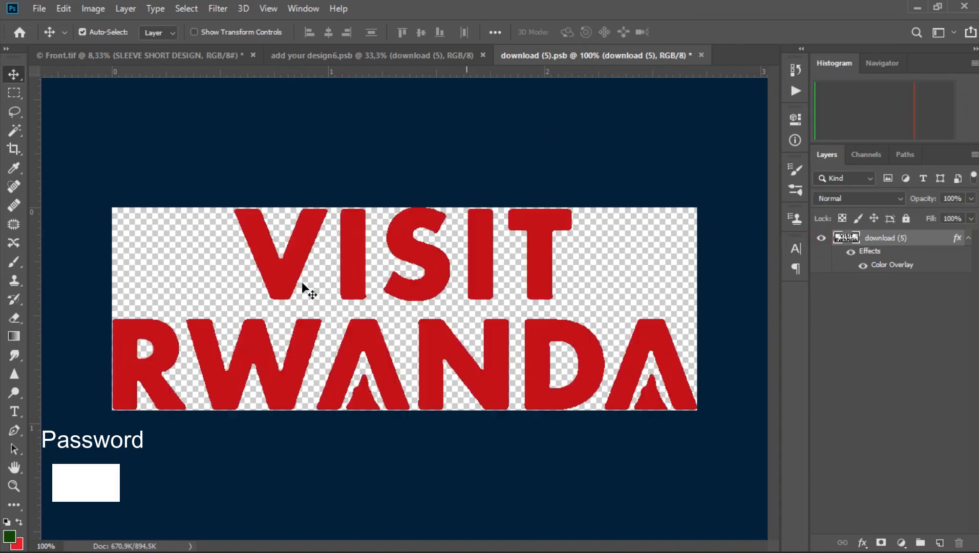
# Step: Save and close download (5).psb and the sleeve design add your design6.psb with the restored VISIT RWANDA logo
pyautogui.click(39, 8)
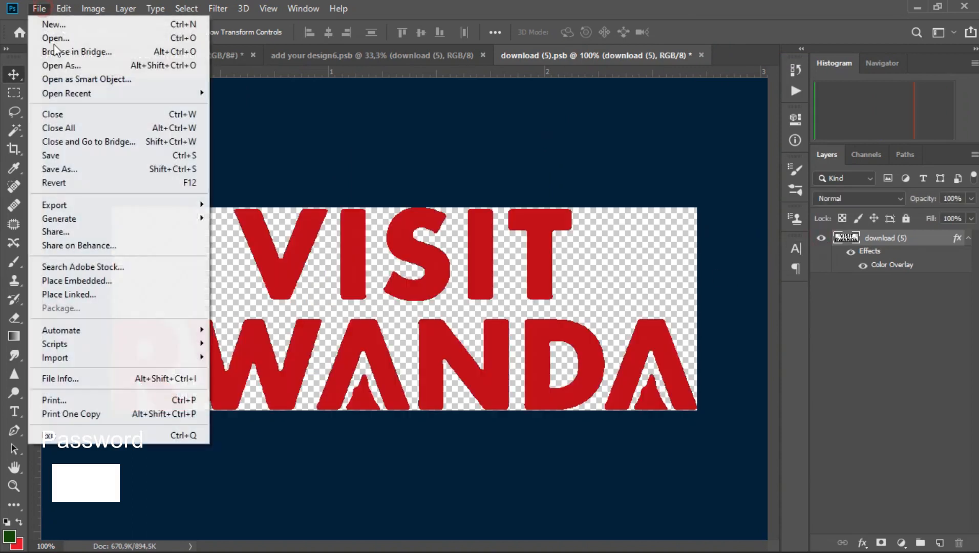
pyautogui.click(55, 156)
pyautogui.click(702, 53)
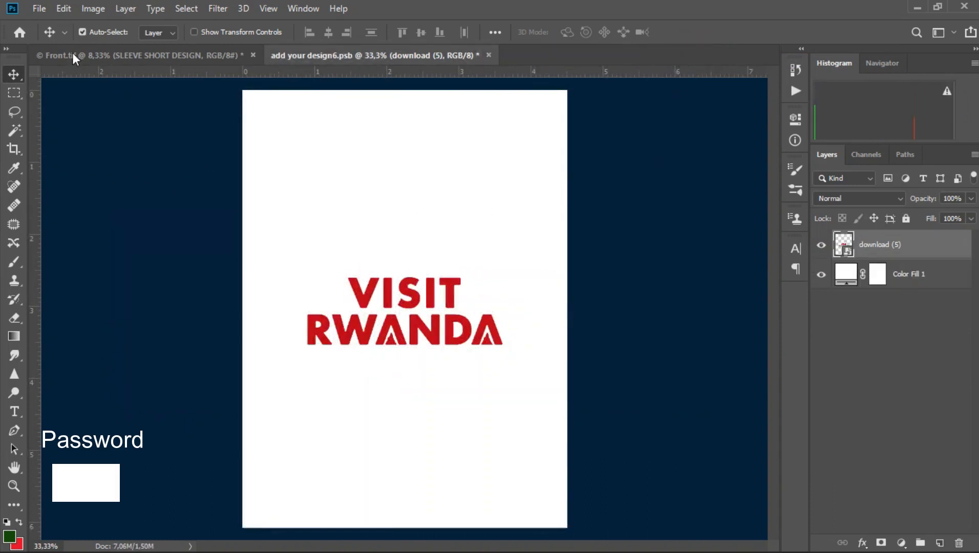
pyautogui.click(39, 8)
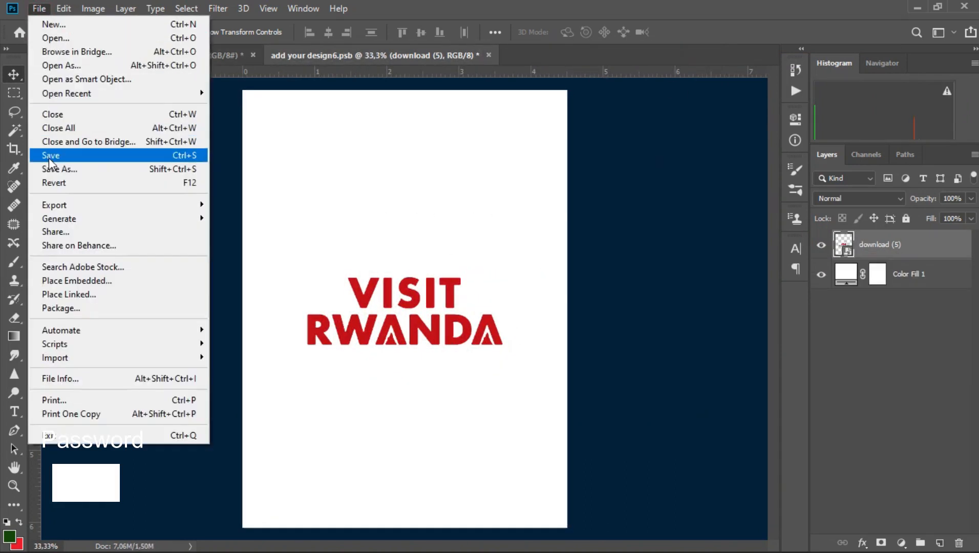
pyautogui.click(52, 153)
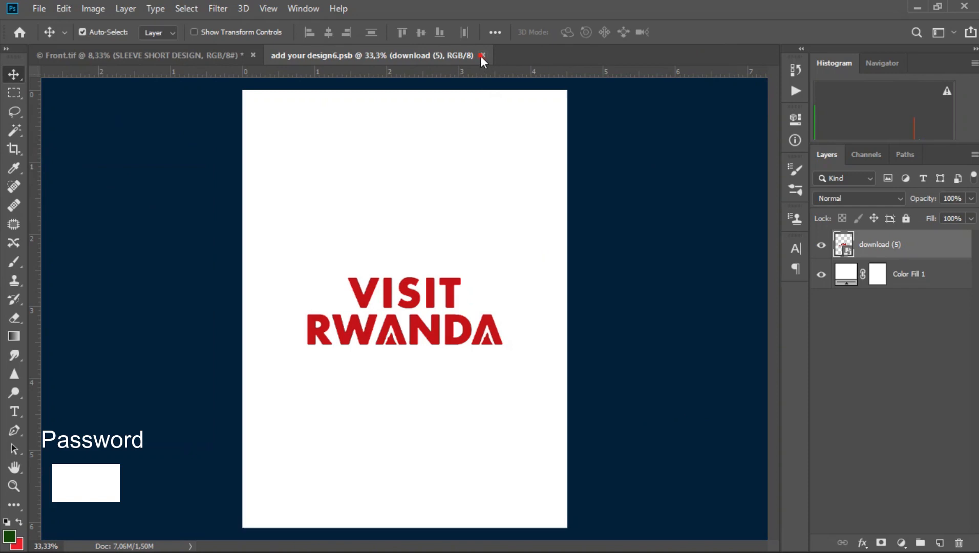
pyautogui.click(481, 56)
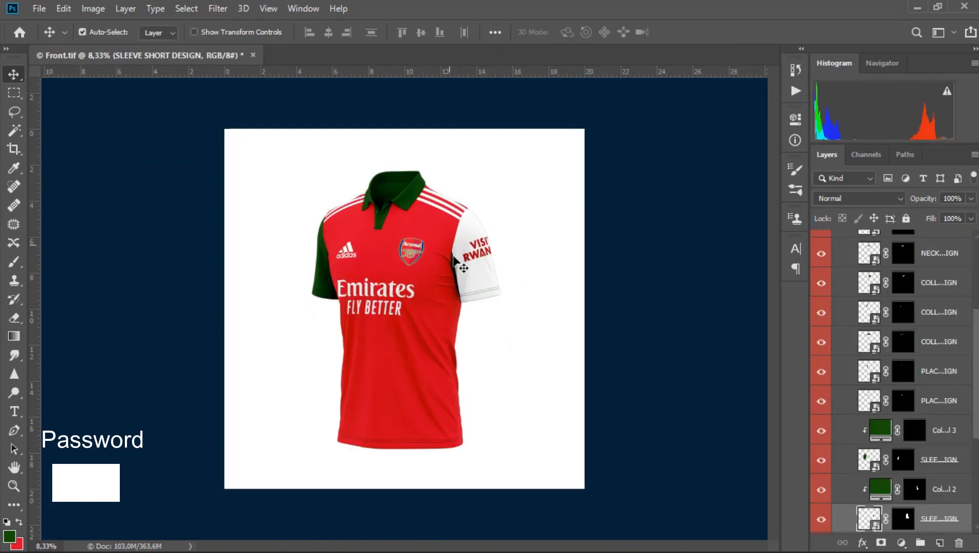
# Step: Change the Color Fill 2 layer in Front.tif to the red background colour dd0929
pyautogui.scroll(-2, 897, 464)
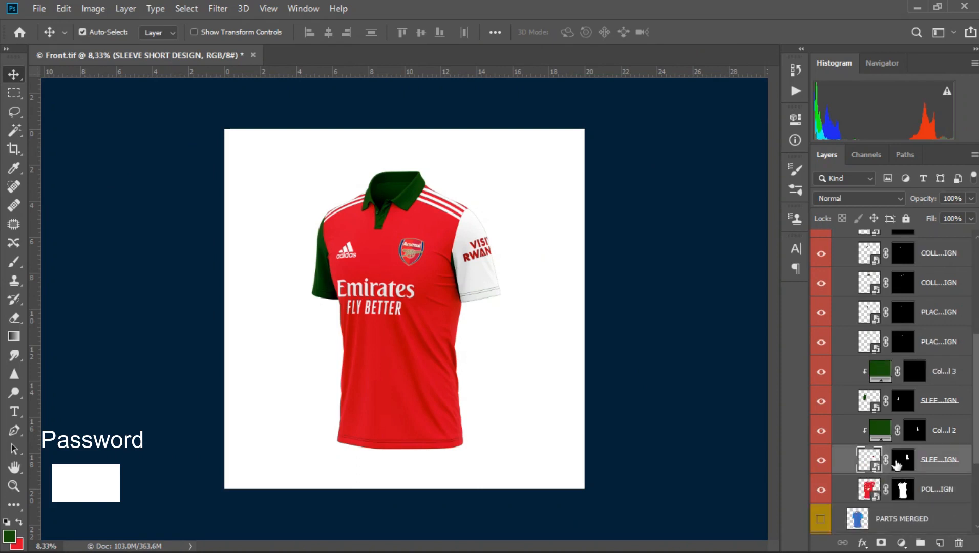
pyautogui.click(886, 427)
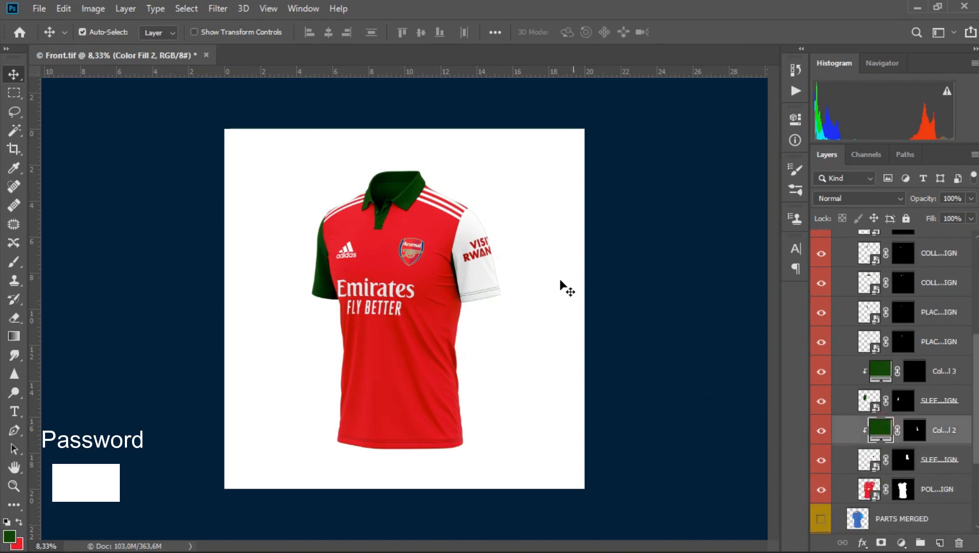
pyautogui.scroll(4, 564, 284)
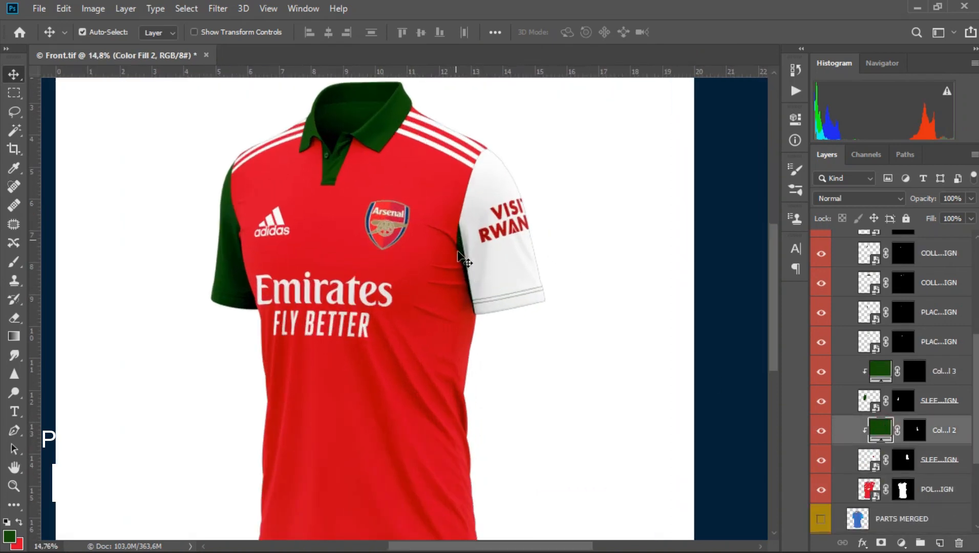
pyautogui.doubleClick(886, 435)
pyautogui.click(739, 341)
pyautogui.click(439, 194)
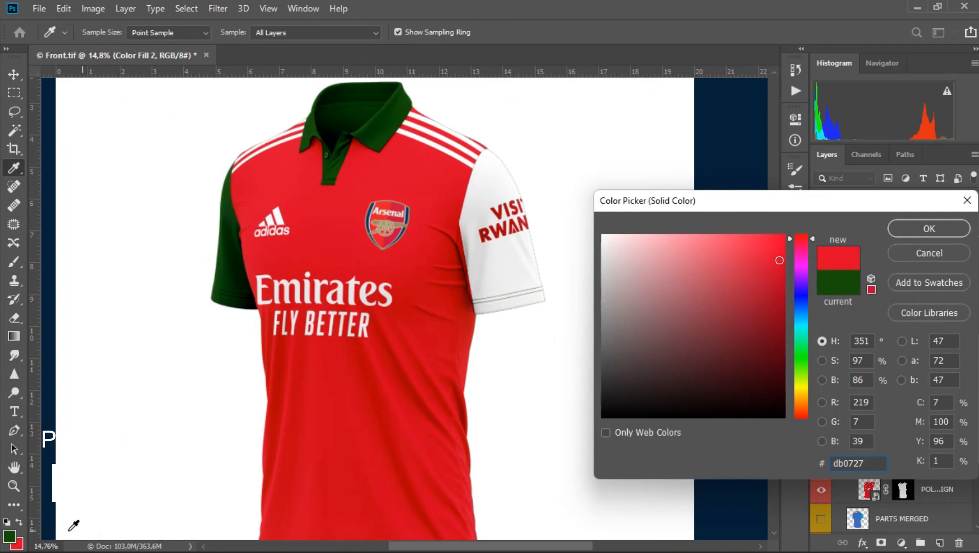
pyautogui.click(21, 541)
pyautogui.click(861, 463)
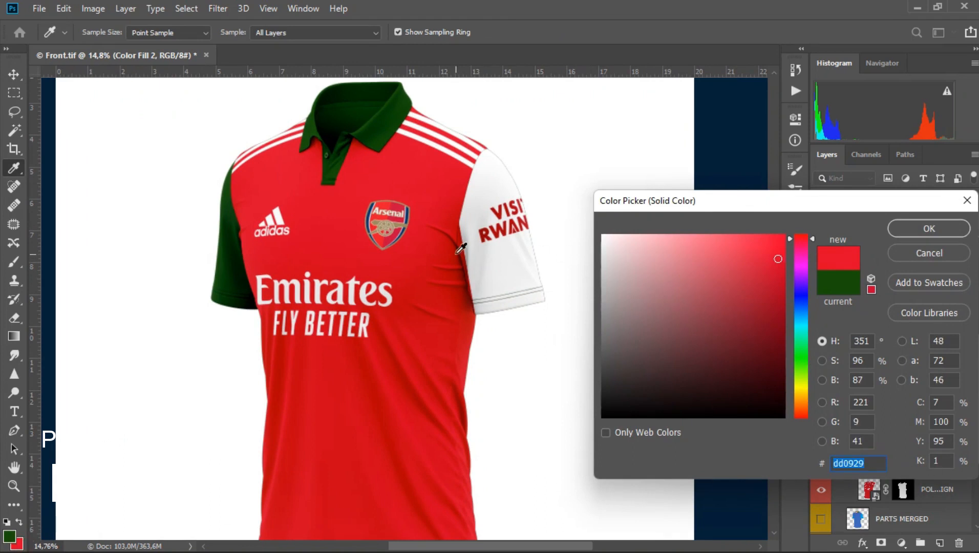
pyautogui.click(945, 228)
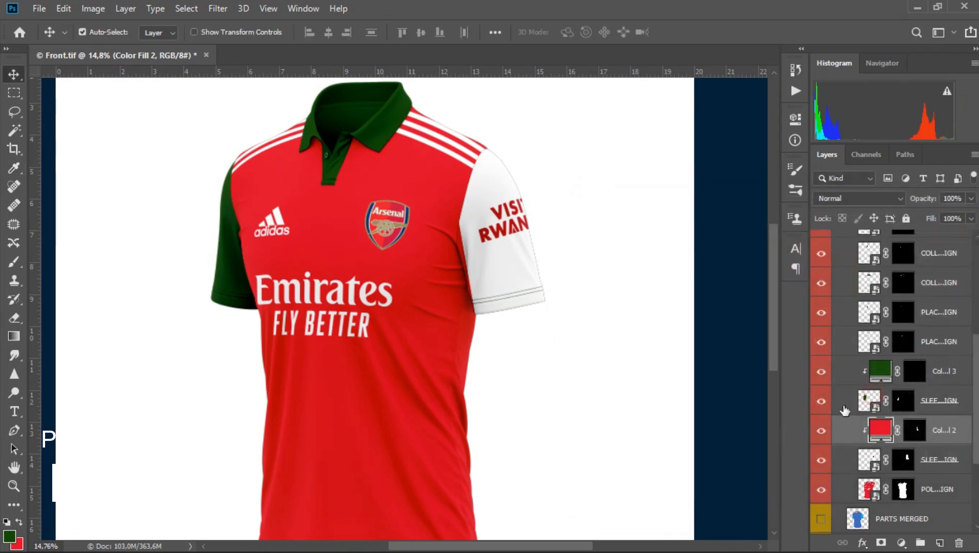
# Step: Open the sleeve design smart object below Color Fill 3 and set its Color Fill 1 to white (ffffff)
pyautogui.click(867, 402)
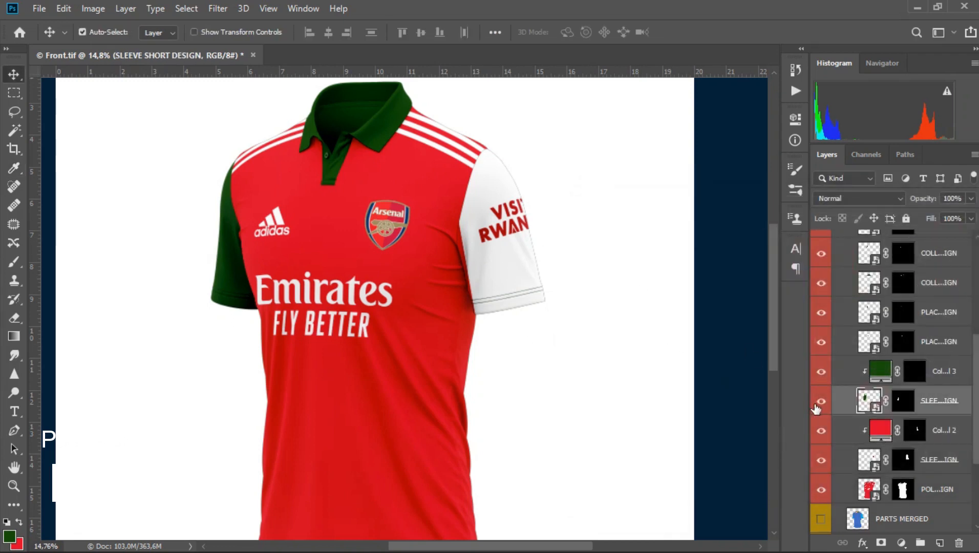
pyautogui.doubleClick(864, 403)
pyautogui.doubleClick(858, 248)
pyautogui.moveTo(677, 276); pyautogui.dragTo(586, 221)
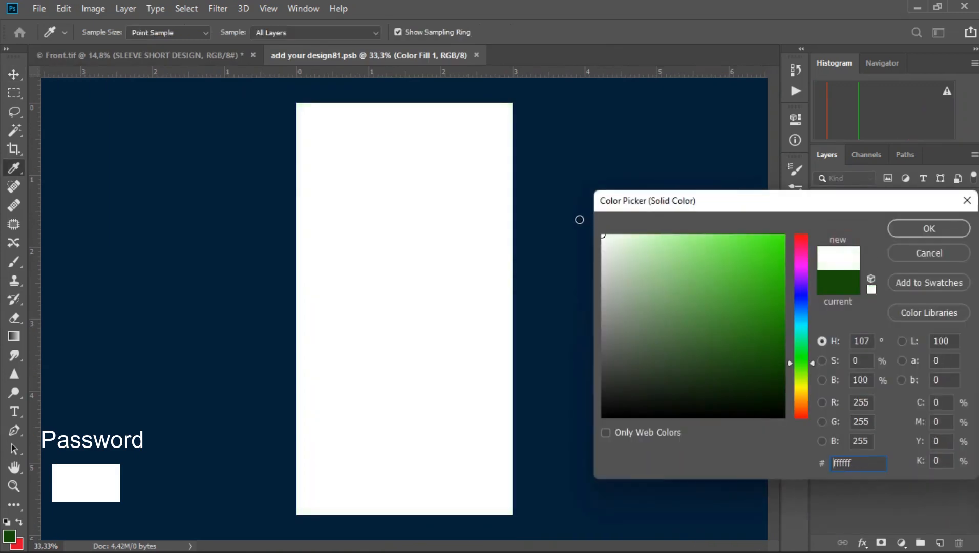
pyautogui.click(902, 228)
# Step: Save and close the white sleeve design add your design81.psb
pyautogui.click(32, 11)
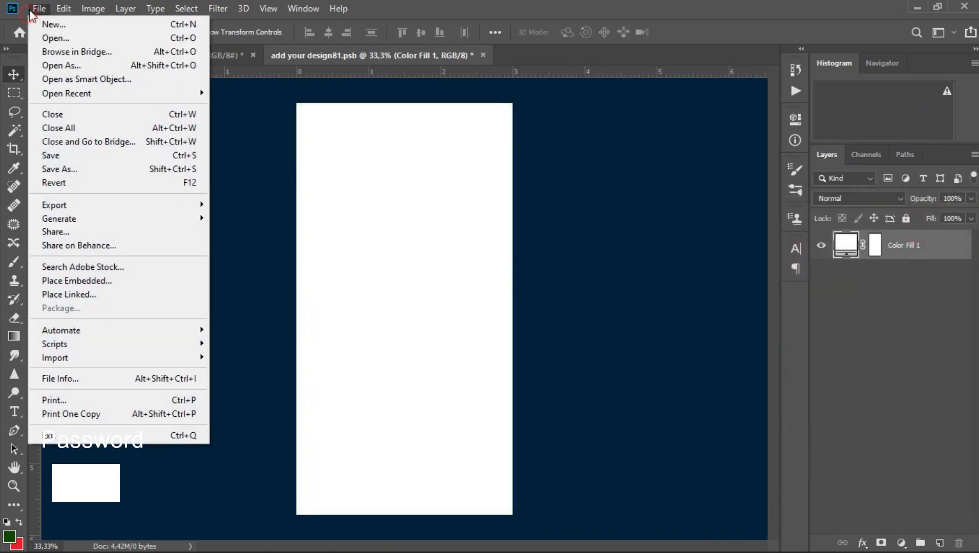
pyautogui.click(76, 156)
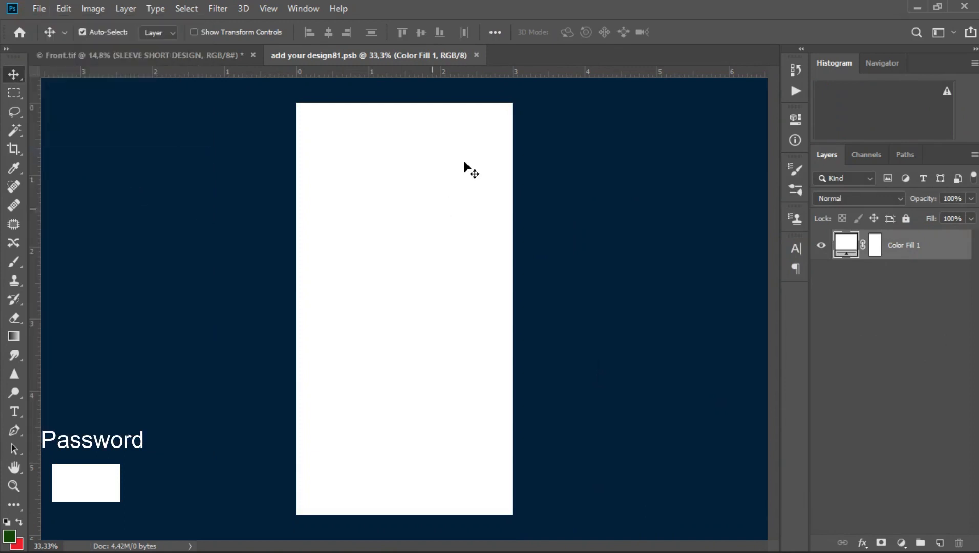
pyautogui.click(476, 55)
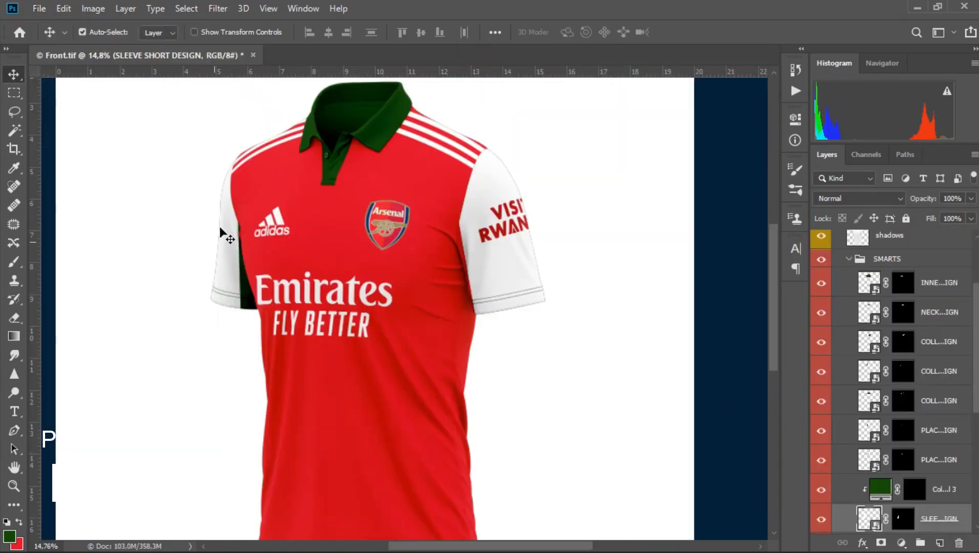
# Step: Change the Color Fill 3 layer in Front.tif to the red background colour dd0929
pyautogui.click(881, 494)
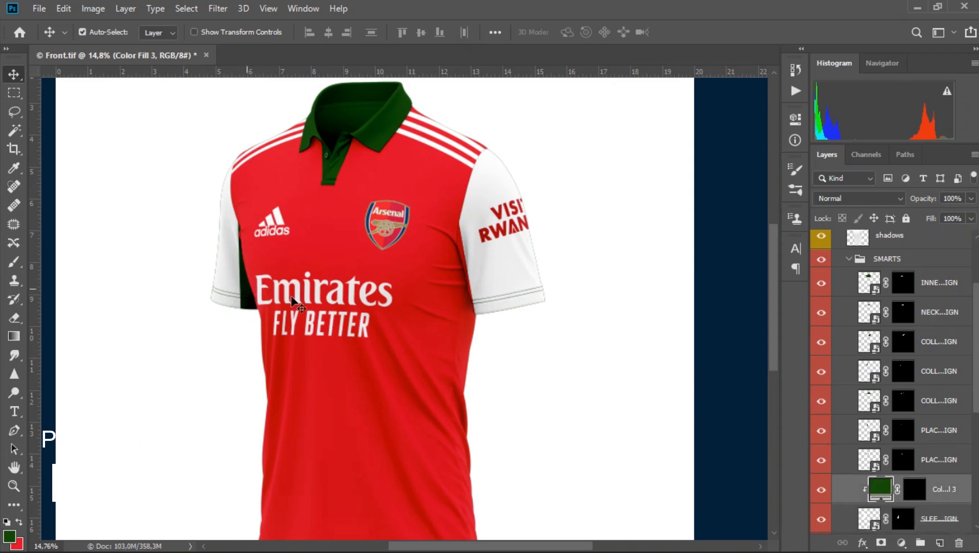
pyautogui.doubleClick(881, 490)
pyautogui.click(688, 328)
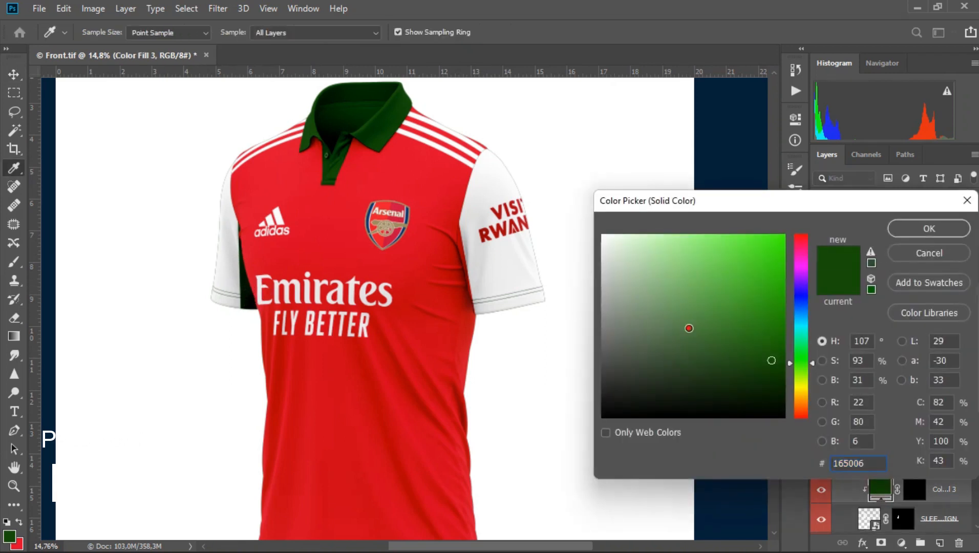
pyautogui.click(22, 543)
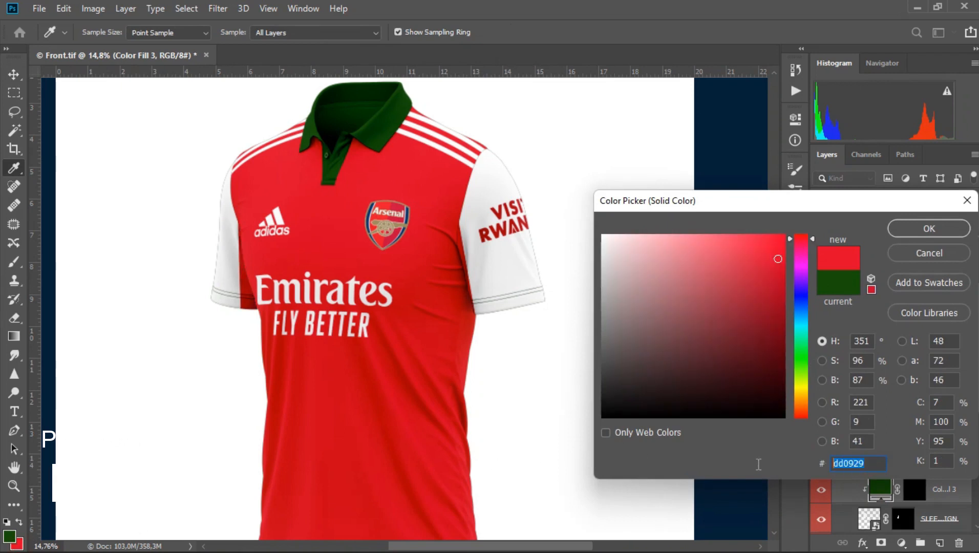
pyautogui.click(929, 230)
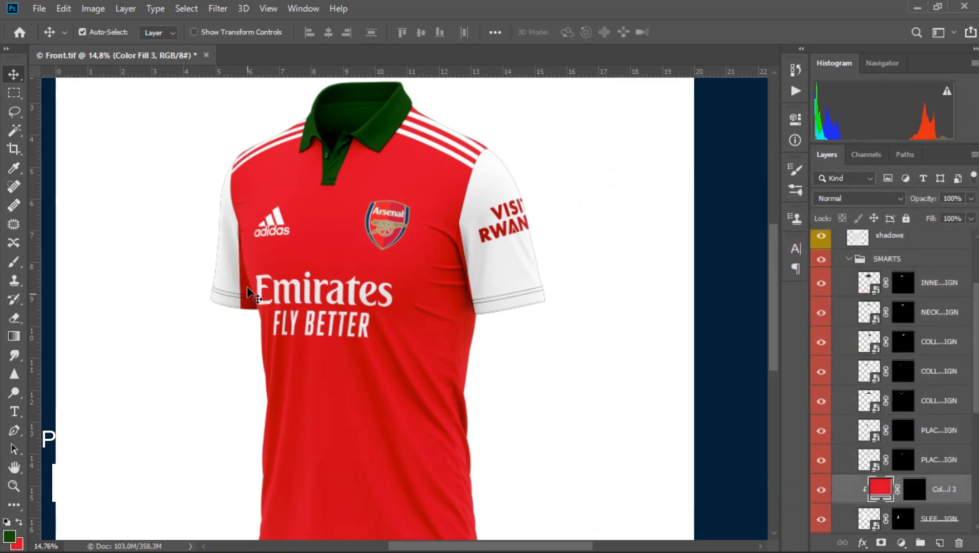
# Step: Open the lower PLACKET DESIGN smart object and set its Color Fill 1 to the red background colour dd0929
pyautogui.scroll(-4, 412, 253)
pyautogui.scroll(5, 390, 243)
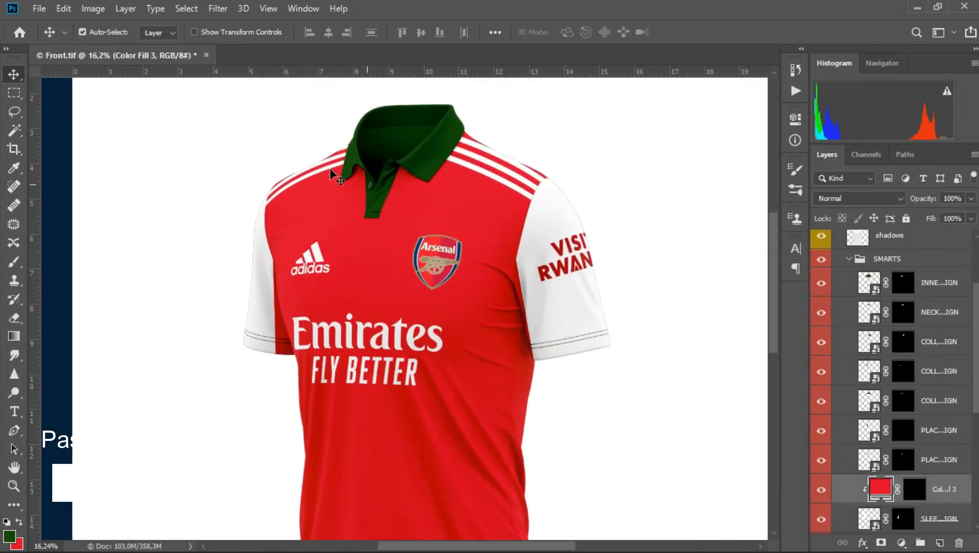
pyautogui.click(874, 455)
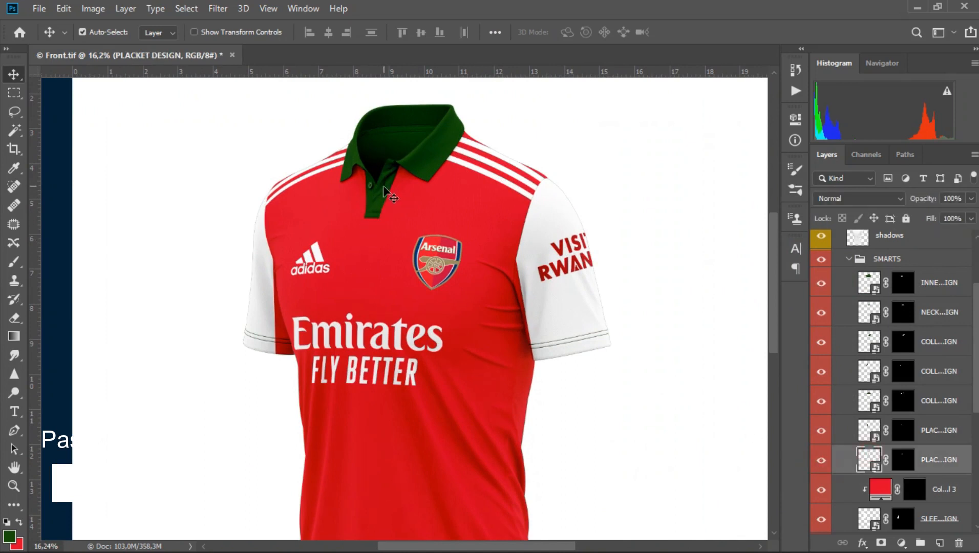
pyautogui.doubleClick(874, 458)
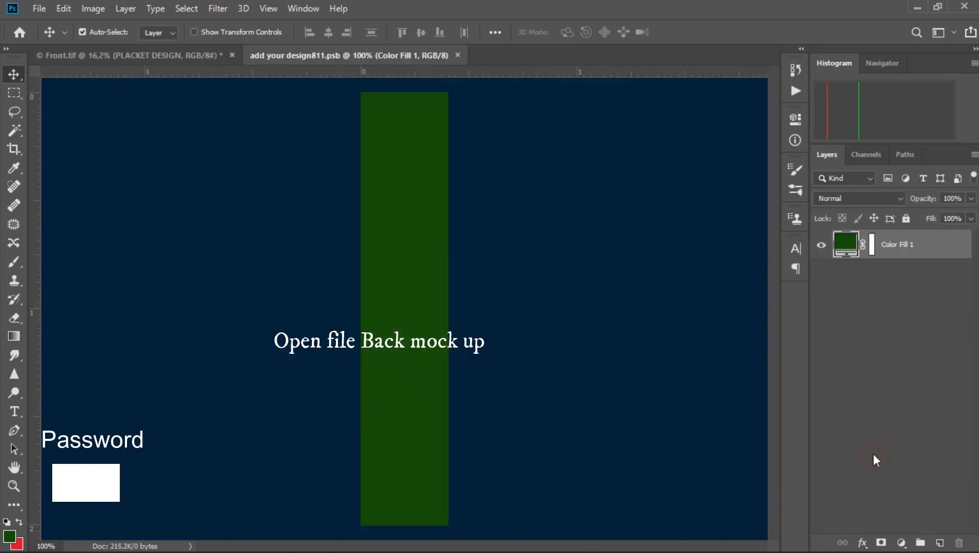
pyautogui.doubleClick(853, 246)
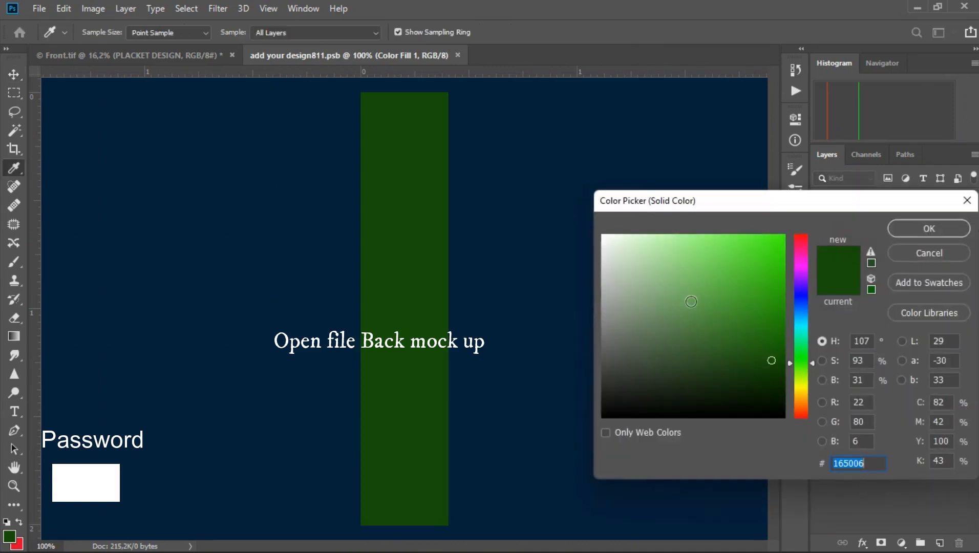
pyautogui.click(618, 251)
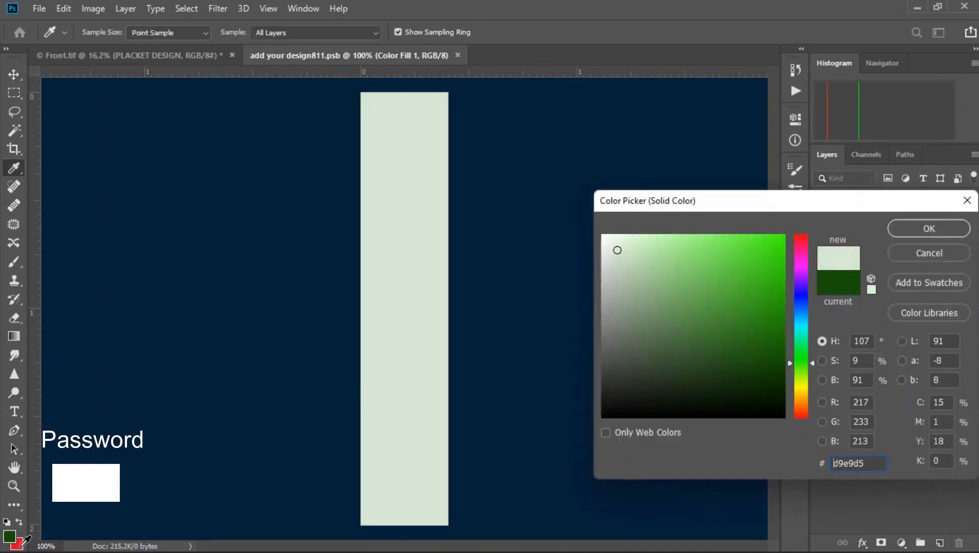
pyautogui.click(21, 545)
pyautogui.moveTo(868, 463); pyautogui.dragTo(806, 462)
pyautogui.click(919, 229)
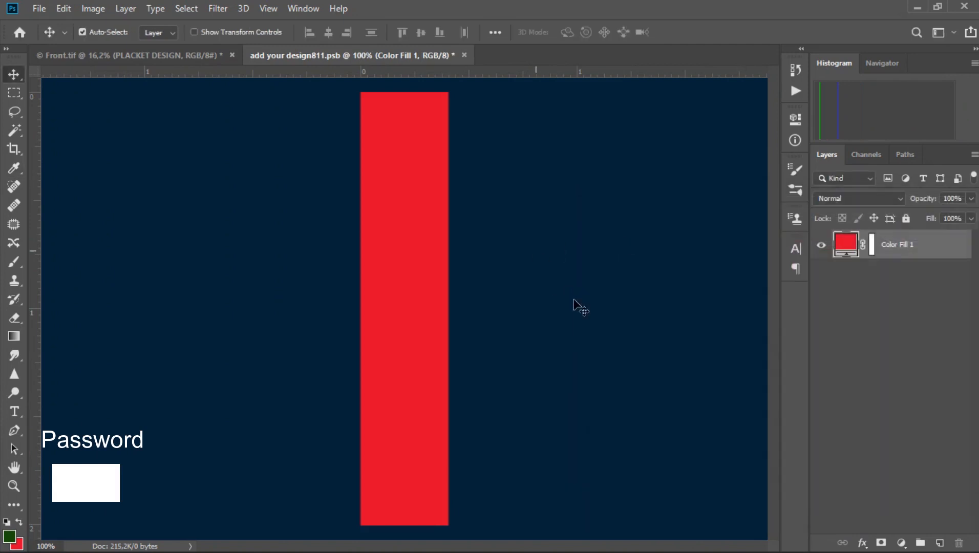
# Step: Save and close the red placket design add your design811.psb
pyautogui.click(39, 8)
pyautogui.click(66, 152)
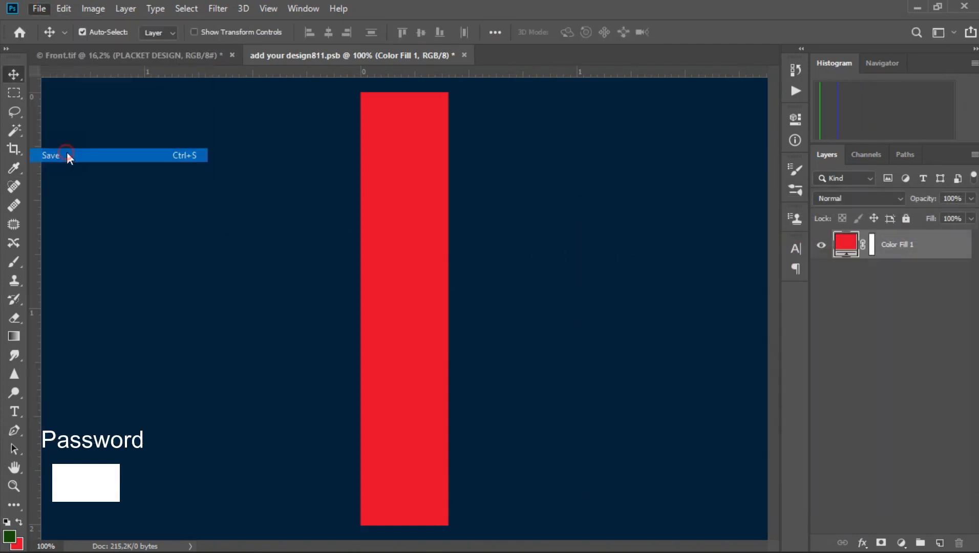
pyautogui.click(457, 56)
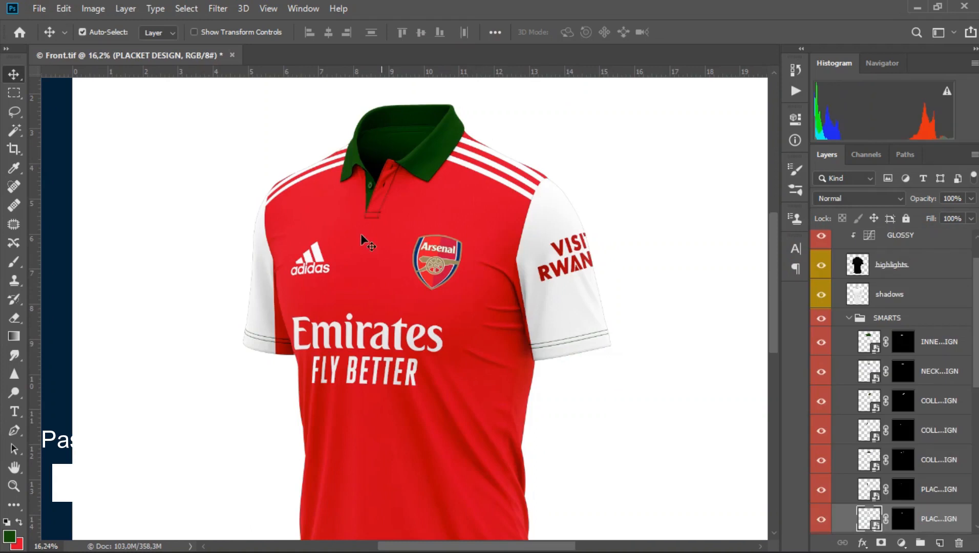
# Step: Open the upper PLACKET DESIGN smart object and set its Color Fill 1 to the red background colour dd0929
pyautogui.doubleClick(870, 491)
pyautogui.doubleClick(839, 251)
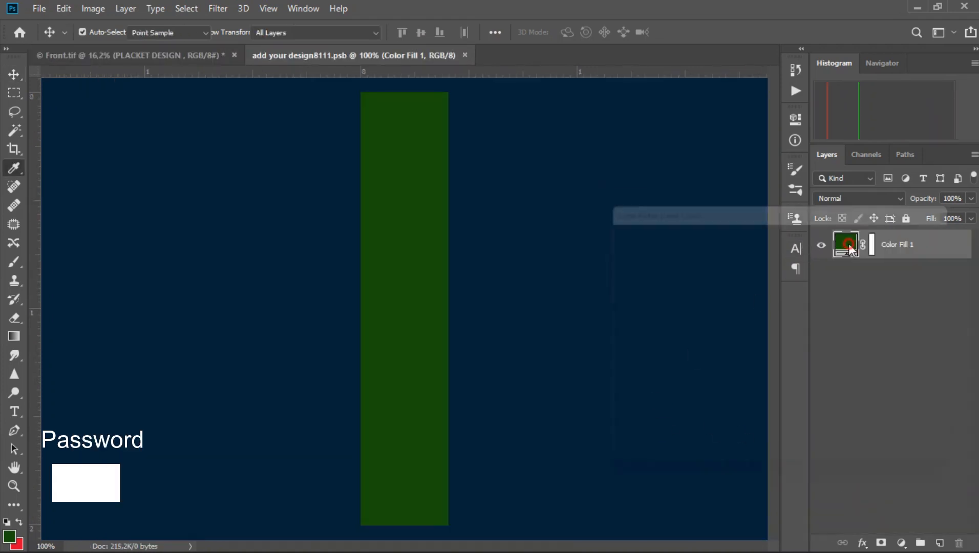
pyautogui.click(20, 543)
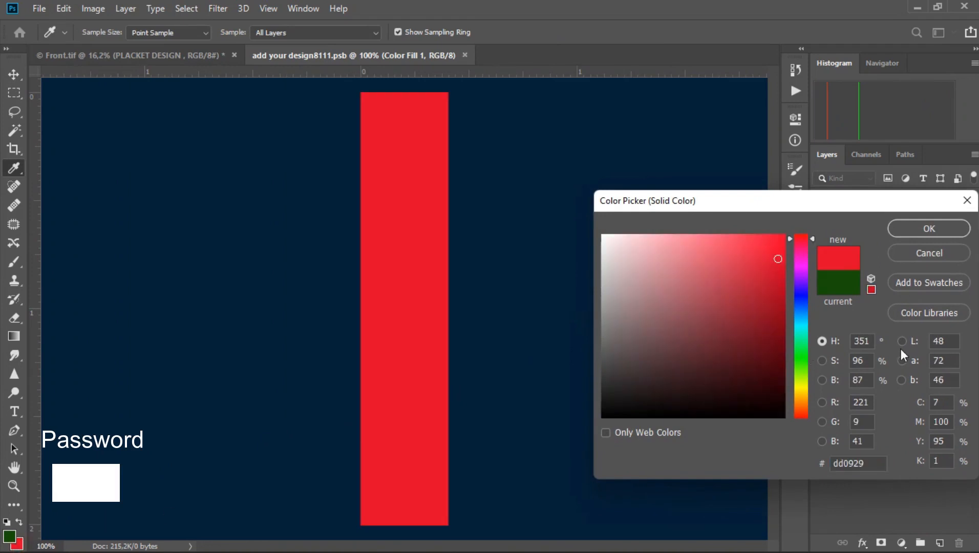
pyautogui.click(933, 229)
# Step: Save and close the red placket design add your design8111.psb
pyautogui.click(39, 9)
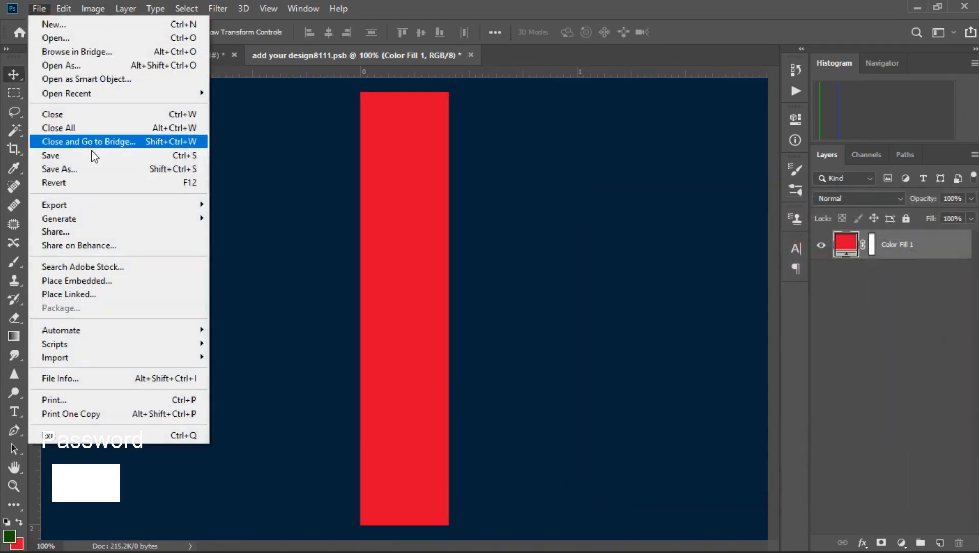
pyautogui.click(77, 154)
pyautogui.click(465, 55)
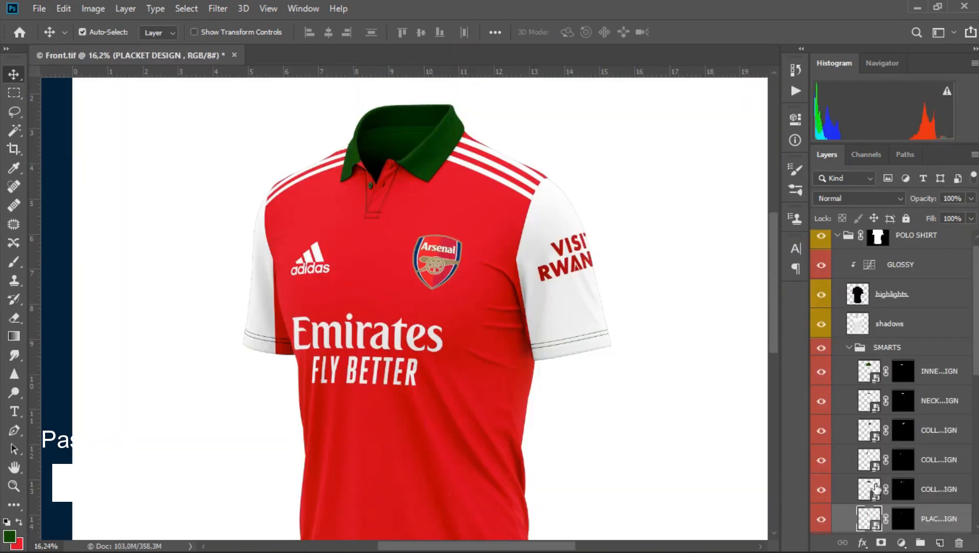
# Step: Open the lowest COLLAR DESIGN smart object and set its Color Fill 1 to white ffffff
pyautogui.click(866, 490)
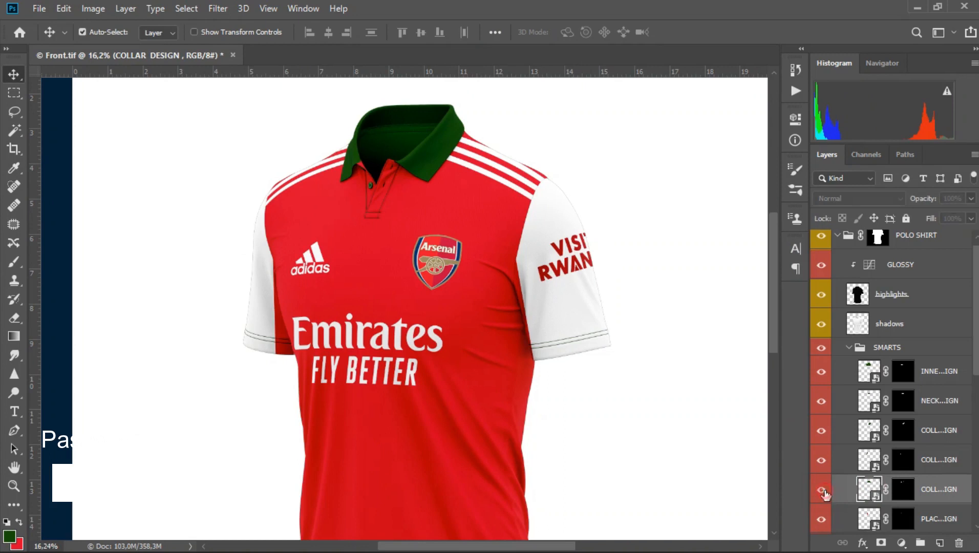
pyautogui.doubleClick(869, 489)
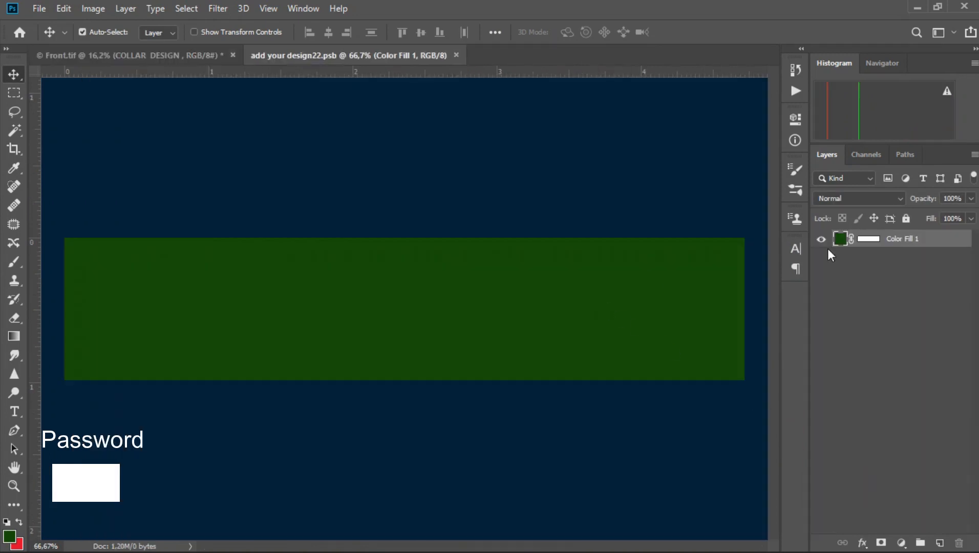
pyautogui.doubleClick(842, 238)
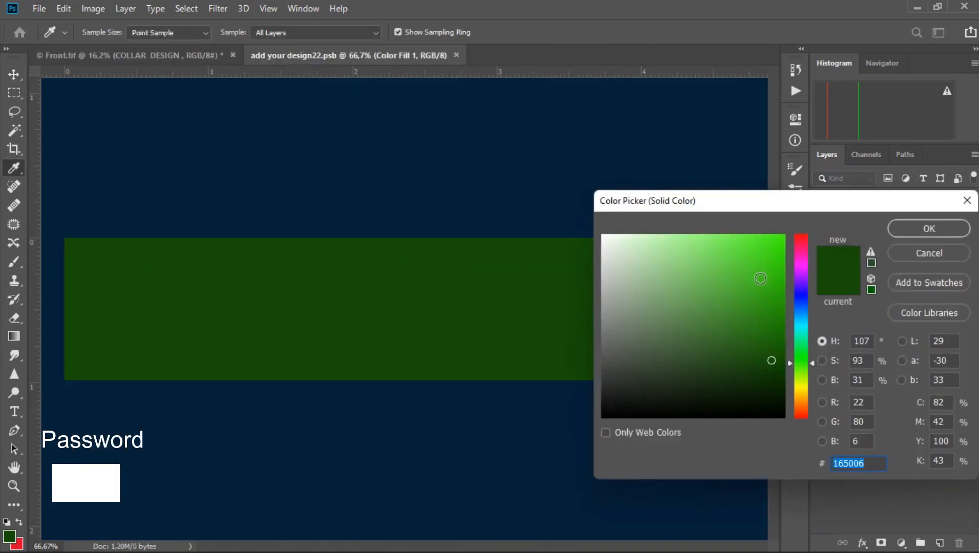
pyautogui.moveTo(701, 291); pyautogui.dragTo(561, 203)
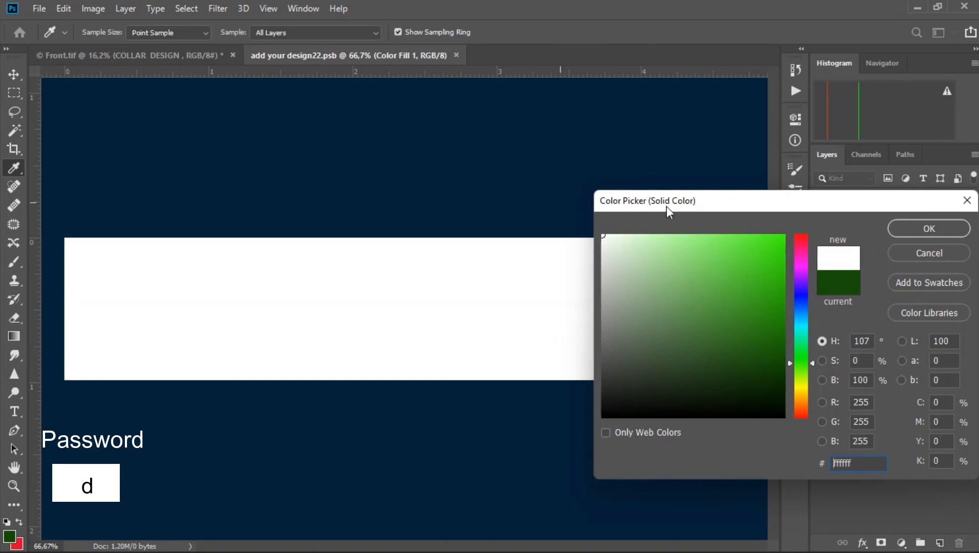
pyautogui.click(944, 234)
# Step: Save the white collar design add your design22.psb, check it on the Front.tif mockup and close the design file
pyautogui.click(39, 8)
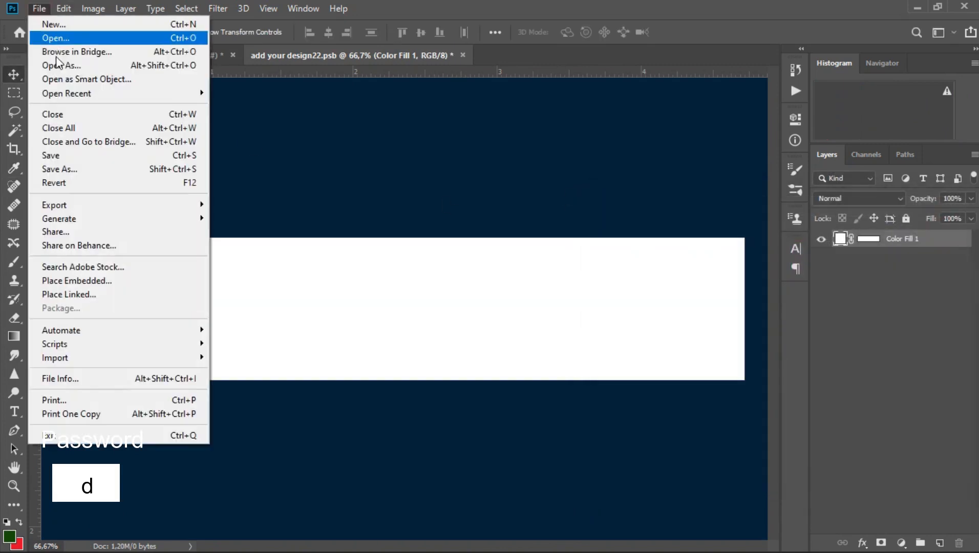
pyautogui.click(58, 154)
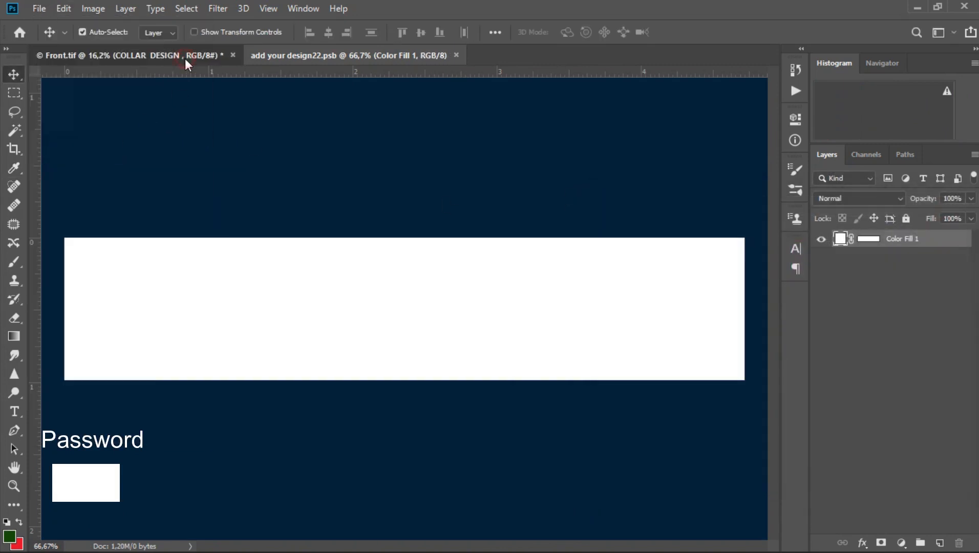
pyautogui.click(185, 59)
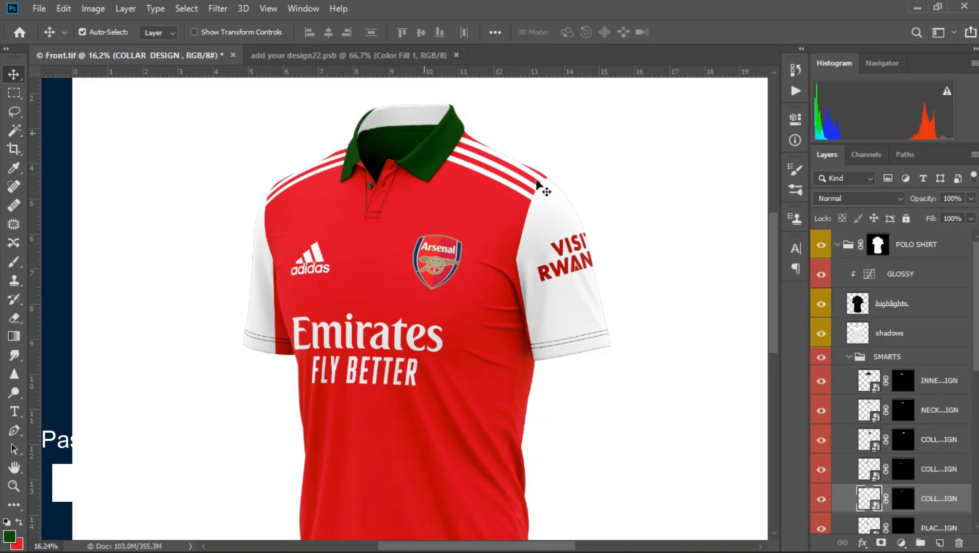
pyautogui.click(415, 60)
pyautogui.click(457, 55)
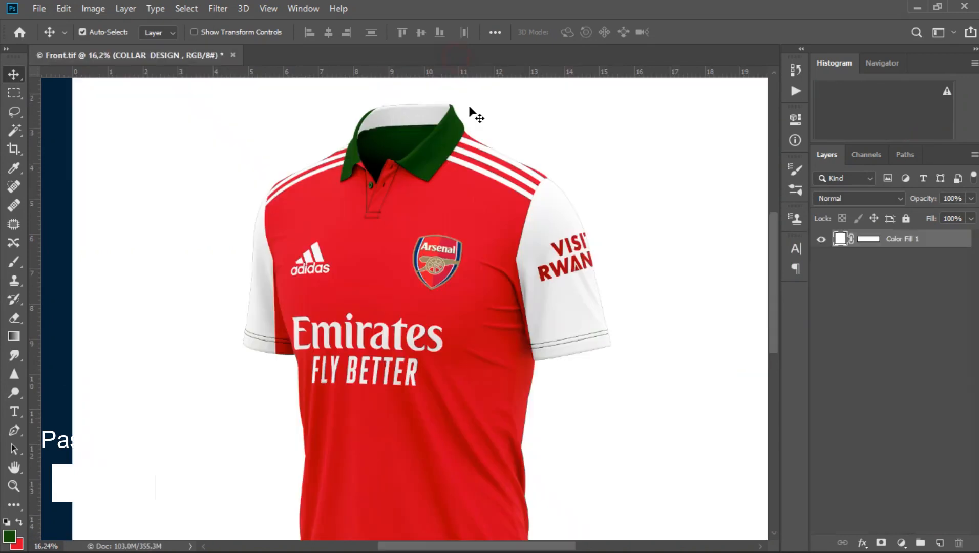
# Step: Toggle the visibility of the middle COLLAR DESIGN layer to check which part of the collar it covers
pyautogui.click(876, 475)
pyautogui.click(823, 474)
pyautogui.click(823, 474)
pyautogui.click(822, 474)
pyautogui.click(822, 473)
pyautogui.click(823, 474)
pyautogui.click(823, 474)
pyautogui.click(823, 474)
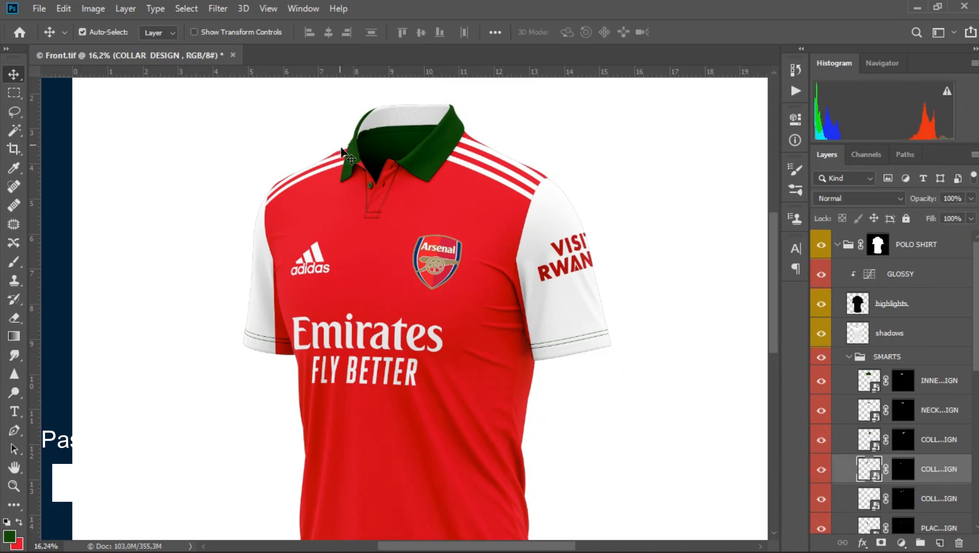
# Step: Open the middle COLLAR DESIGN smart object, set its Color Fill 1 to white ffffff and show the Group 1 copy pattern
pyautogui.doubleClick(864, 467)
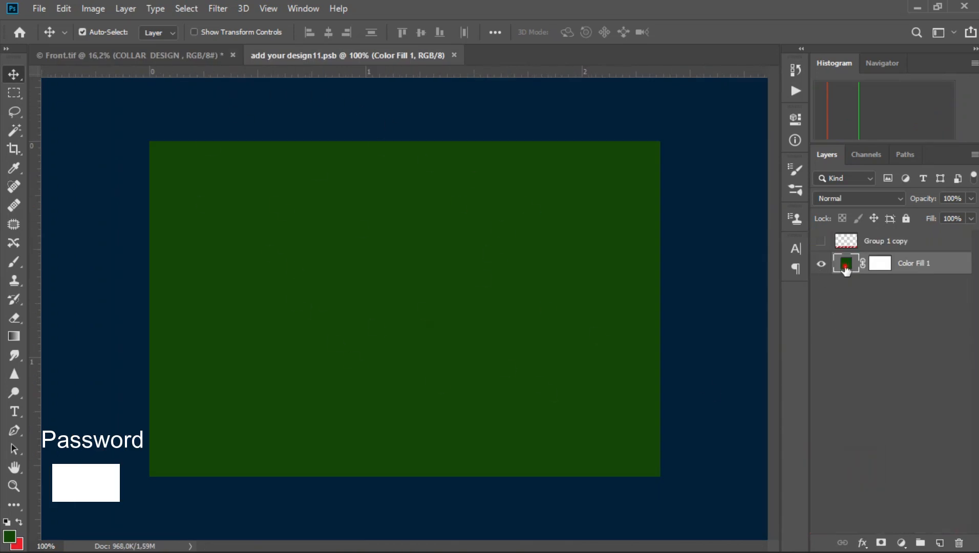
pyautogui.doubleClick(846, 266)
pyautogui.write('ffffff')
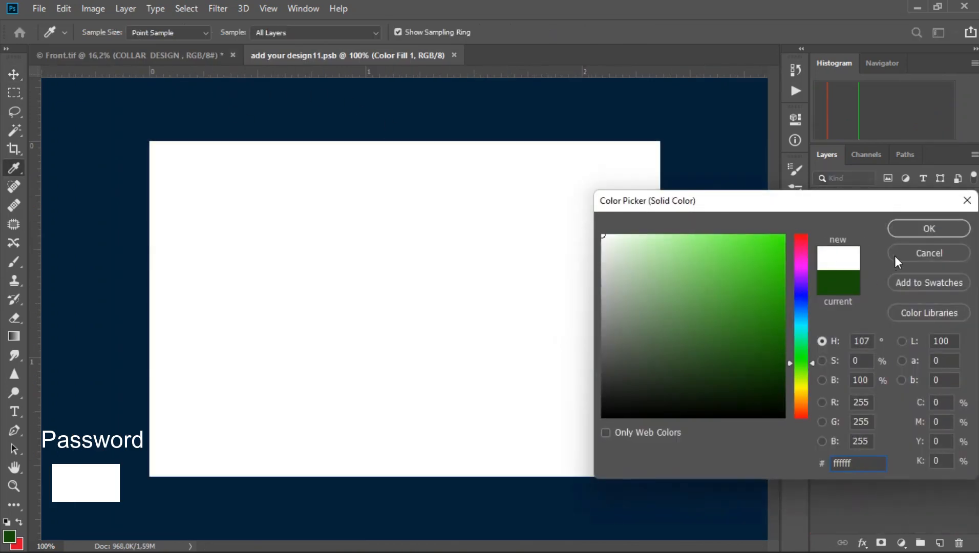
pyautogui.click(912, 236)
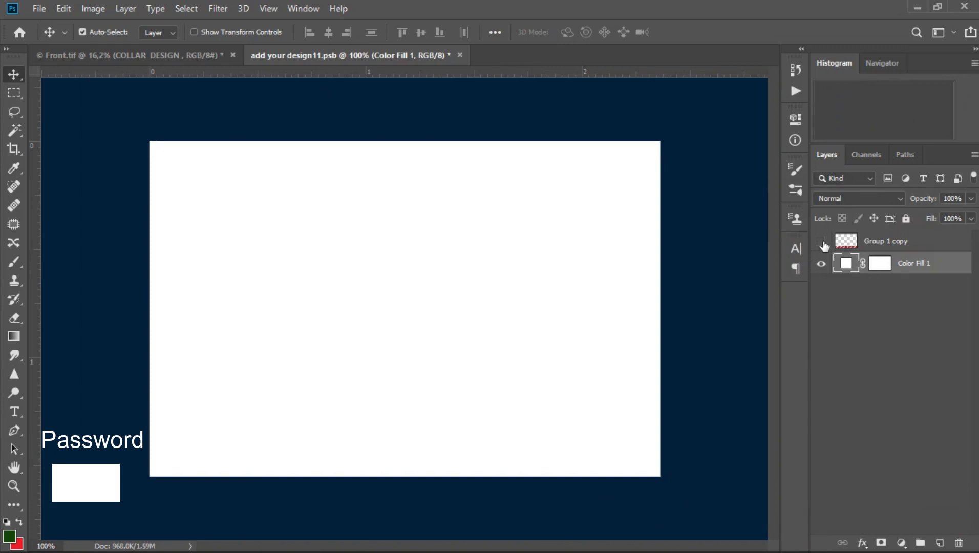
pyautogui.click(821, 242)
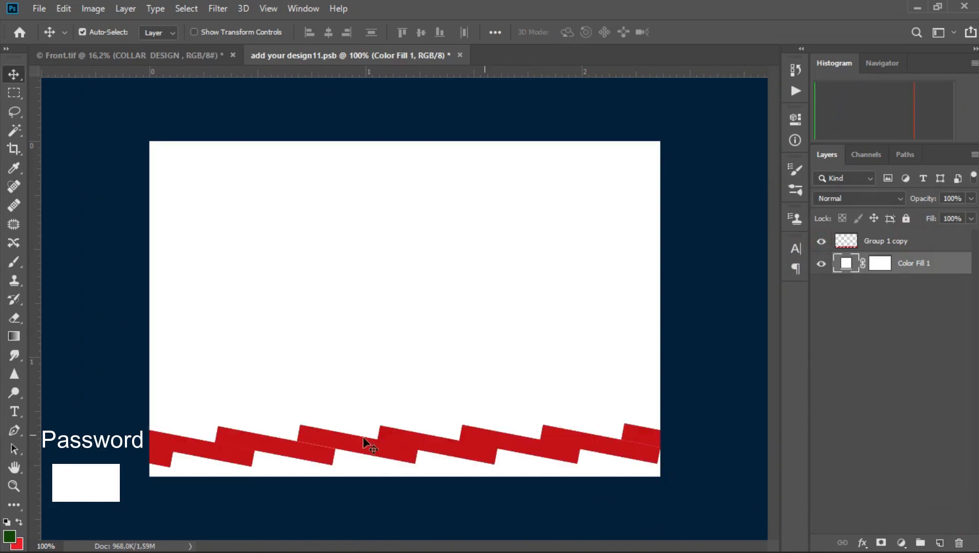
# Step: Save and close the patterned collar design add your design11.psb
pyautogui.click(41, 7)
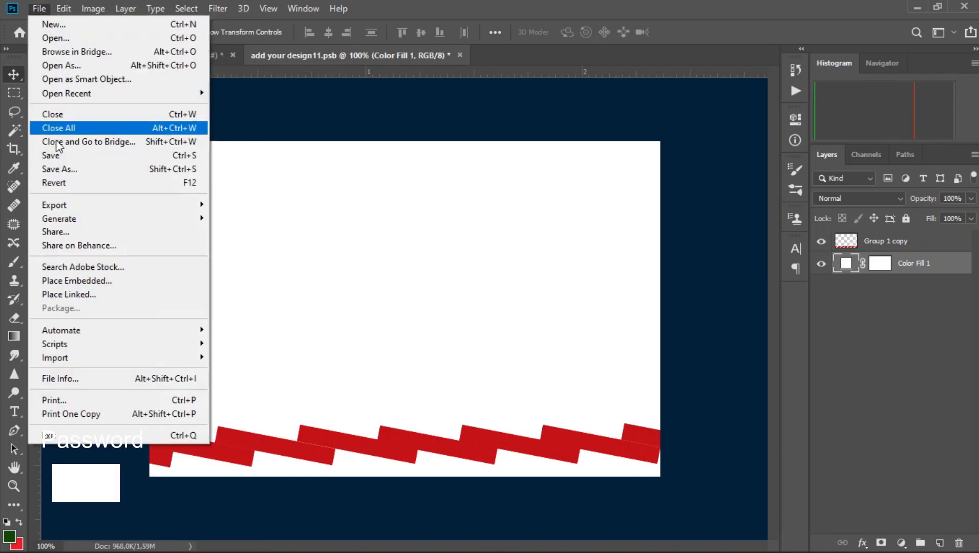
pyautogui.click(51, 155)
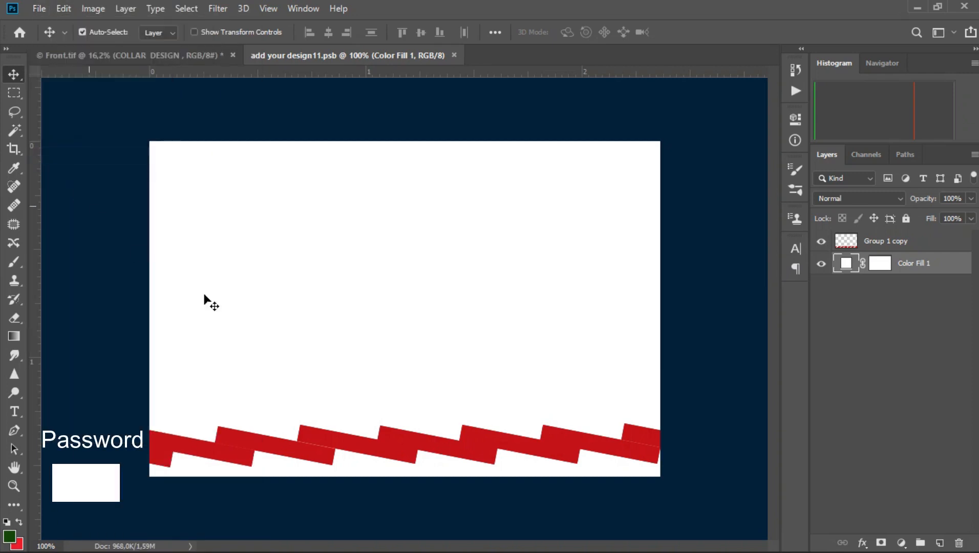
pyautogui.click(453, 54)
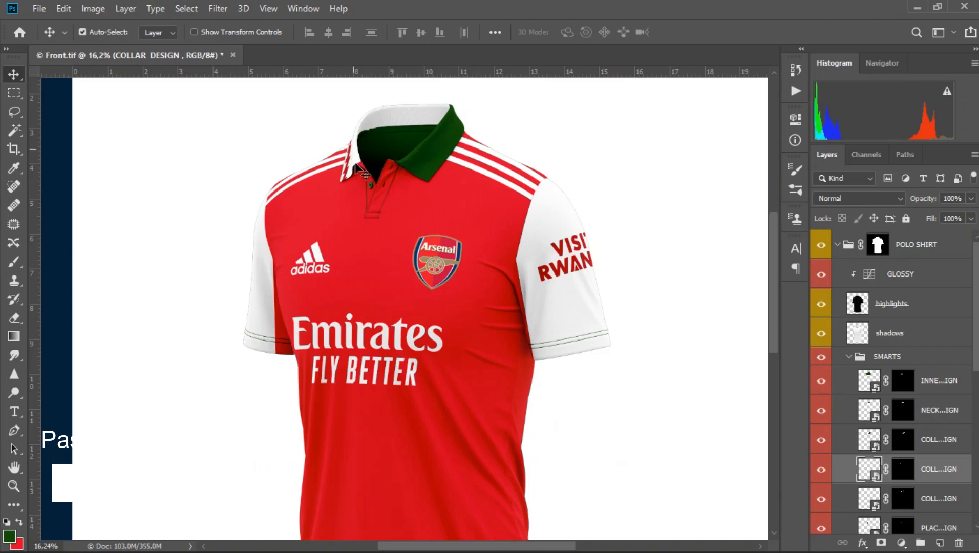
# Step: Open the uppermost COLLAR DESIGN smart object, set its Color Fill 1 to white and show the Group 1 copy pattern
pyautogui.click(871, 438)
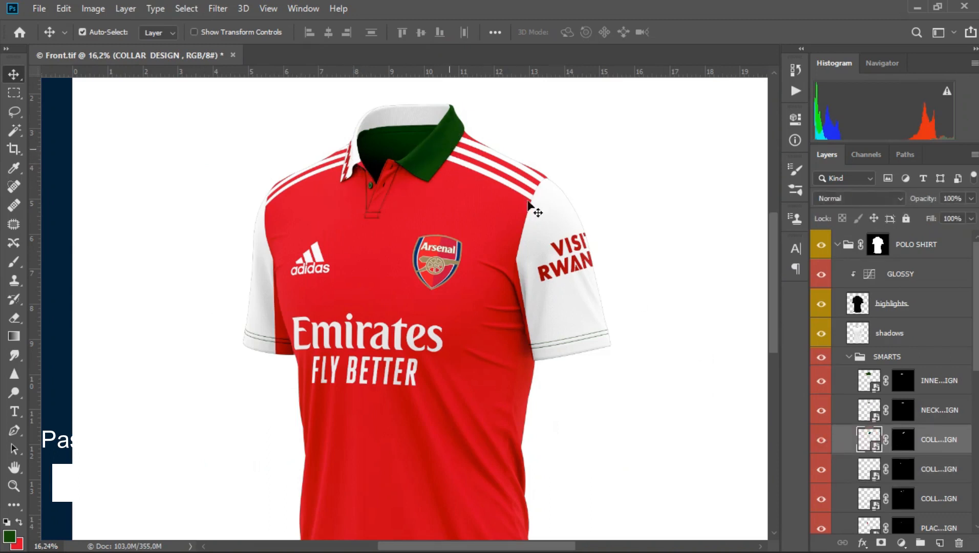
pyautogui.doubleClick(867, 437)
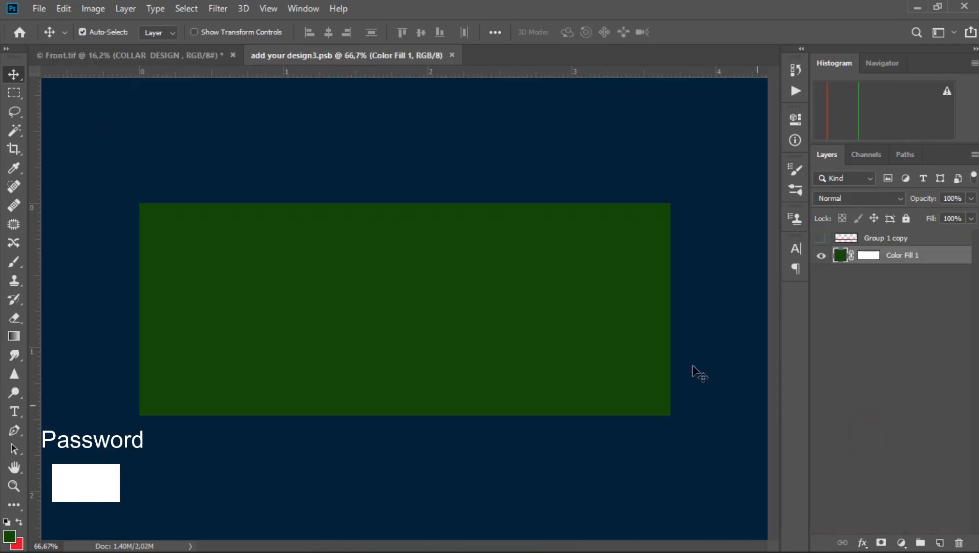
pyautogui.doubleClick(842, 256)
pyautogui.write('ffffff')
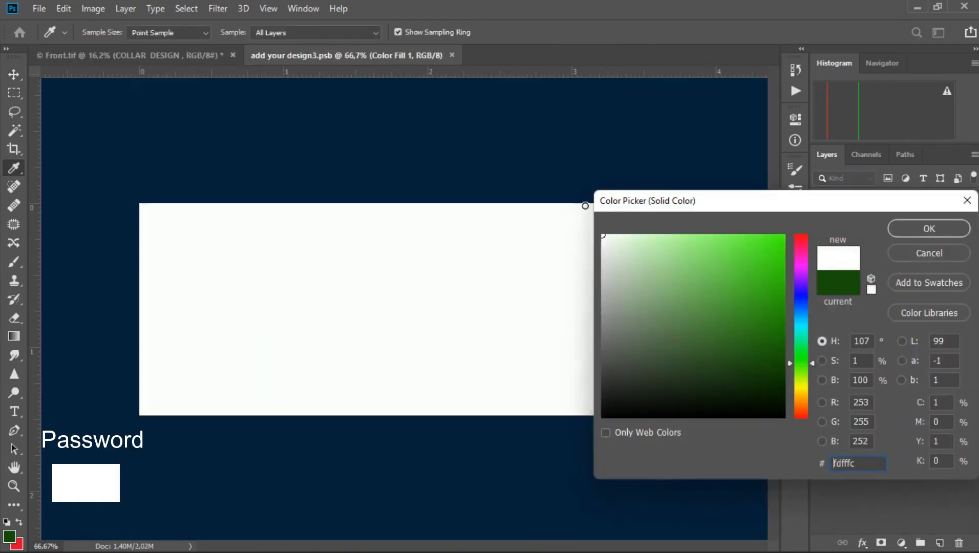
pyautogui.click(899, 228)
pyautogui.click(820, 242)
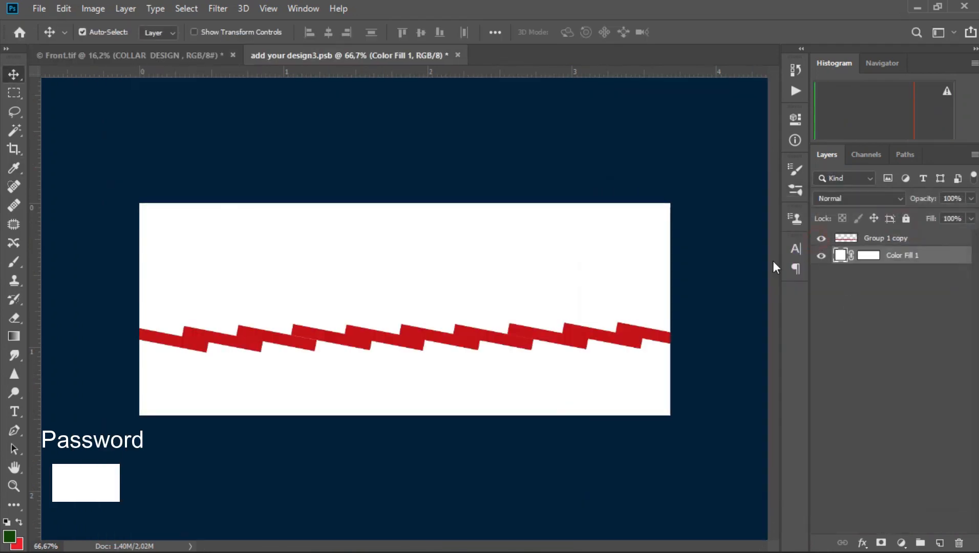
# Step: Save and close the patterned collar design add your design3.psb
pyautogui.click(38, 8)
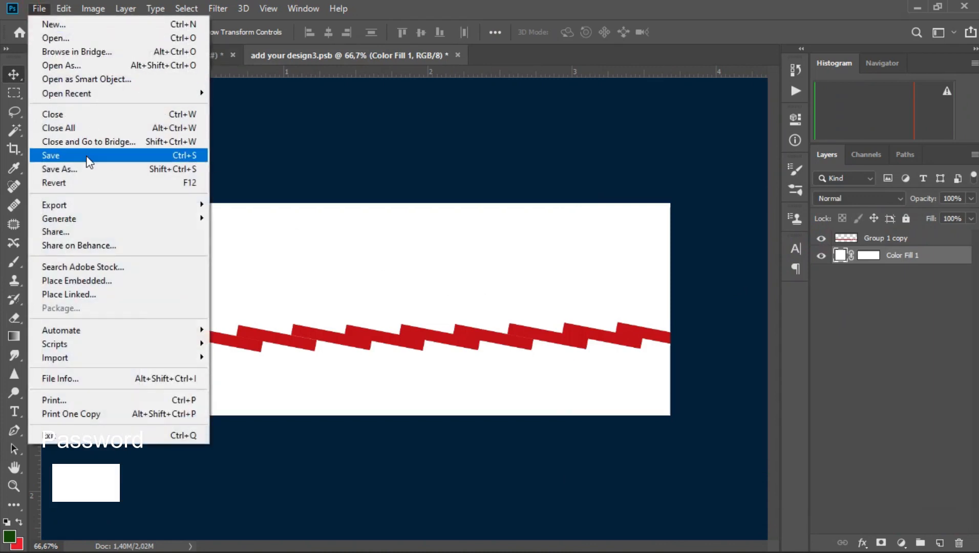
pyautogui.click(89, 156)
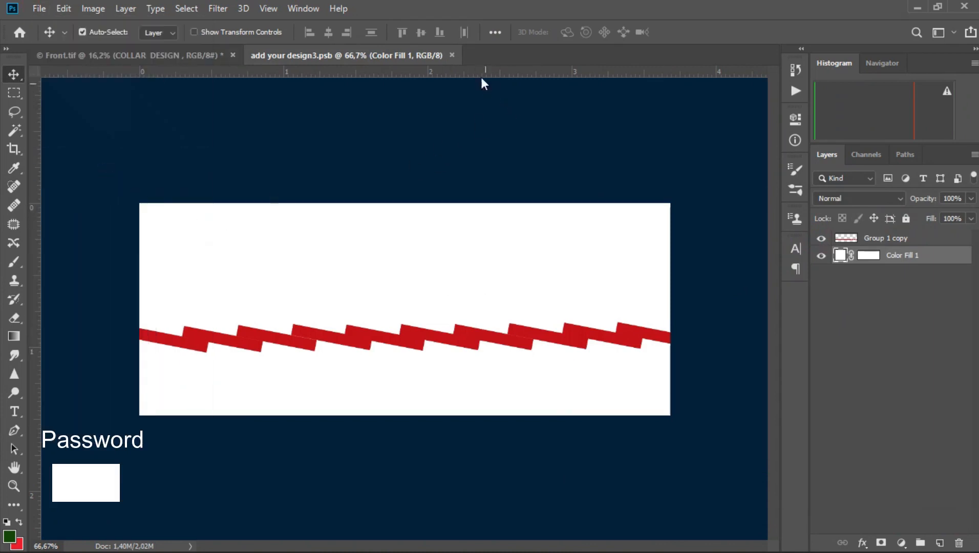
pyautogui.click(452, 55)
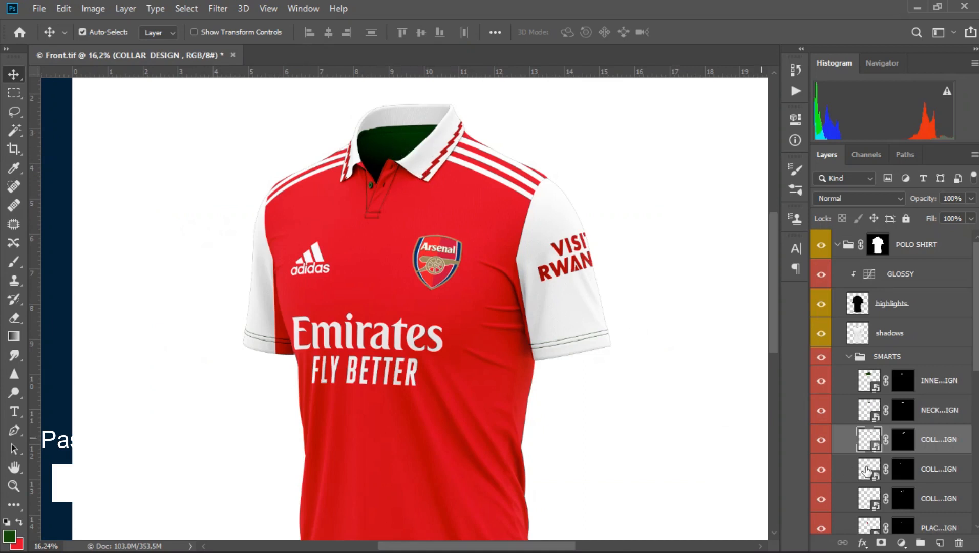
# Step: Open the NECK TAPE DESIGN smart object and set its Color Fill 1 to the red background colour dd0929
pyautogui.click(877, 413)
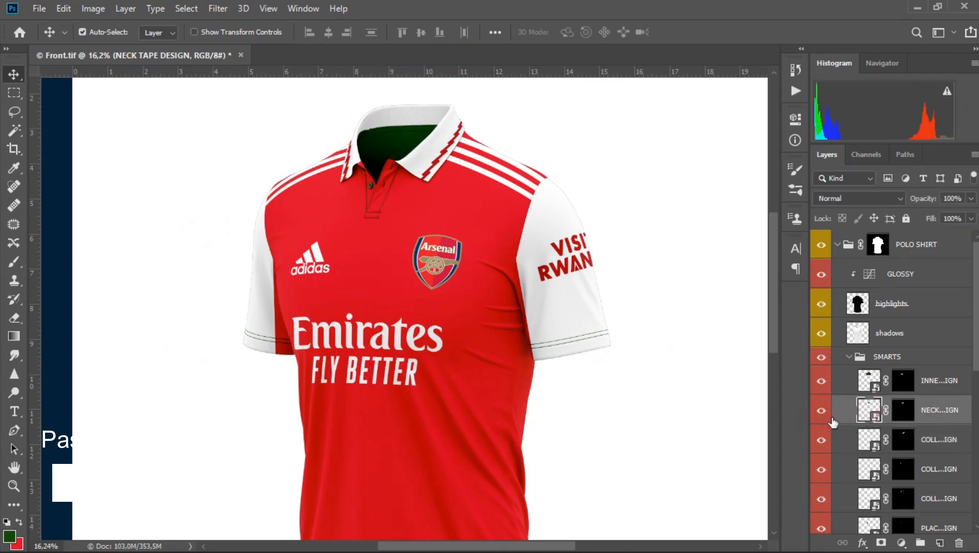
pyautogui.doubleClick(867, 412)
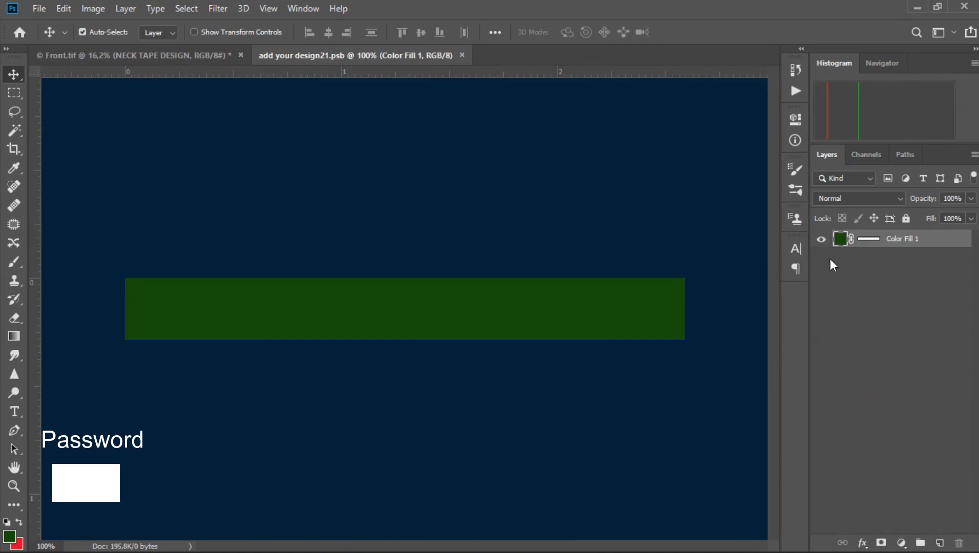
pyautogui.doubleClick(843, 239)
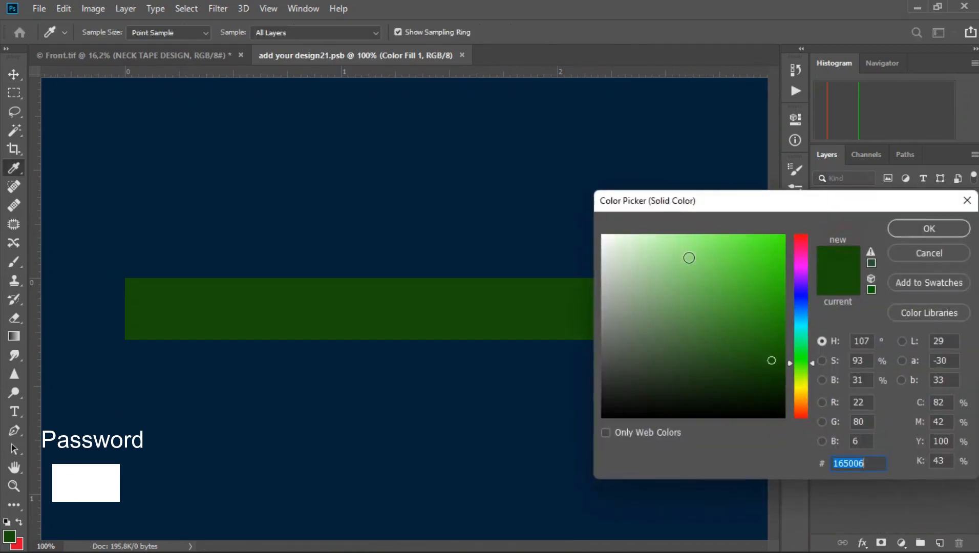
pyautogui.moveTo(694, 341); pyautogui.dragTo(599, 217)
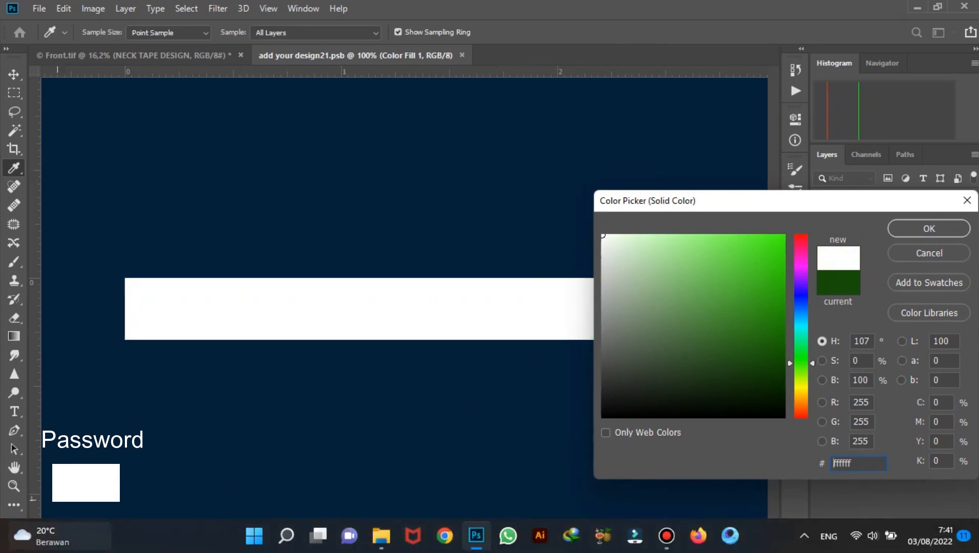
pyautogui.click(19, 545)
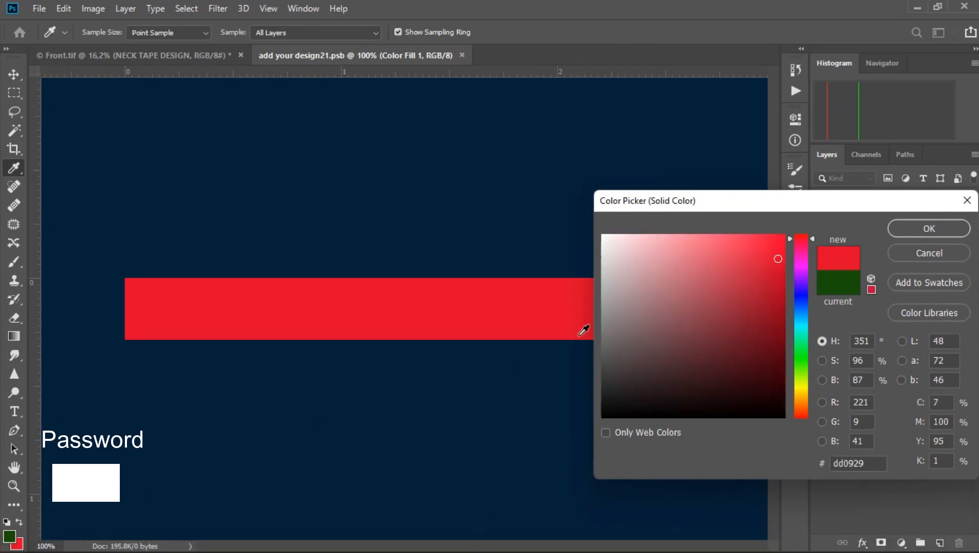
pyautogui.click(885, 464)
pyautogui.click(930, 230)
# Step: Save and close the red neck tape design add your design21.psb, and inspect the collar area on the mockup
pyautogui.click(37, 10)
pyautogui.click(49, 156)
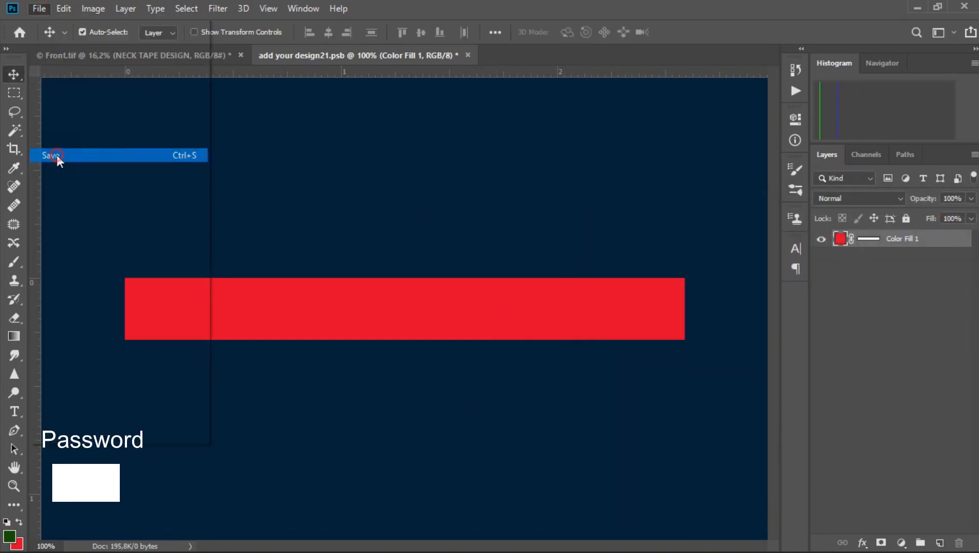
pyautogui.click(464, 54)
pyautogui.scroll(3, 429, 132)
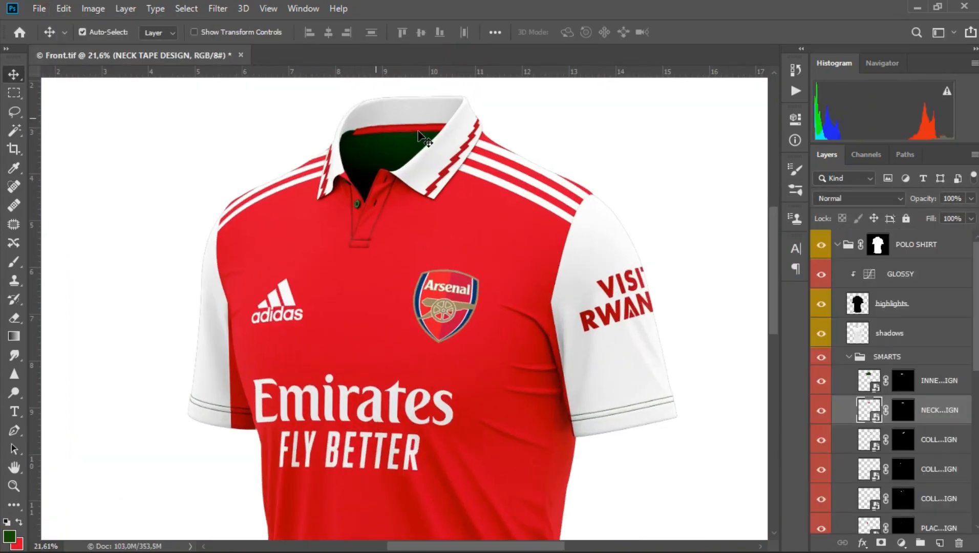
pyautogui.scroll(-2, 791, 353)
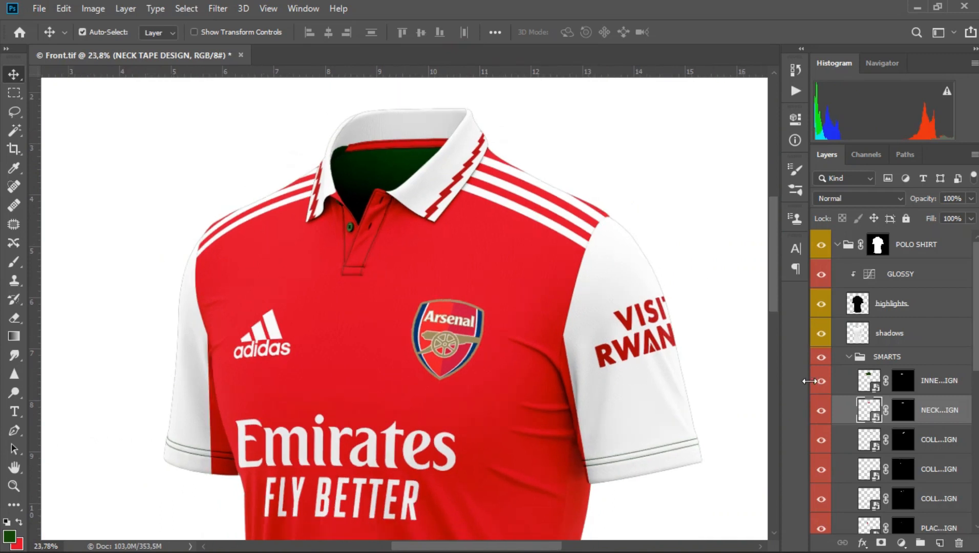
# Step: Open the INNER SIDE DESIGN smart object and set its Color Fill 1 to the red background colour
pyautogui.scroll(-1, 874, 395)
pyautogui.doubleClick(867, 380)
pyautogui.click(820, 353)
pyautogui.doubleClick(868, 352)
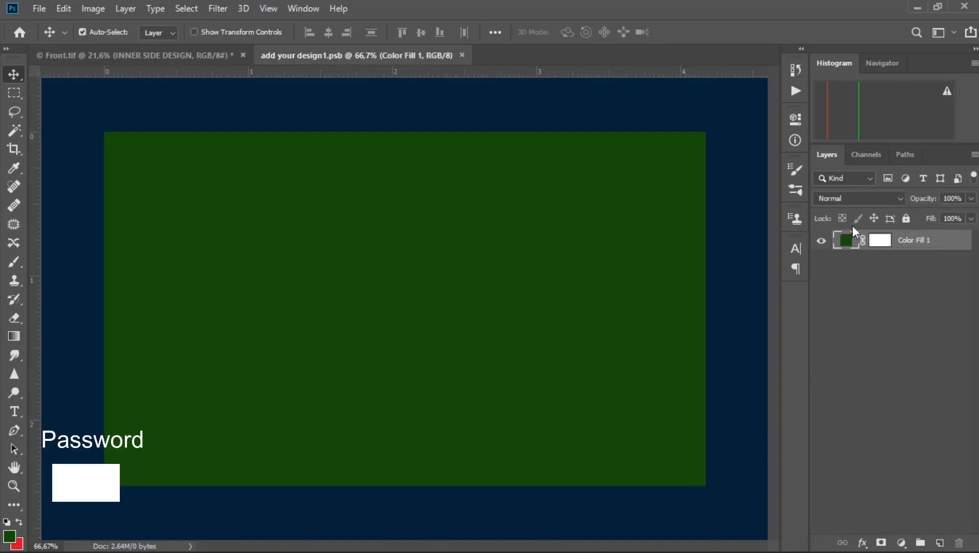
pyautogui.doubleClick(852, 241)
pyautogui.moveTo(692, 282); pyautogui.dragTo(584, 206)
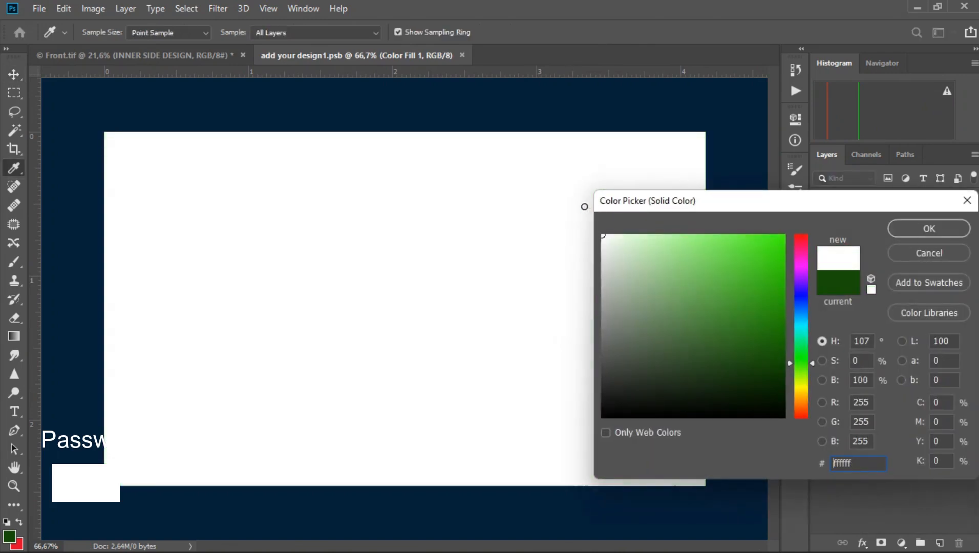
pyautogui.click(707, 286)
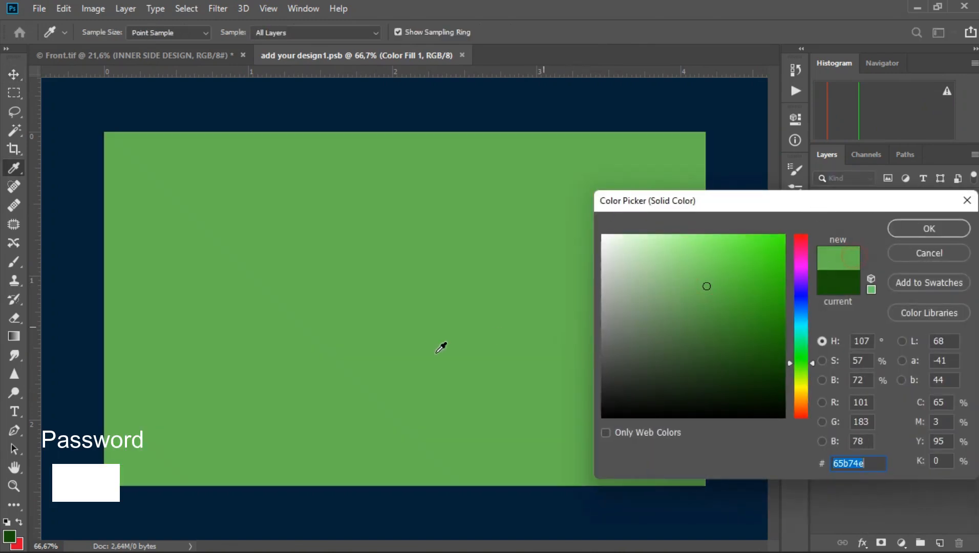
pyautogui.click(21, 542)
pyautogui.doubleClick(885, 464)
pyautogui.click(937, 233)
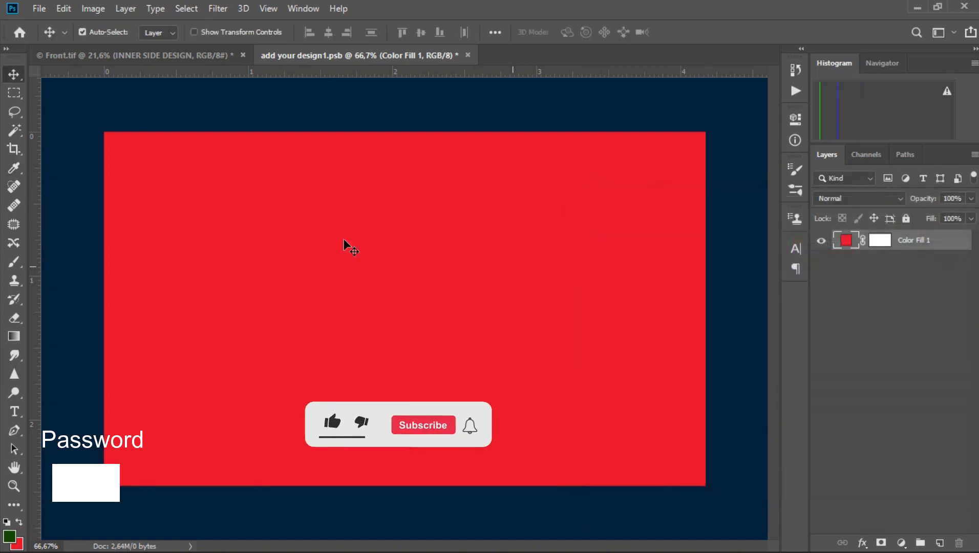
# Step: Save and close the red inner side design add your design1.psb, and inspect the shirt mockup
pyautogui.click(39, 9)
pyautogui.click(97, 156)
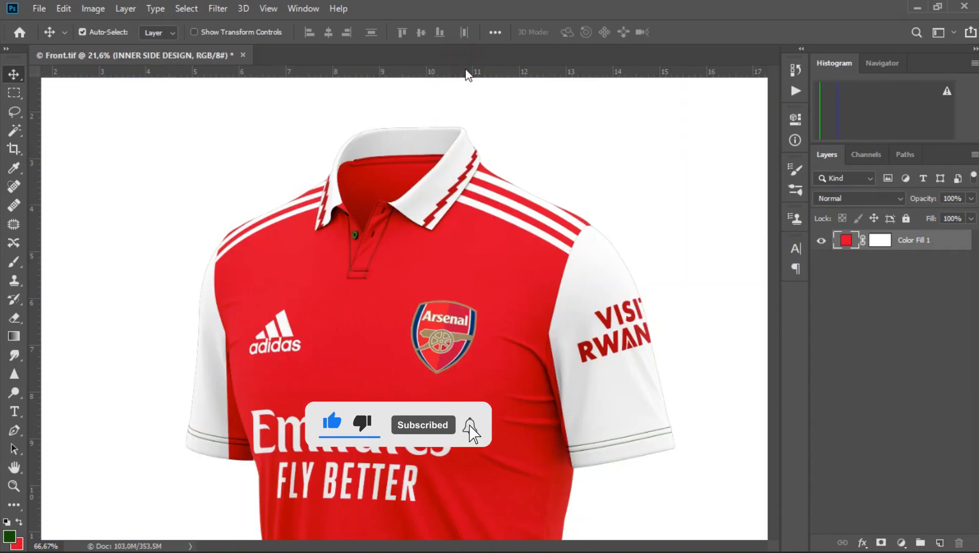
pyautogui.click(468, 55)
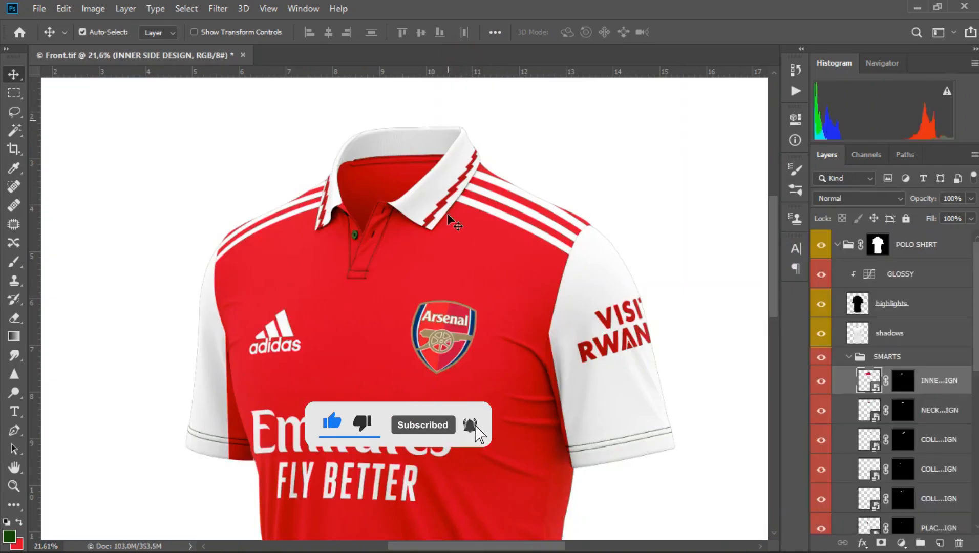
pyautogui.scroll(-3, 371, 241)
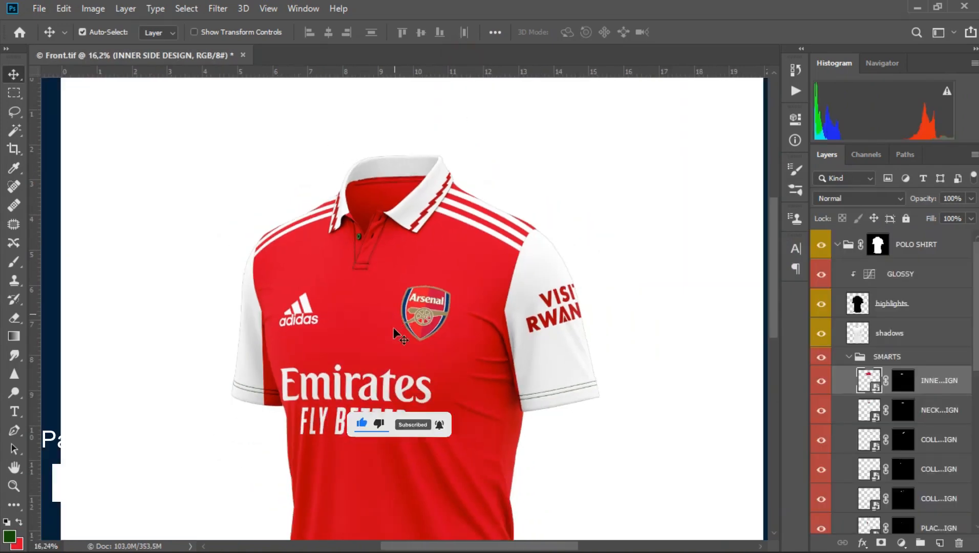
pyautogui.scroll(-1, 394, 315)
# Step: Set the mockup's Color Fill 1 layer, which colours the sleeve hem stitching, to white
pyautogui.scroll(2, 400, 350)
pyautogui.scroll(3, 507, 243)
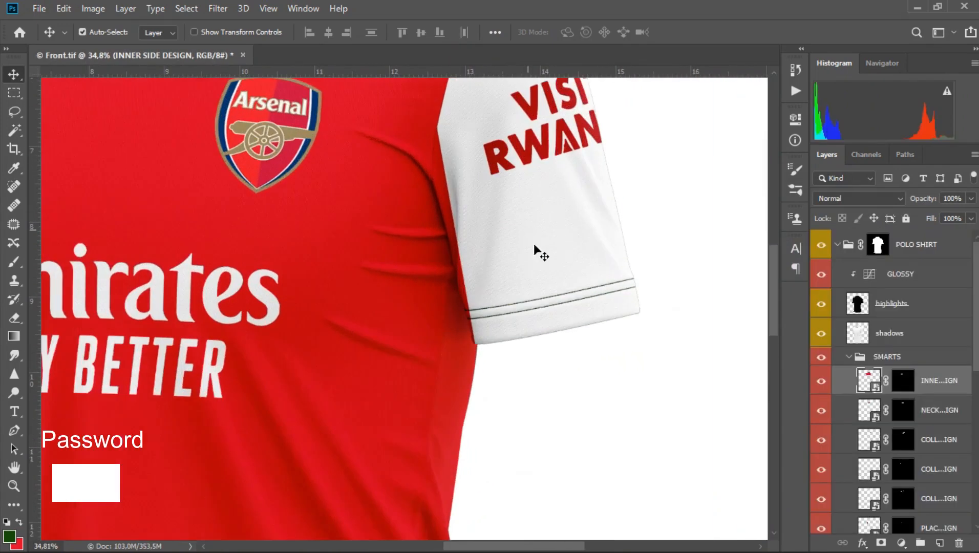
pyautogui.scroll(1, 533, 243)
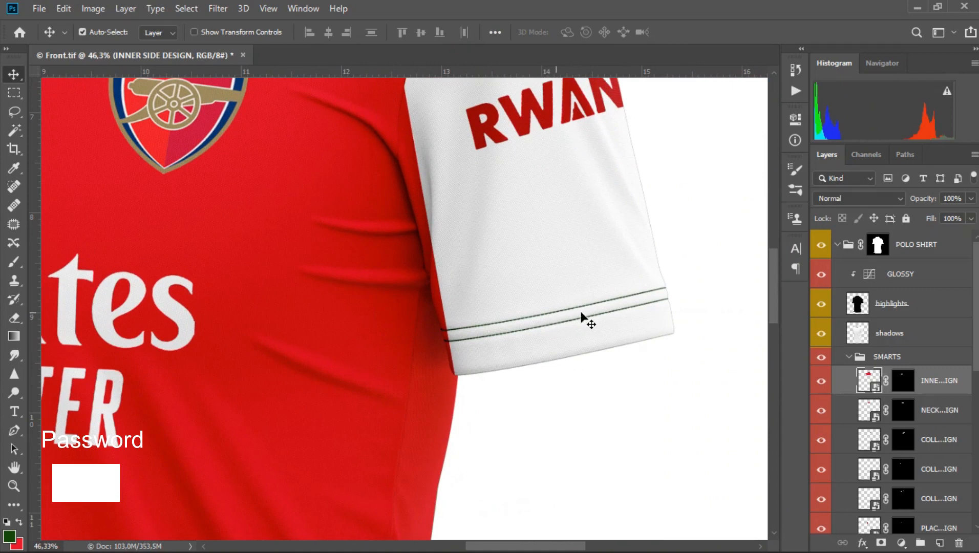
pyautogui.scroll(-15, 886, 434)
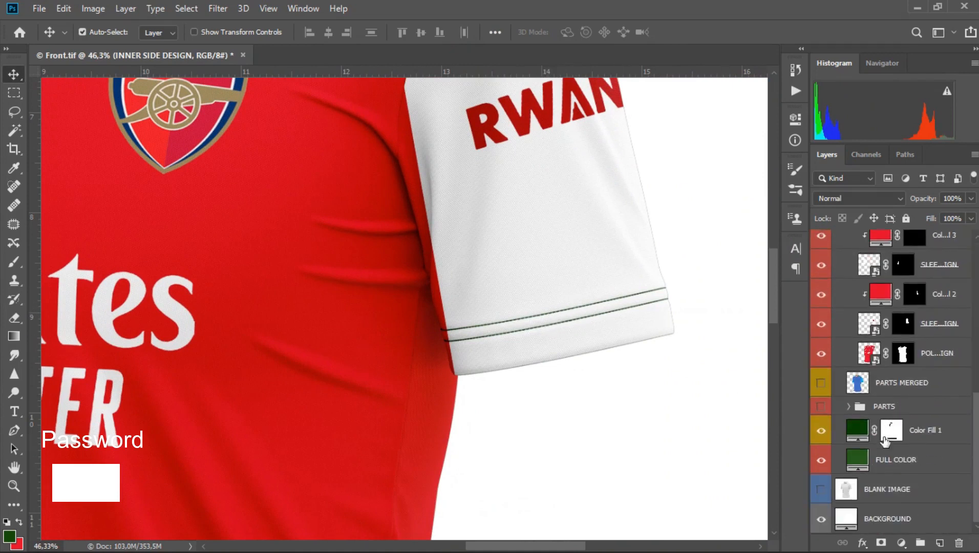
pyautogui.click(860, 461)
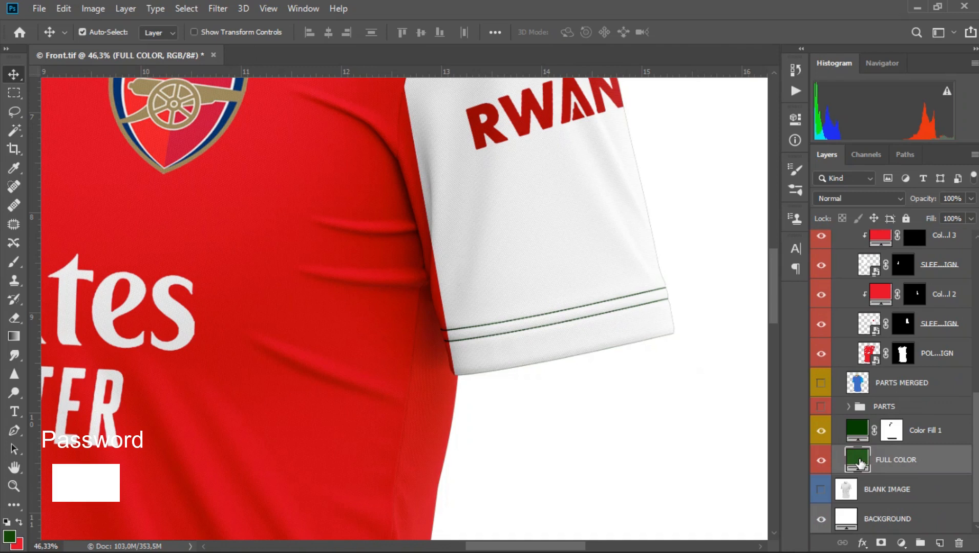
pyautogui.doubleClick(862, 431)
pyautogui.moveTo(666, 266); pyautogui.dragTo(597, 227)
pyautogui.click(512, 271)
pyautogui.moveTo(681, 259); pyautogui.dragTo(584, 222)
pyautogui.moveTo(656, 249); pyautogui.dragTo(578, 214)
pyautogui.click(928, 229)
pyautogui.press('v')
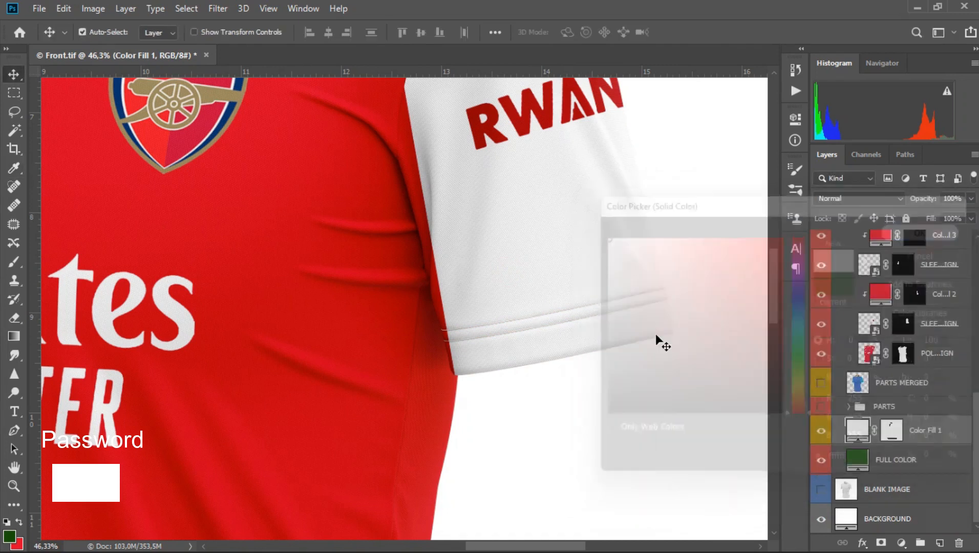
# Step: Set the FULL COLOR fill layer, which colours the placket stitching and buttons, to the red background colour
pyautogui.scroll(-5, 527, 339)
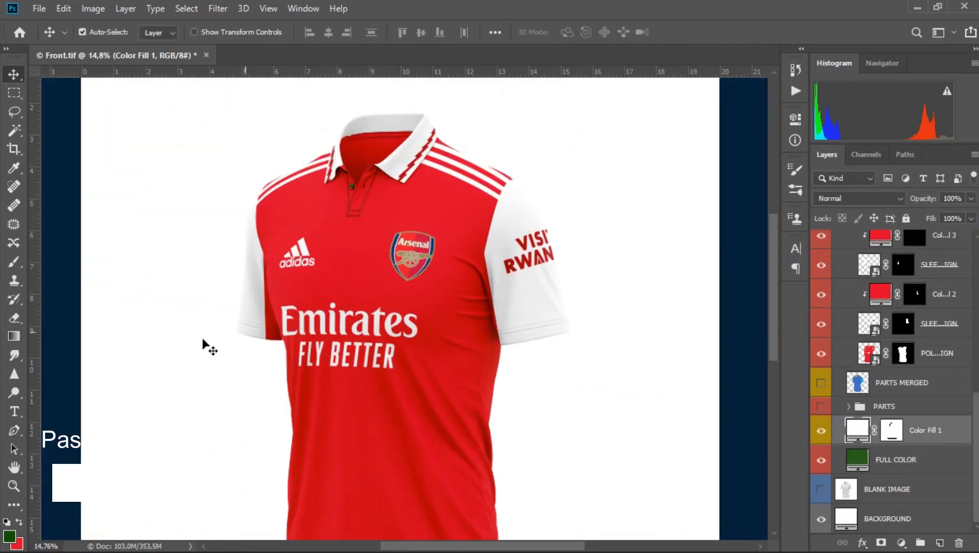
pyautogui.scroll(5, 221, 343)
pyautogui.scroll(-2, 322, 353)
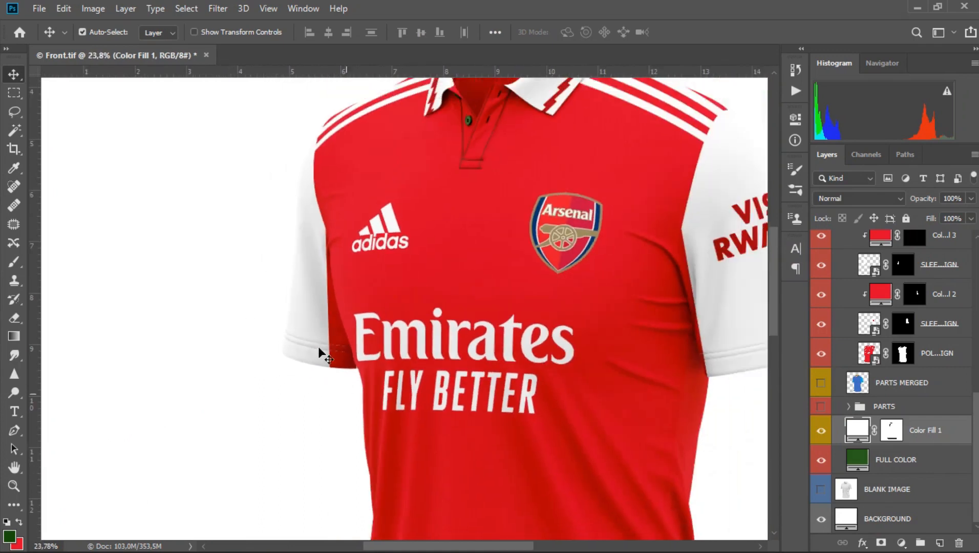
pyautogui.scroll(4, 466, 168)
pyautogui.scroll(1, 463, 163)
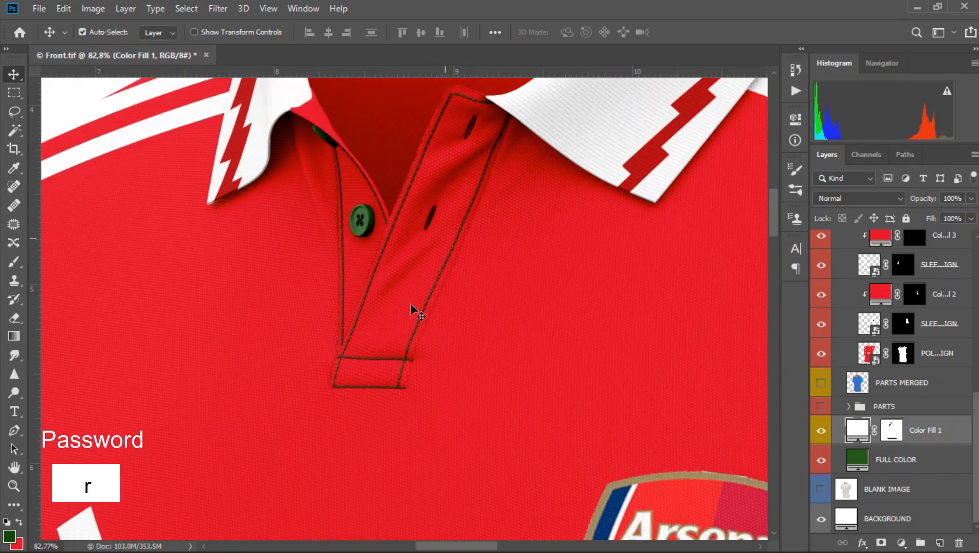
pyautogui.click(869, 468)
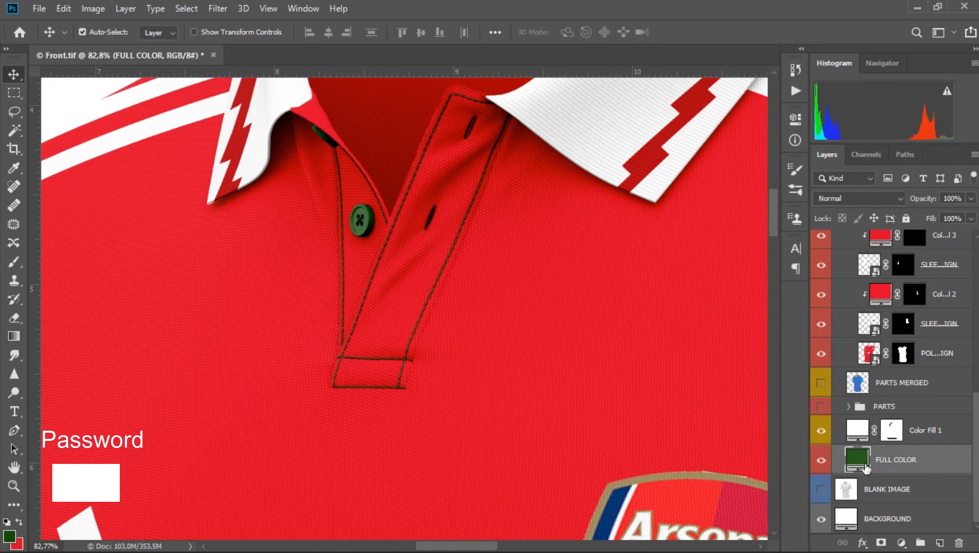
pyautogui.doubleClick(859, 459)
pyautogui.moveTo(684, 343); pyautogui.dragTo(668, 312)
pyautogui.click(515, 257)
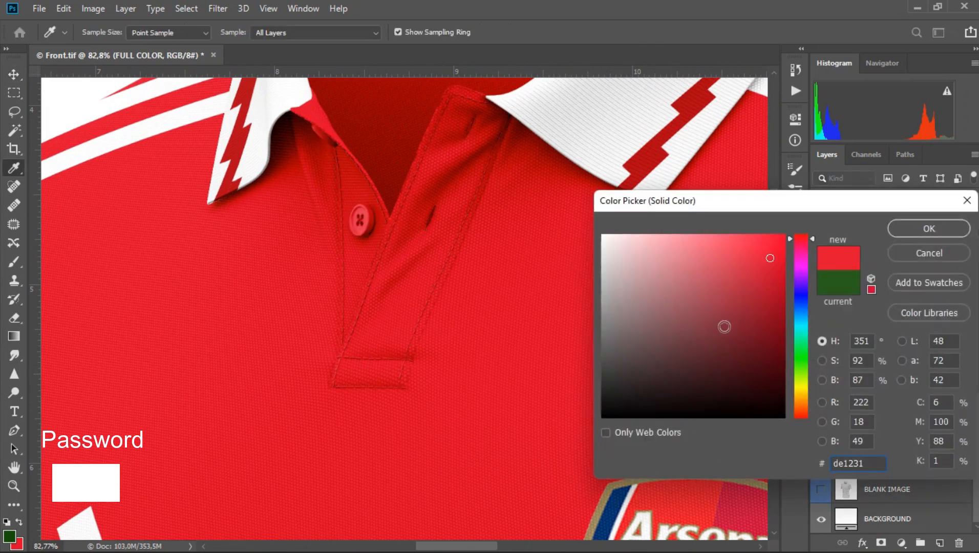
pyautogui.moveTo(768, 261); pyautogui.dragTo(776, 247)
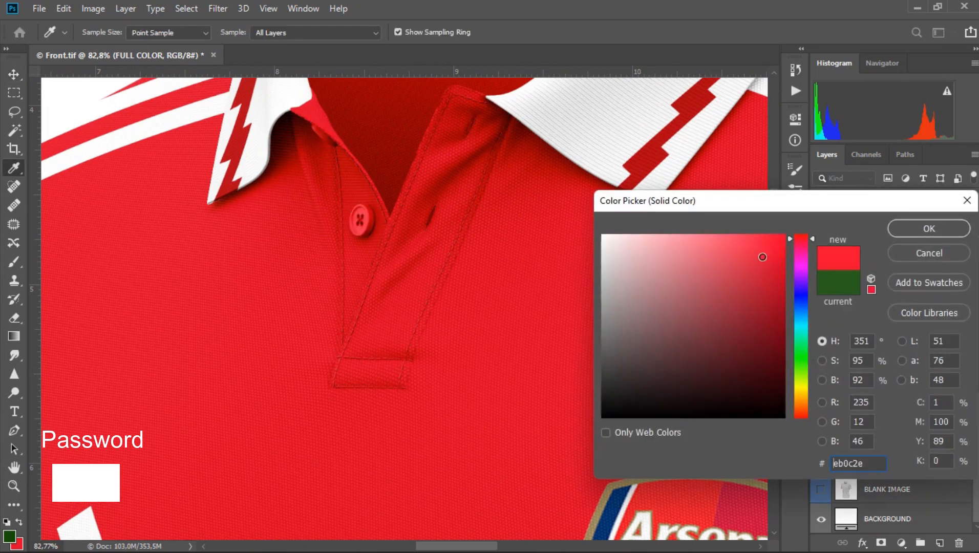
pyautogui.click(18, 544)
pyautogui.moveTo(877, 464); pyautogui.dragTo(814, 457)
pyautogui.click(922, 232)
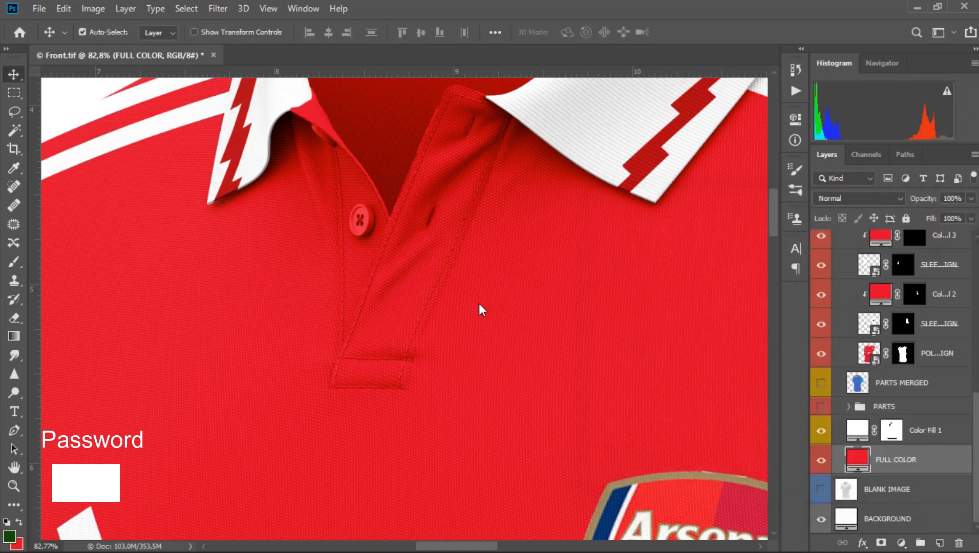
# Step: Switch to File Explorer and open Back.tif from the Mock up folder in Adobe Photoshop CC 2019
pyautogui.scroll(-3, 463, 300)
pyautogui.scroll(-4, 467, 285)
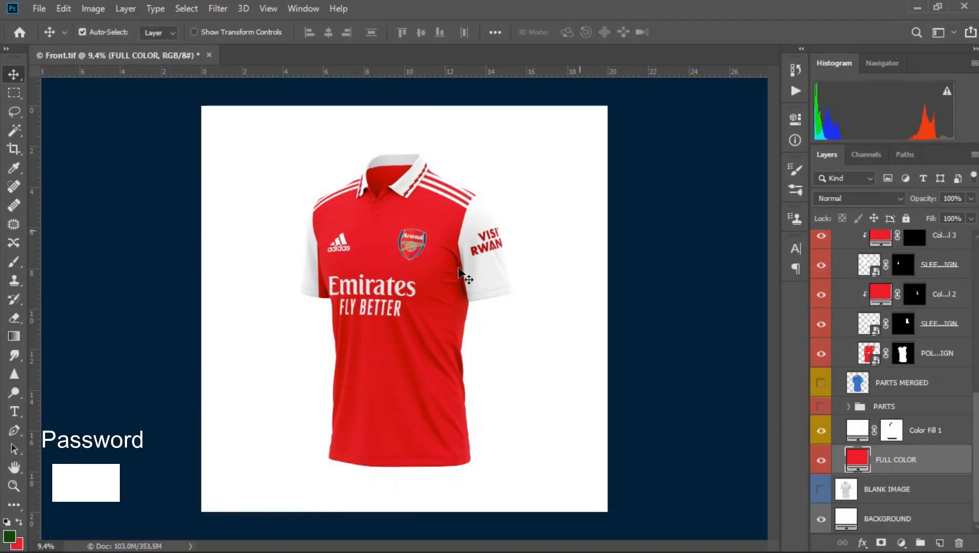
pyautogui.click(381, 545)
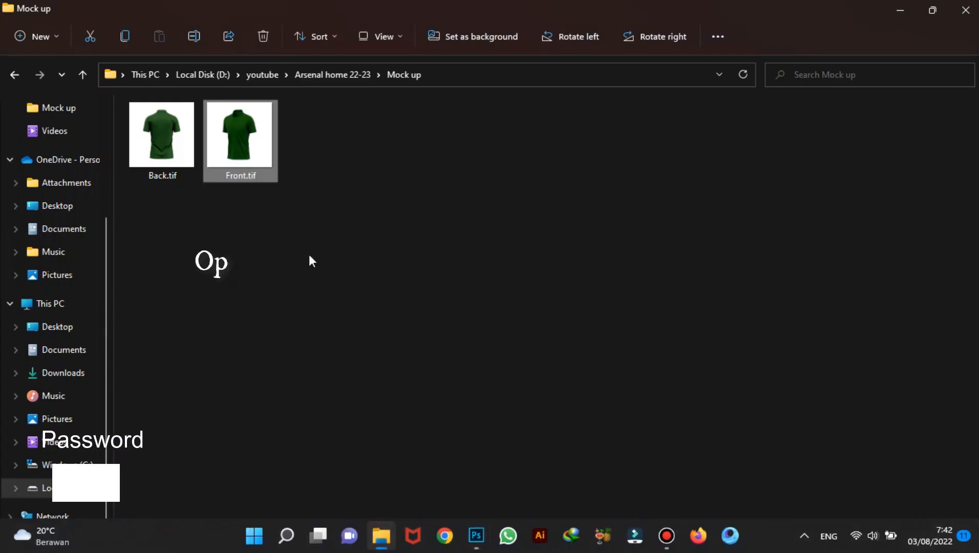
pyautogui.click(169, 143)
pyautogui.rightClick(171, 143)
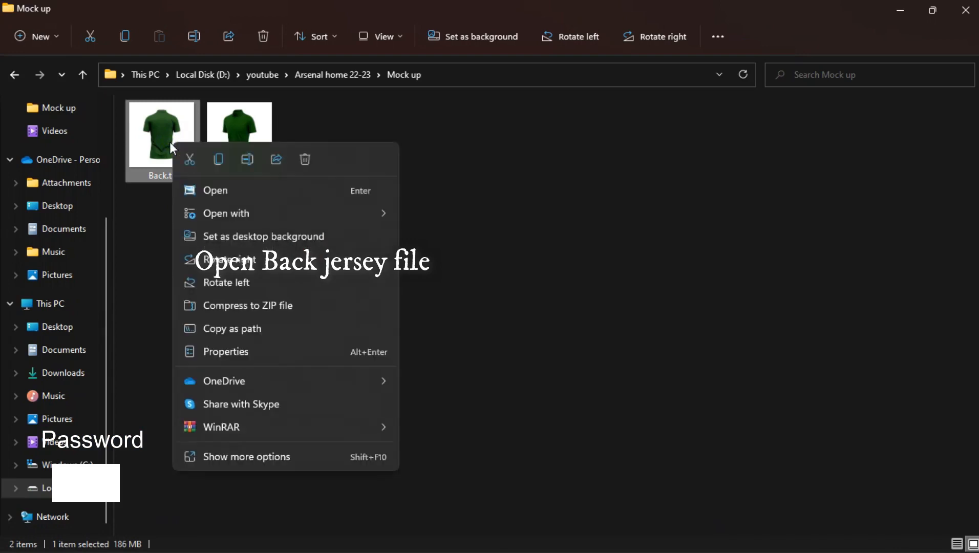
pyautogui.moveTo(251, 220)
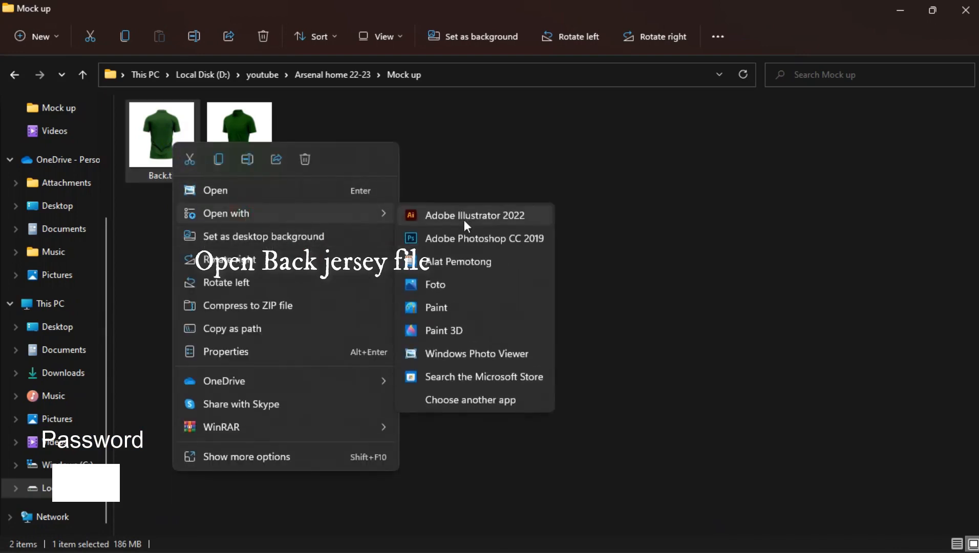
pyautogui.click(462, 234)
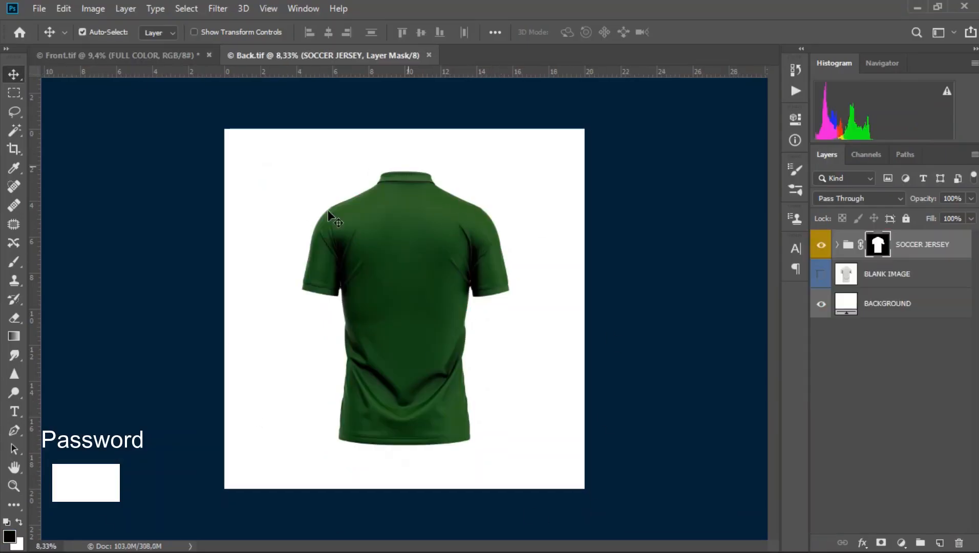
# Step: Open the BACK VIEW DESIGN smart object, set its Color Fill 1 to the red background colour and show the ARSENAL text layer
pyautogui.click(838, 247)
pyautogui.scroll(-2, 860, 339)
pyautogui.doubleClick(871, 410)
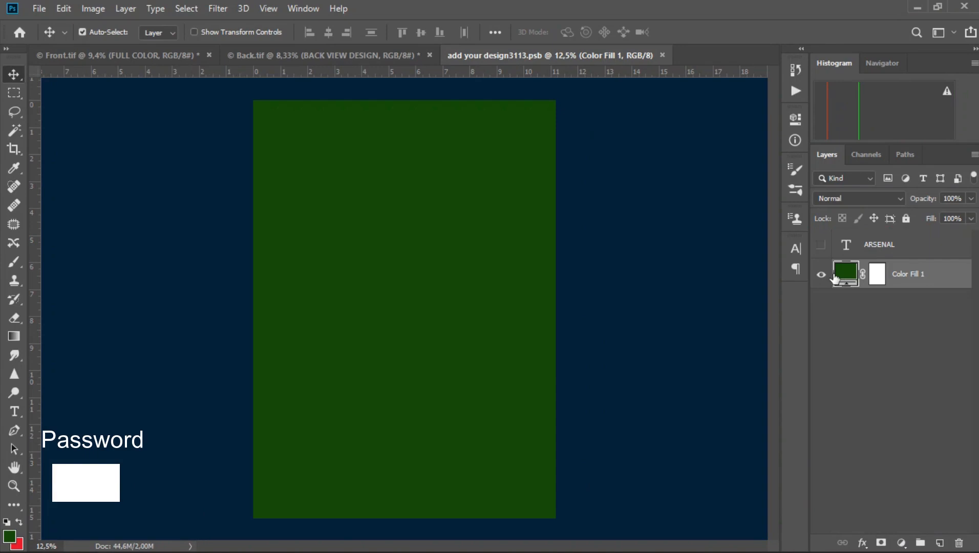
pyautogui.doubleClick(836, 275)
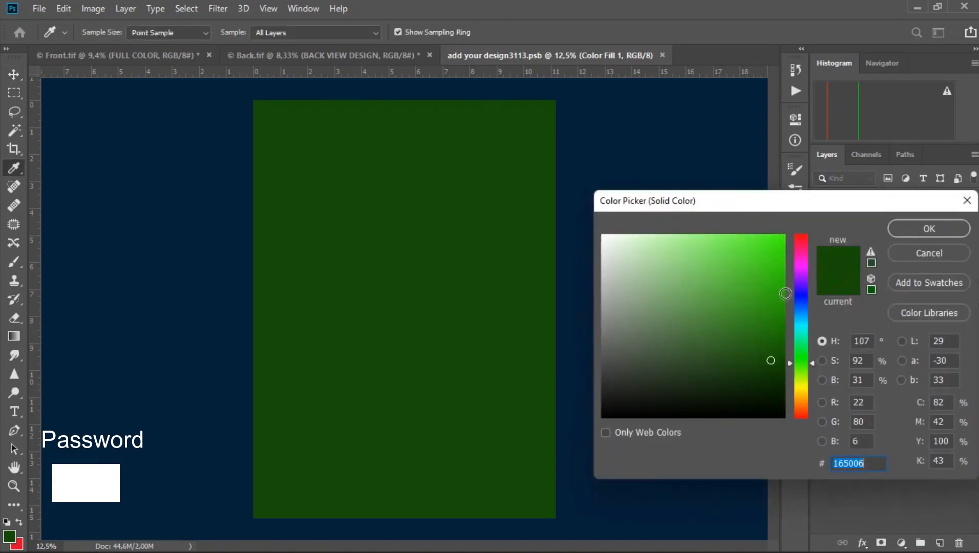
pyautogui.click(18, 541)
pyautogui.click(873, 464)
pyautogui.moveTo(847, 460); pyautogui.dragTo(812, 457)
pyautogui.click(928, 229)
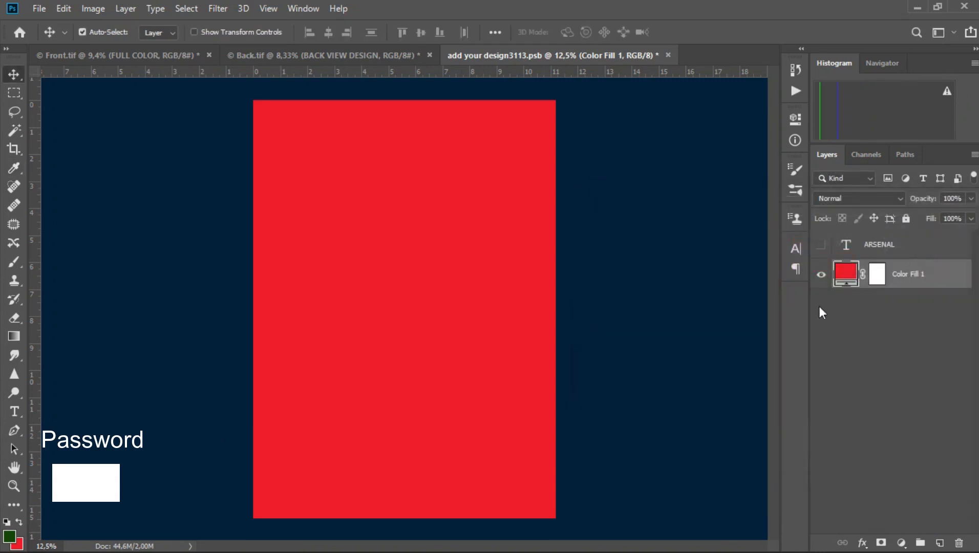
pyautogui.click(826, 247)
# Step: Change the ARSENAL text to MUSLIH TV and change it back to ARSENAL
pyautogui.doubleClick(847, 246)
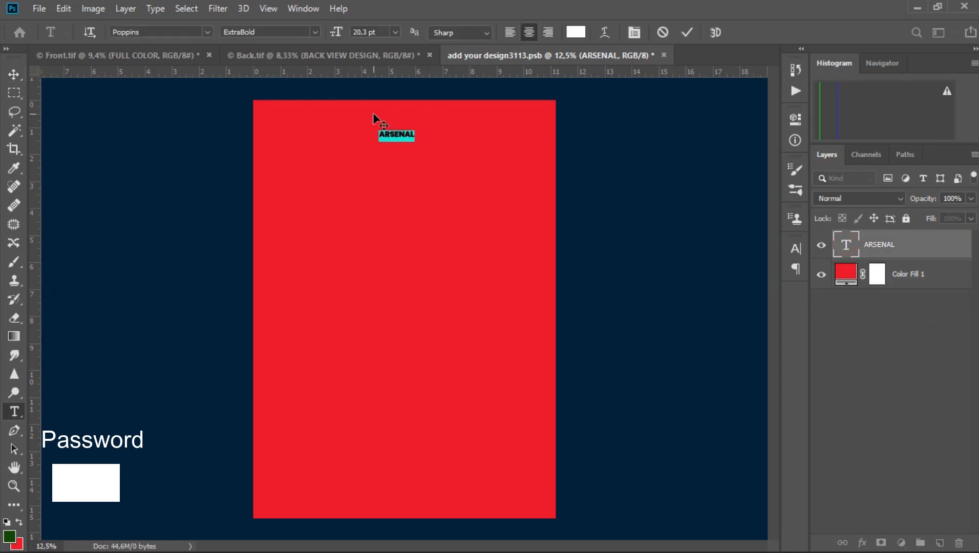
pyautogui.write('MUS')
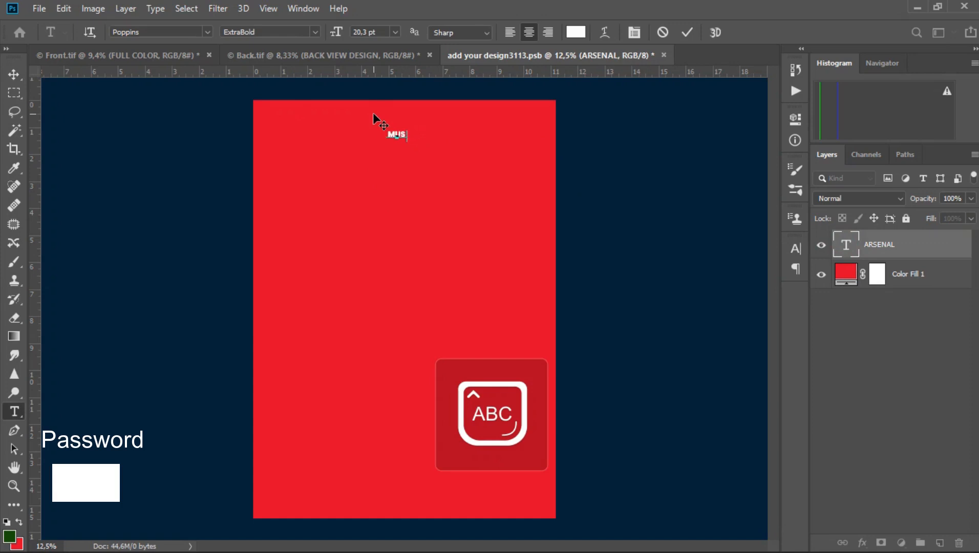
pyautogui.write('LIH TV')
pyautogui.click(689, 33)
pyautogui.press('v')
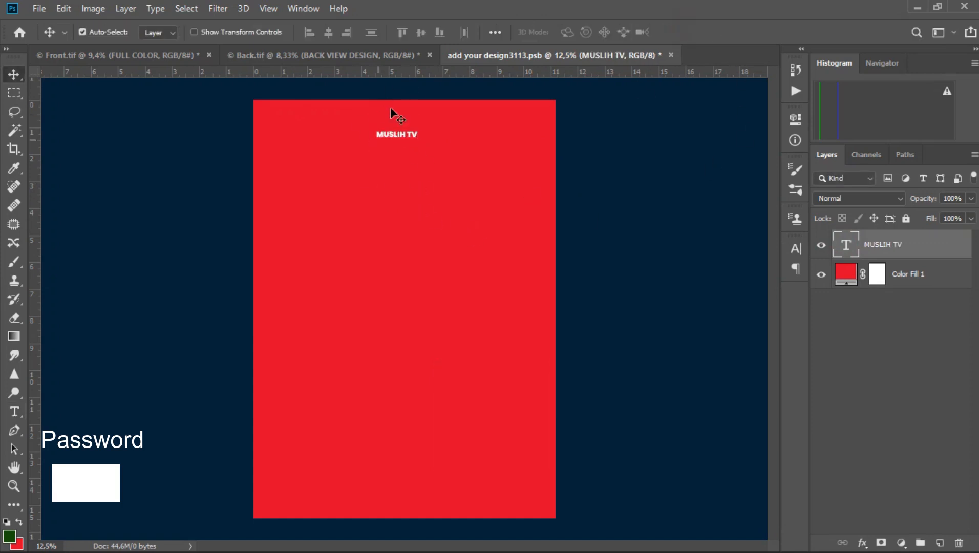
pyautogui.doubleClick(850, 246)
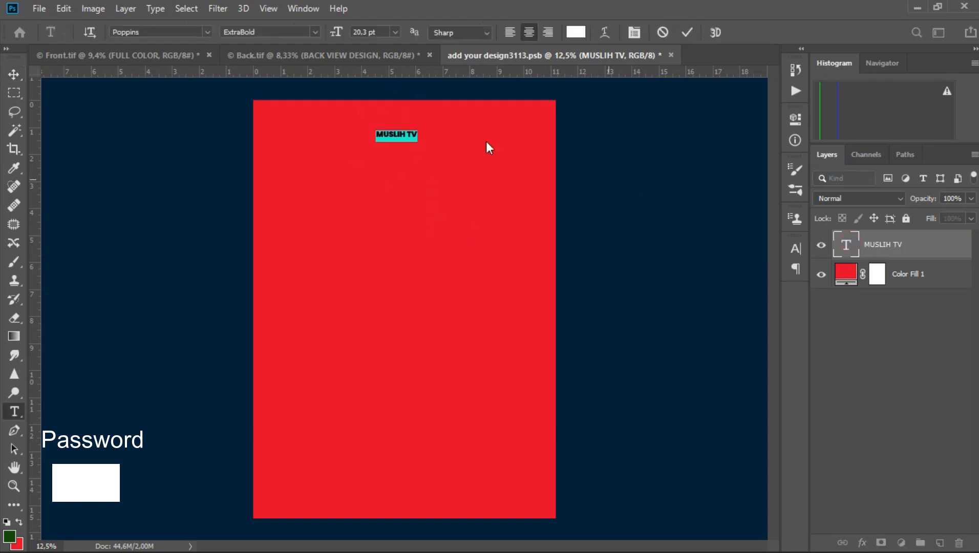
pyautogui.write('APS')
pyautogui.click(687, 32)
# Step: Save the back design add your design3113.psb and inspect the updated shirt in Back.tif
pyautogui.click(35, 8)
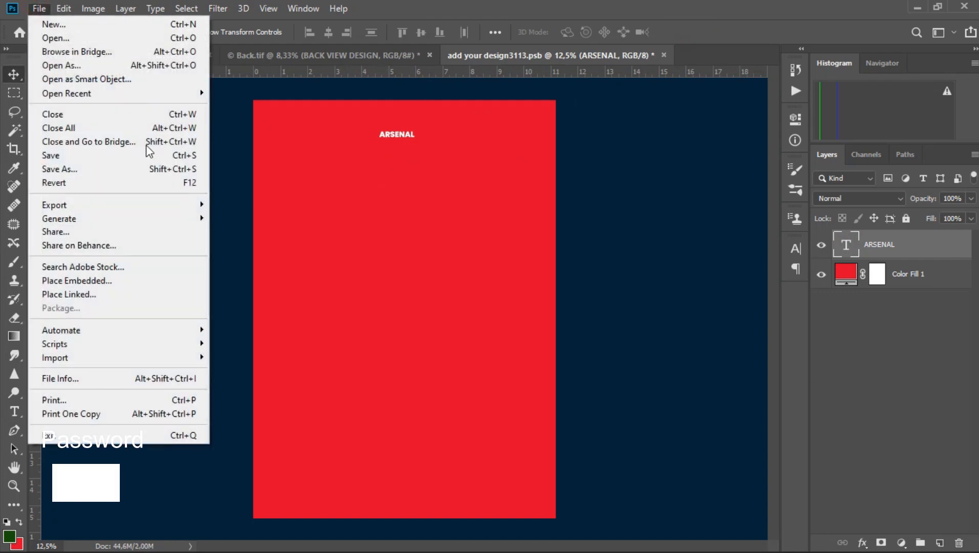
pyautogui.click(99, 160)
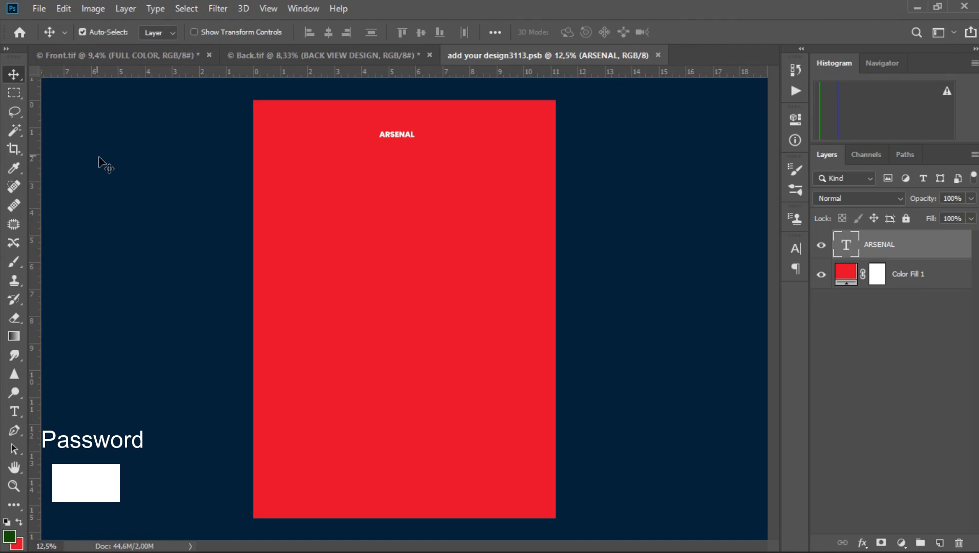
pyautogui.click(372, 60)
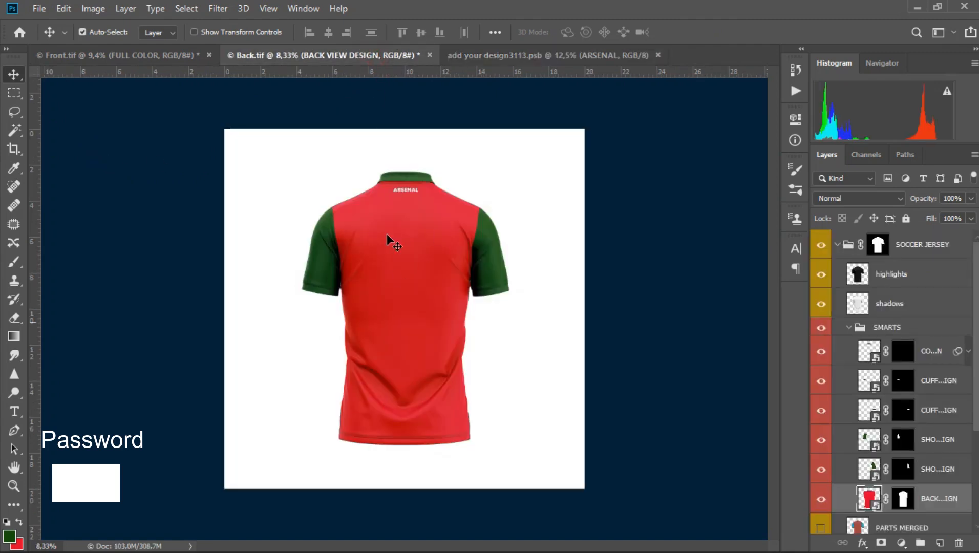
pyautogui.scroll(2, 405, 267)
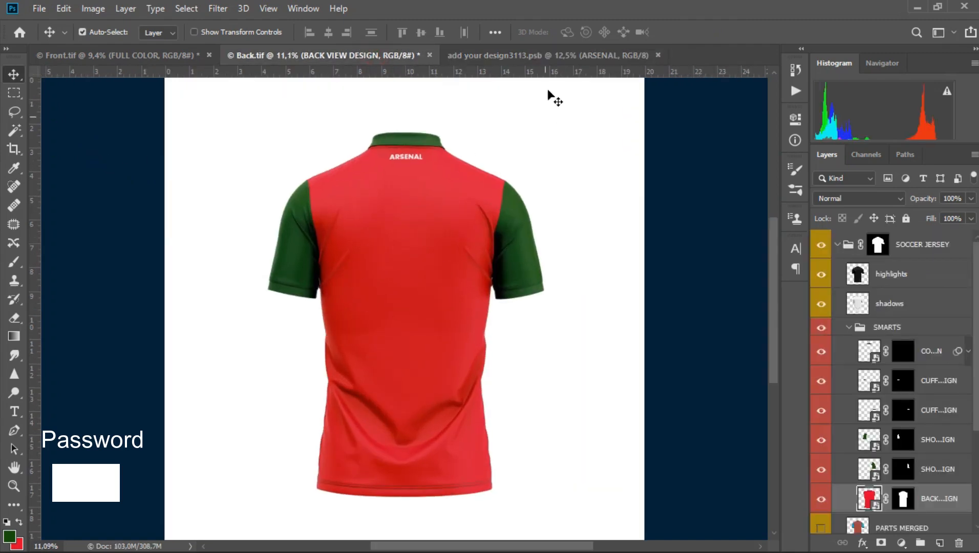
# Step: Close add your design3113.psb and open the SHORT SLEEVE DESIGN smart object for the right-hand sleeve in Back.tif
pyautogui.click(555, 62)
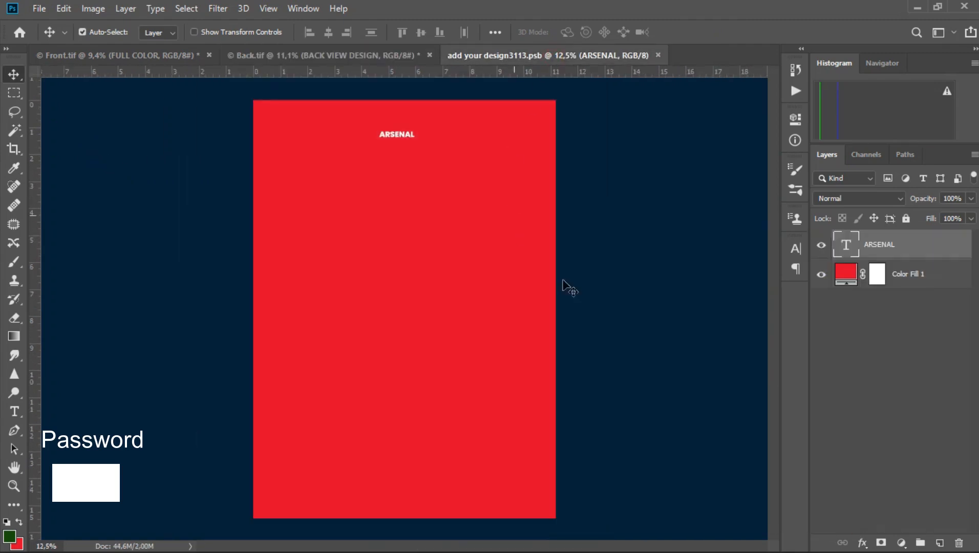
pyautogui.click(657, 55)
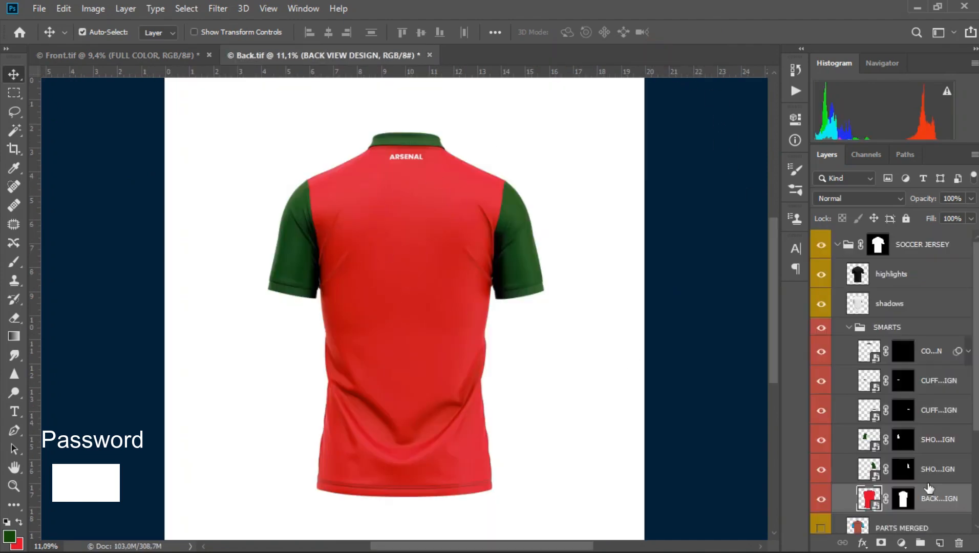
pyautogui.click(869, 469)
pyautogui.doubleClick(867, 468)
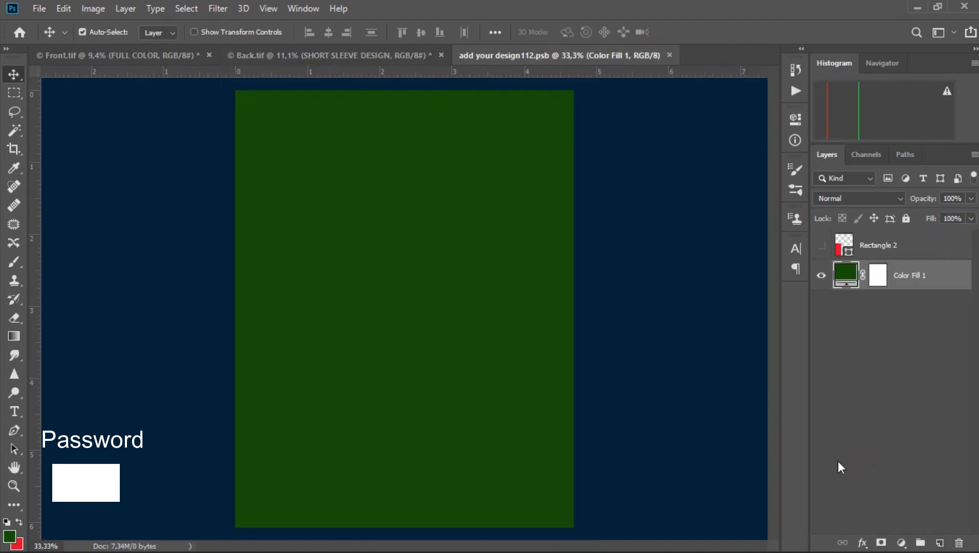
# Step: Set Color Fill 1 in the right-hand sleeve design to the red background colour
pyautogui.doubleClick(843, 282)
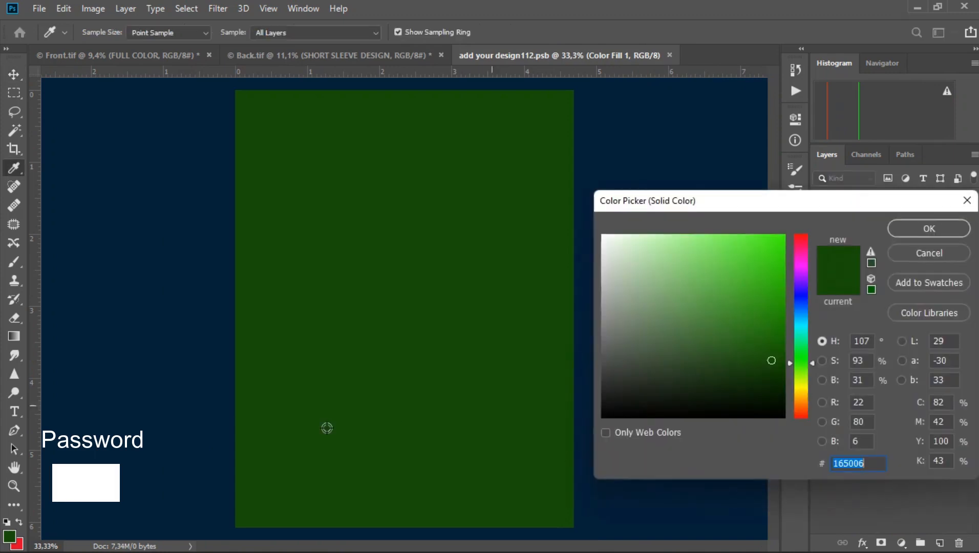
pyautogui.click(19, 544)
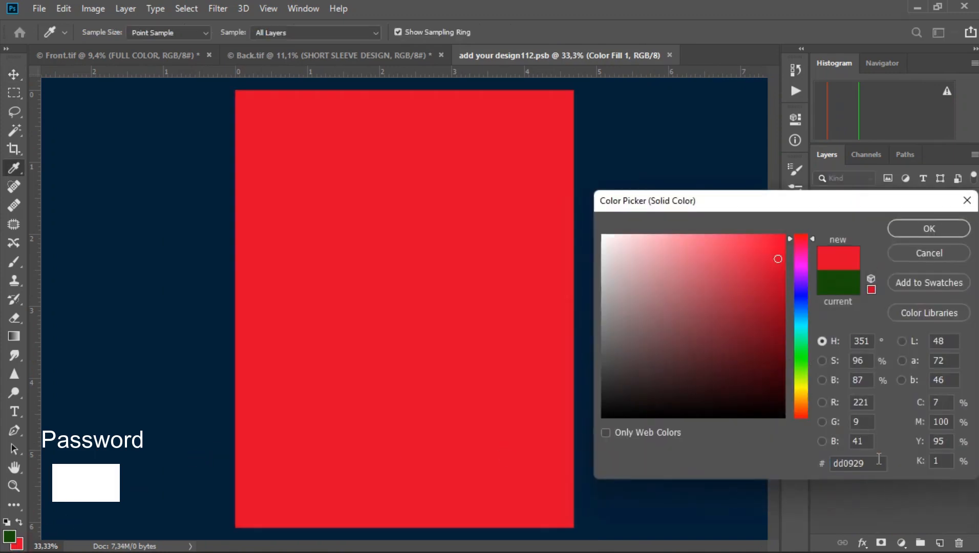
pyautogui.click(929, 228)
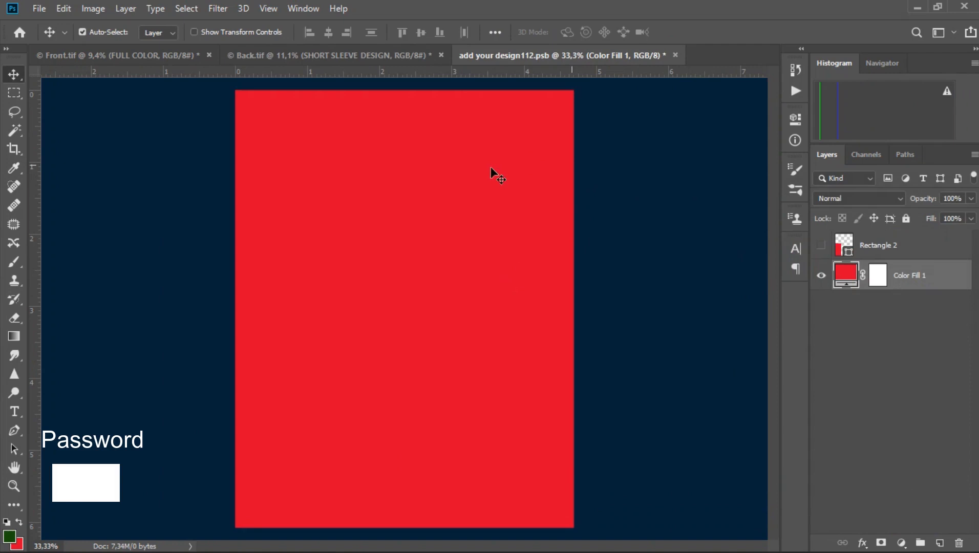
pyautogui.click(39, 9)
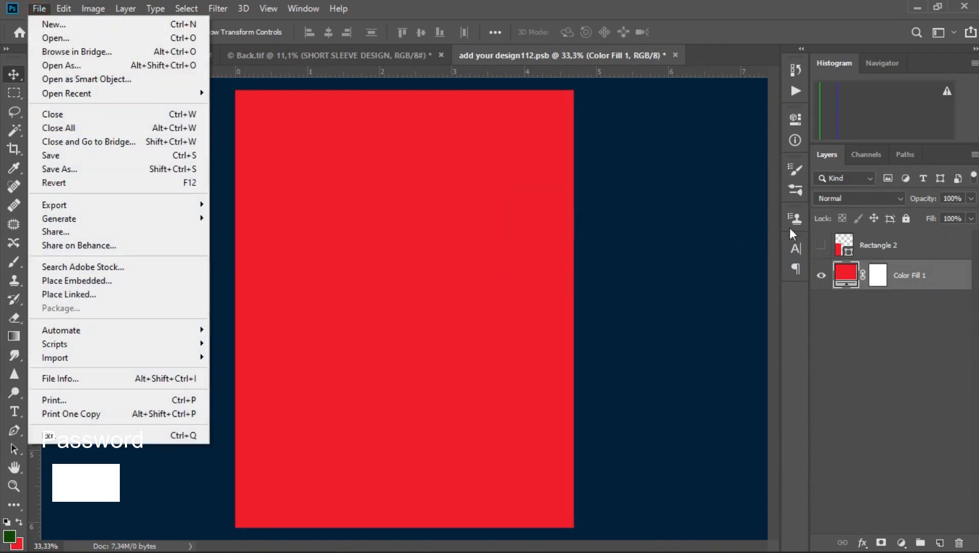
# Step: Show the Rectangle 2 layer in the right-hand sleeve design and set Color Fill 1 to white (ffffff)
pyautogui.click(907, 251)
pyautogui.click(821, 246)
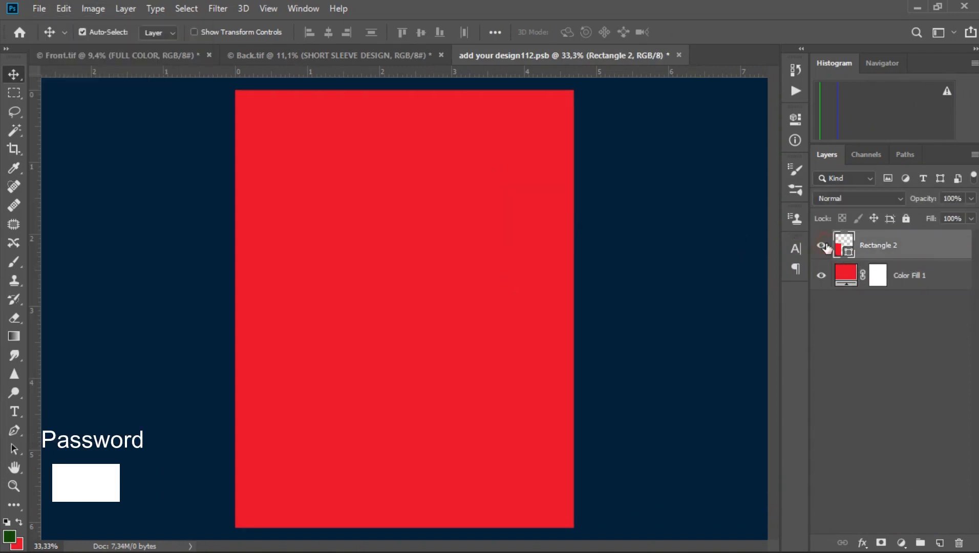
pyautogui.doubleClick(852, 275)
pyautogui.moveTo(786, 294); pyautogui.dragTo(604, 235)
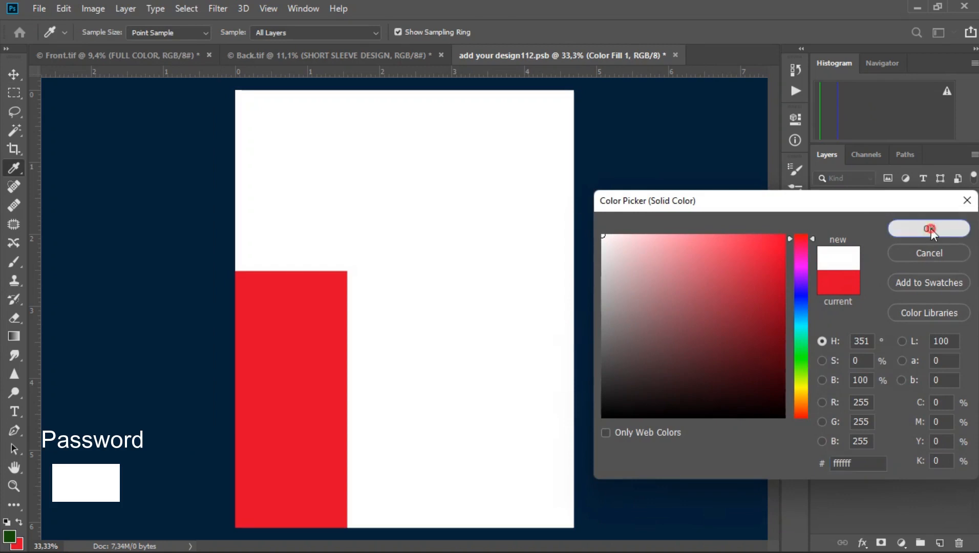
pyautogui.click(929, 228)
# Step: Save and close the right-hand sleeve design, add your design112.psb
pyautogui.click(40, 9)
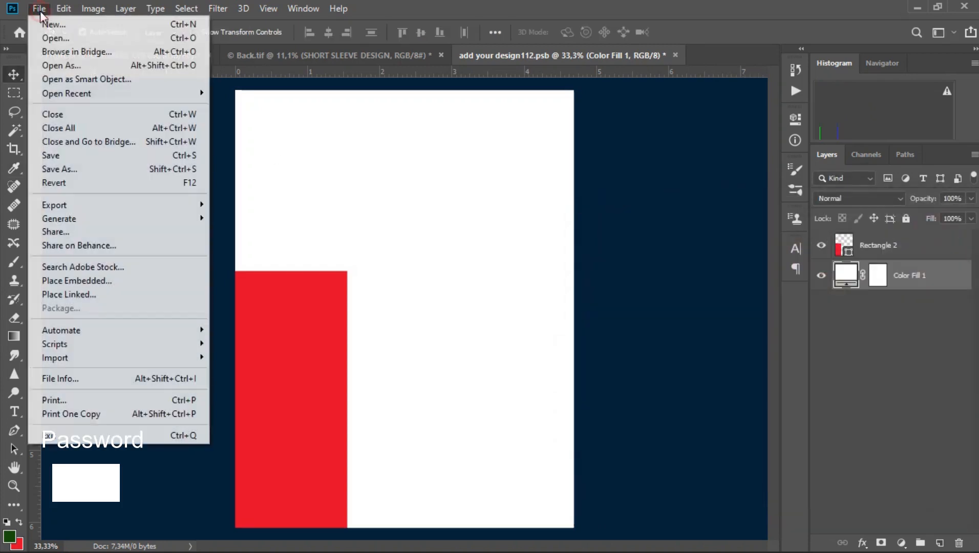
pyautogui.click(54, 154)
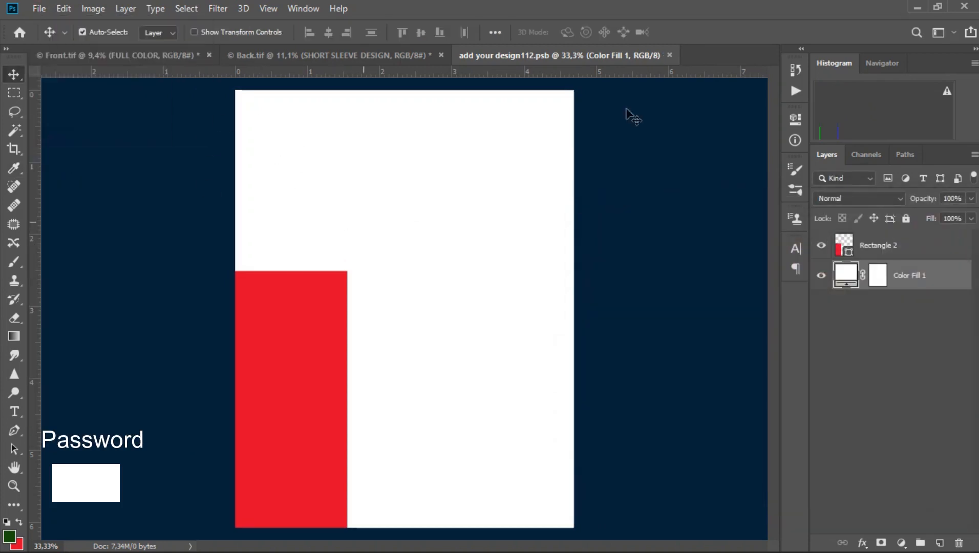
pyautogui.click(669, 54)
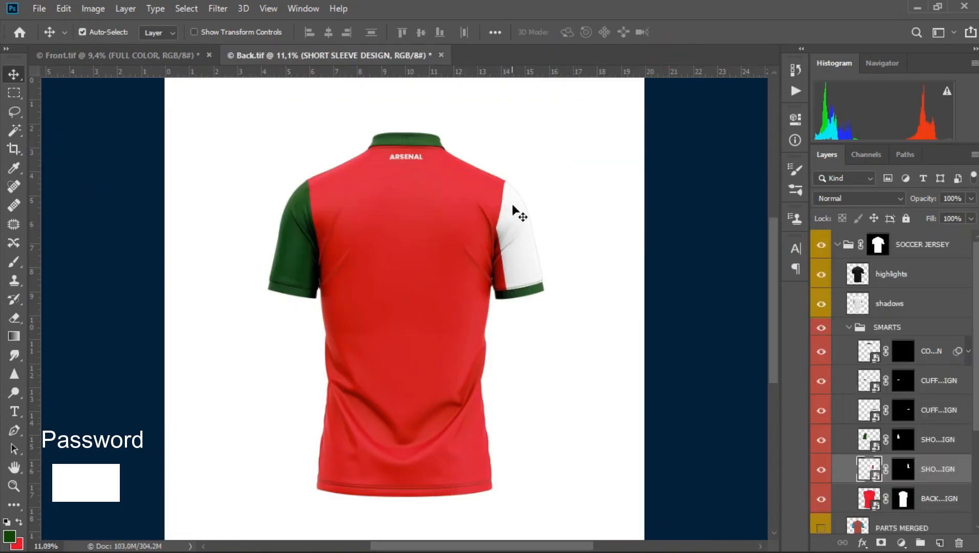
# Step: Open the SHORT SLEEVE DESIGN smart object for the left-hand sleeve and set its Color Fill 1 to white
pyautogui.doubleClick(875, 442)
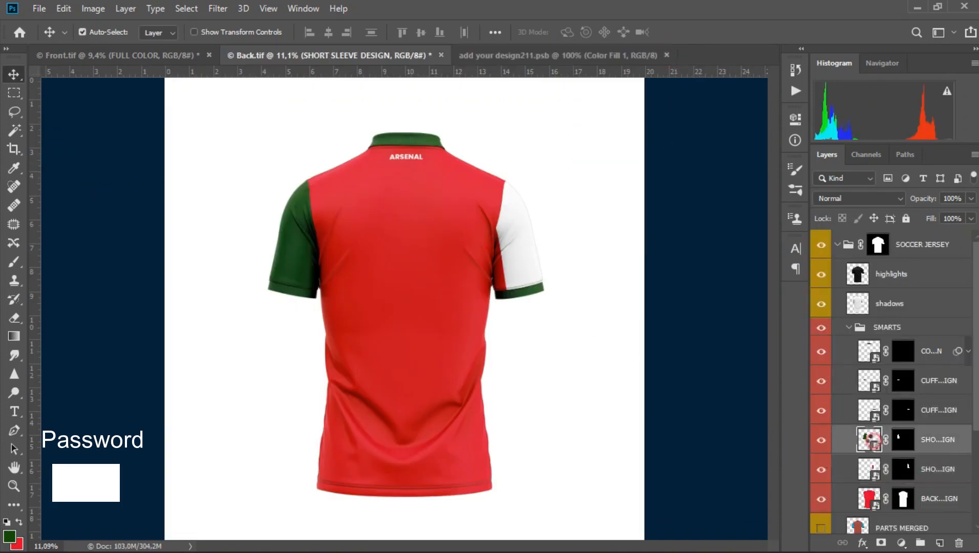
pyautogui.doubleClick(851, 332)
pyautogui.moveTo(675, 318); pyautogui.dragTo(600, 233)
pyautogui.click(888, 228)
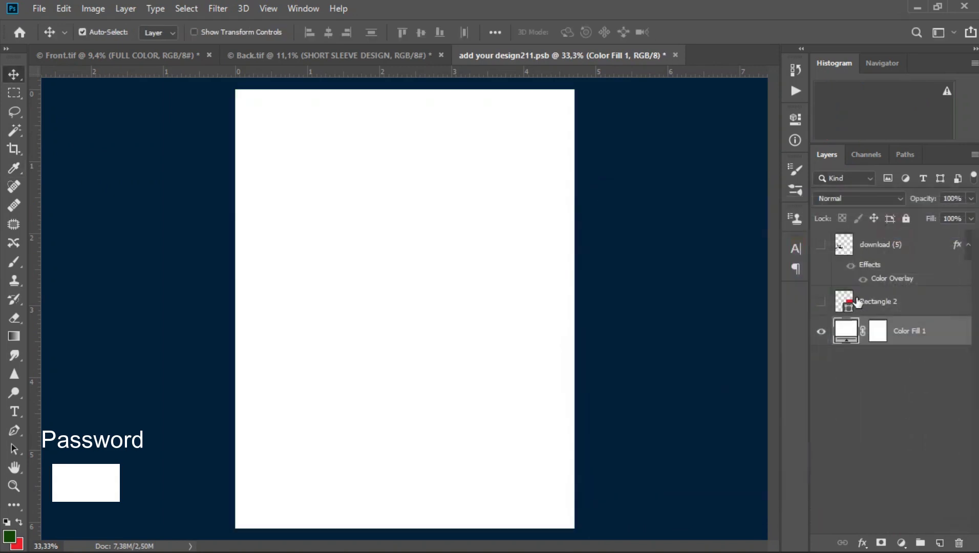
# Step: Show the Rectangle 2 and download (5) layers in the left-hand sleeve design, and save and close add your design211.psb
pyautogui.click(822, 301)
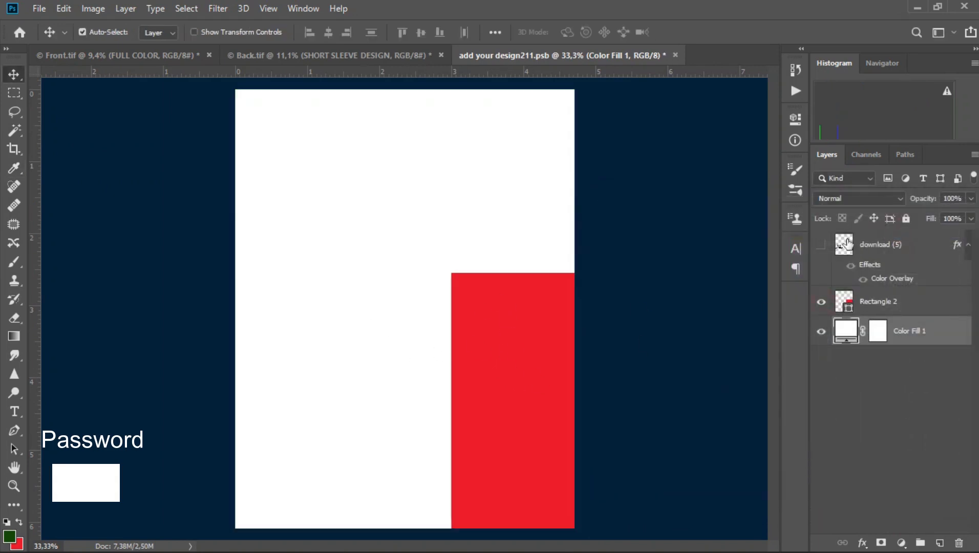
pyautogui.click(823, 246)
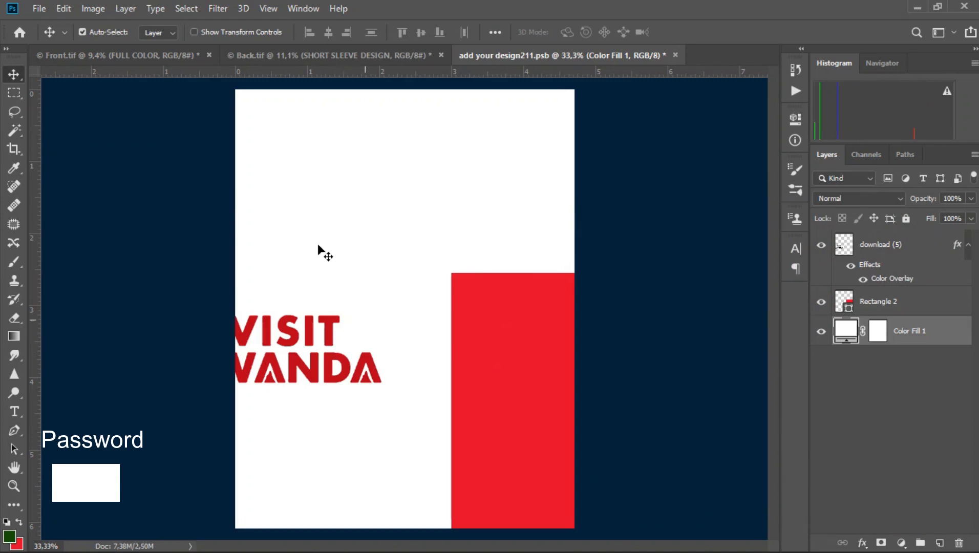
pyautogui.click(28, 6)
pyautogui.click(57, 156)
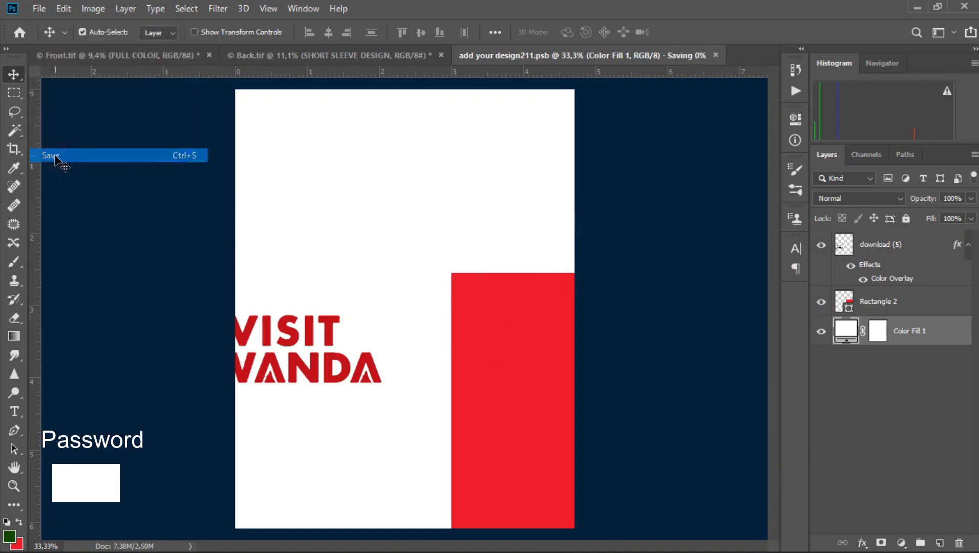
pyautogui.click(669, 55)
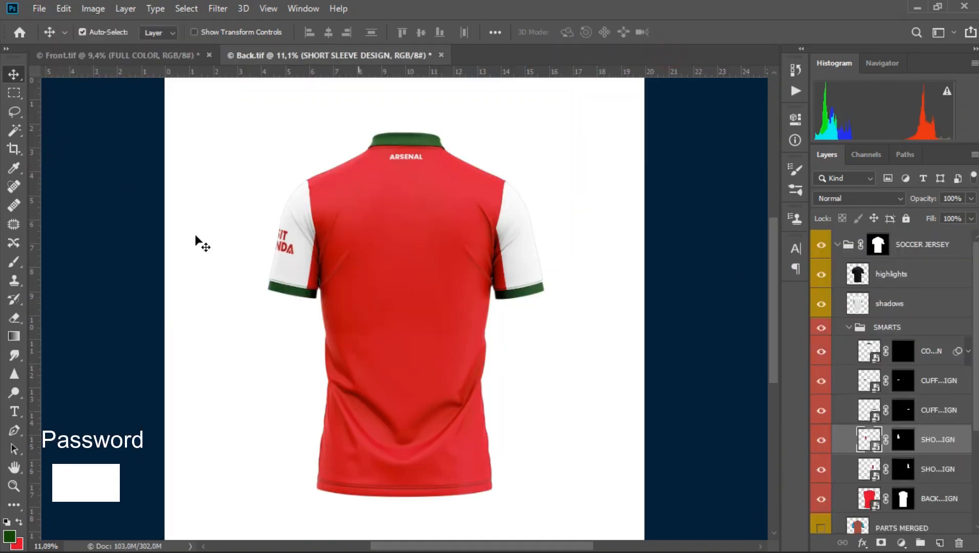
# Step: Set Color Fill 1 in the right-hand cuff's CUFFS DESIGN smart object to ffffff, and save and close add your design.psb
pyautogui.doubleClick(866, 409)
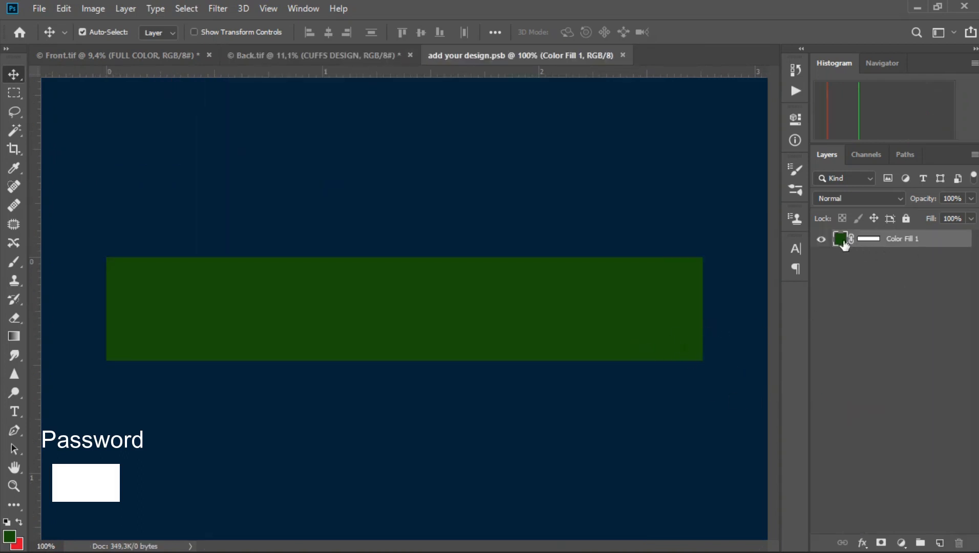
pyautogui.doubleClick(841, 240)
pyautogui.write('ffffff')
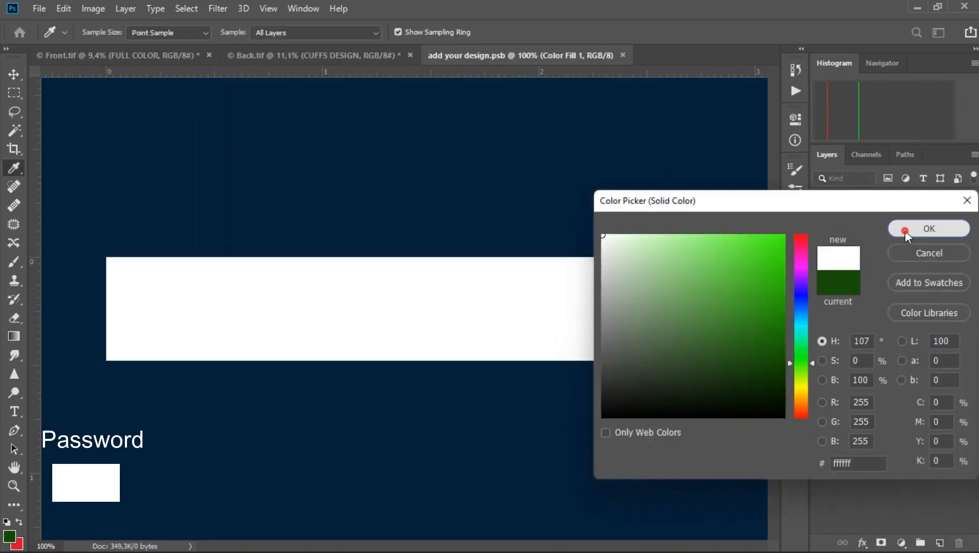
pyautogui.click(929, 227)
pyautogui.click(47, 11)
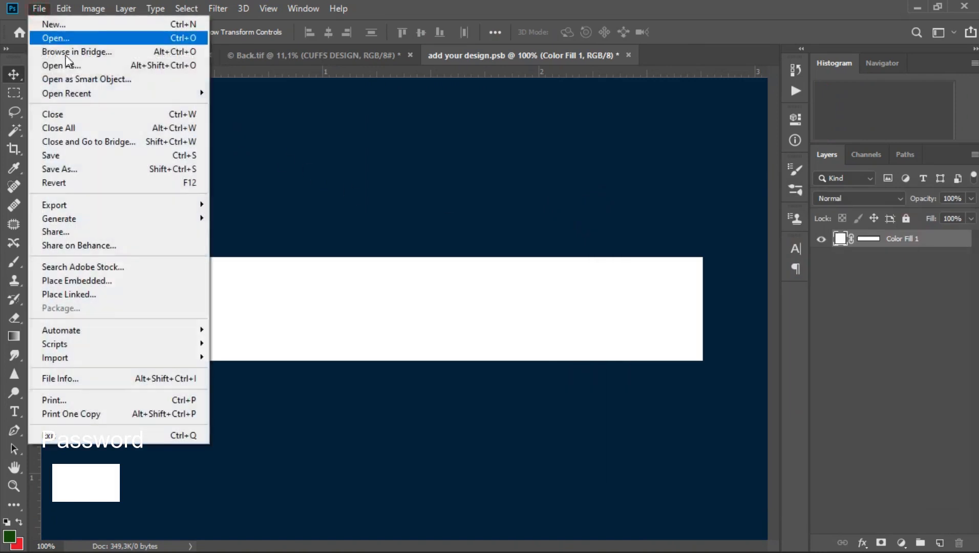
pyautogui.click(73, 152)
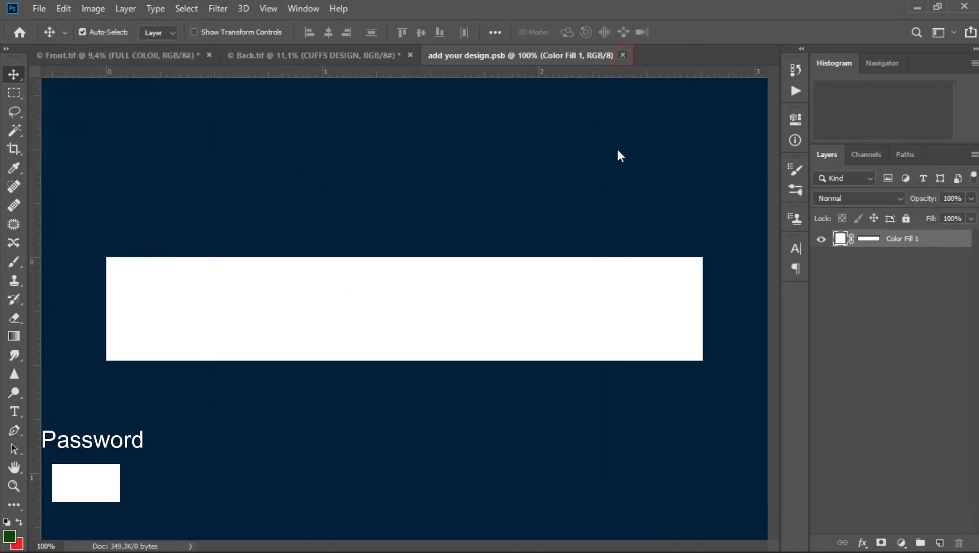
pyautogui.click(623, 55)
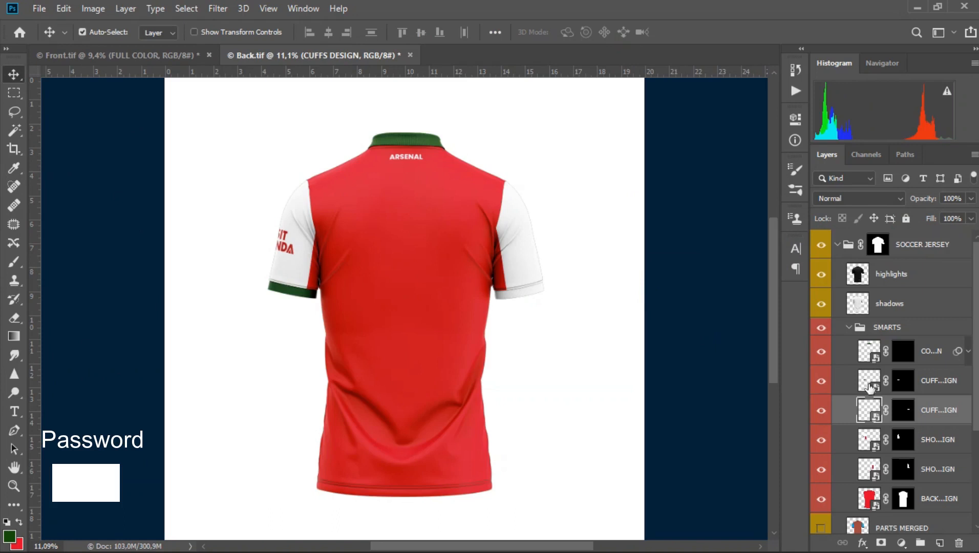
# Step: Set Color Fill 1 in the left-hand cuff's CUFFS DESIGN smart object to ffffff, and save and close add your design12.psb
pyautogui.doubleClick(869, 385)
pyautogui.doubleClick(840, 239)
pyautogui.write('ffffff')
pyautogui.click(906, 233)
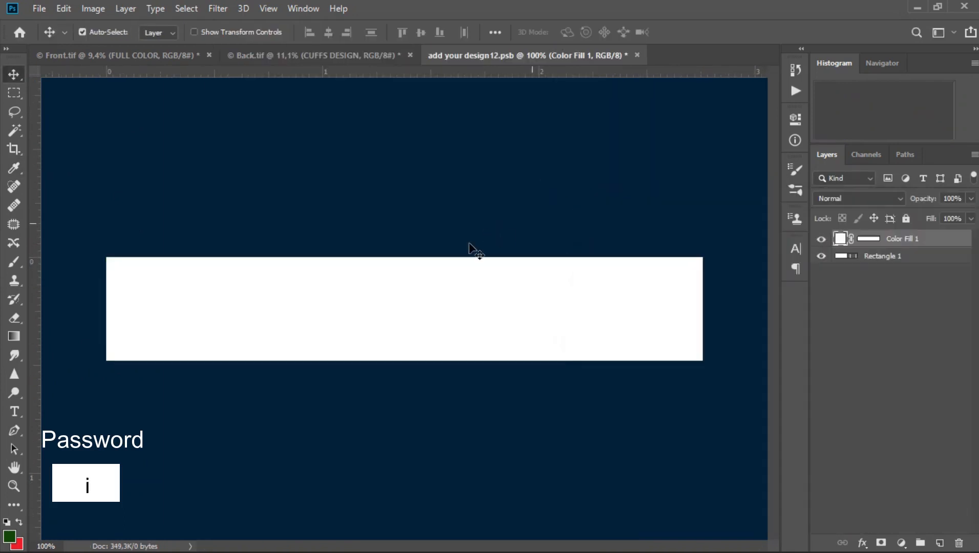
pyautogui.click(39, 8)
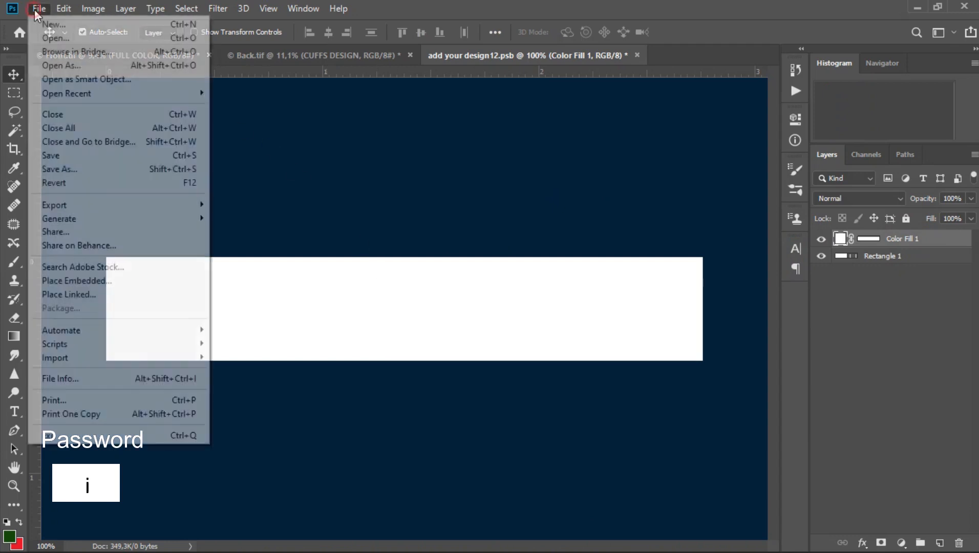
pyautogui.click(50, 160)
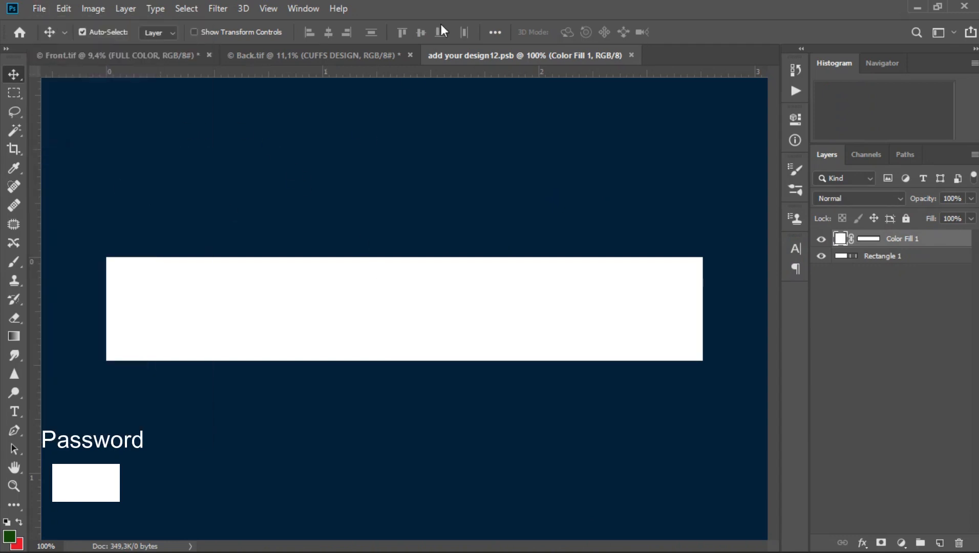
pyautogui.click(631, 54)
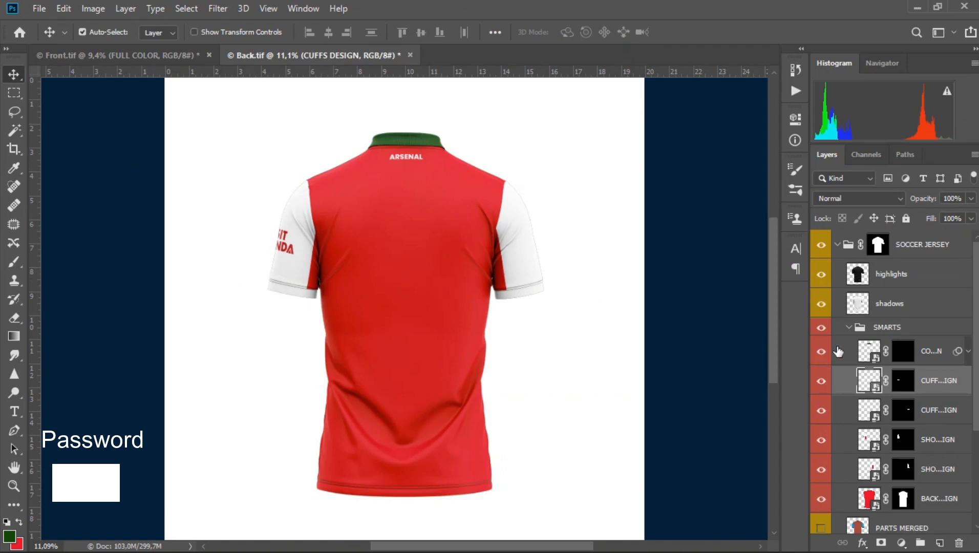
# Step: Open the COLLAR DESIGN smart object and set its Color Fill 1 to white (ffffff)
pyautogui.click(864, 358)
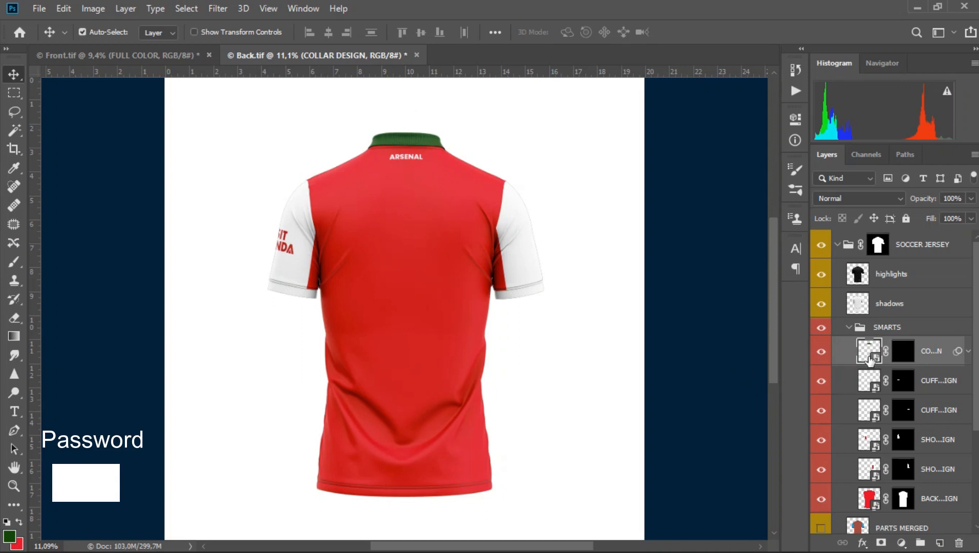
pyautogui.doubleClick(866, 351)
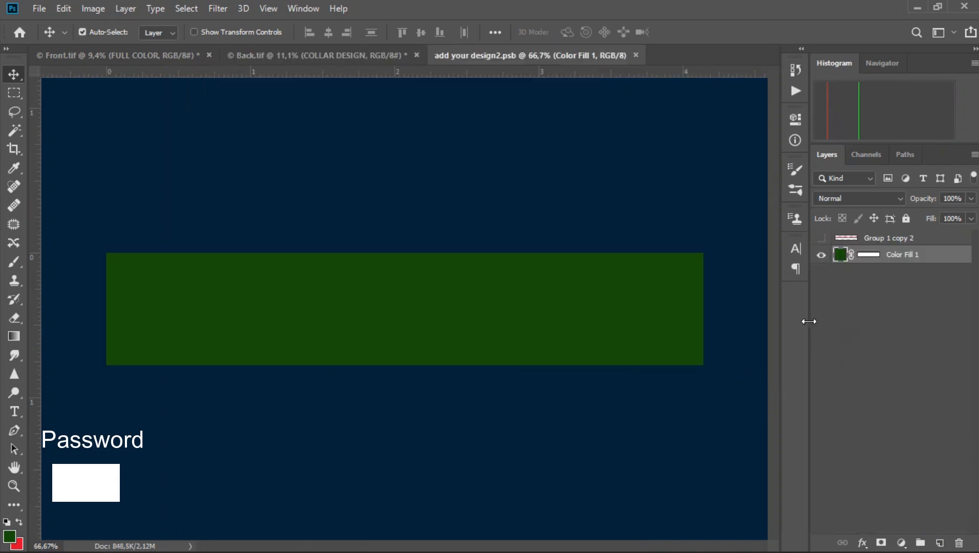
pyautogui.doubleClick(839, 255)
pyautogui.moveTo(763, 314); pyautogui.dragTo(583, 200)
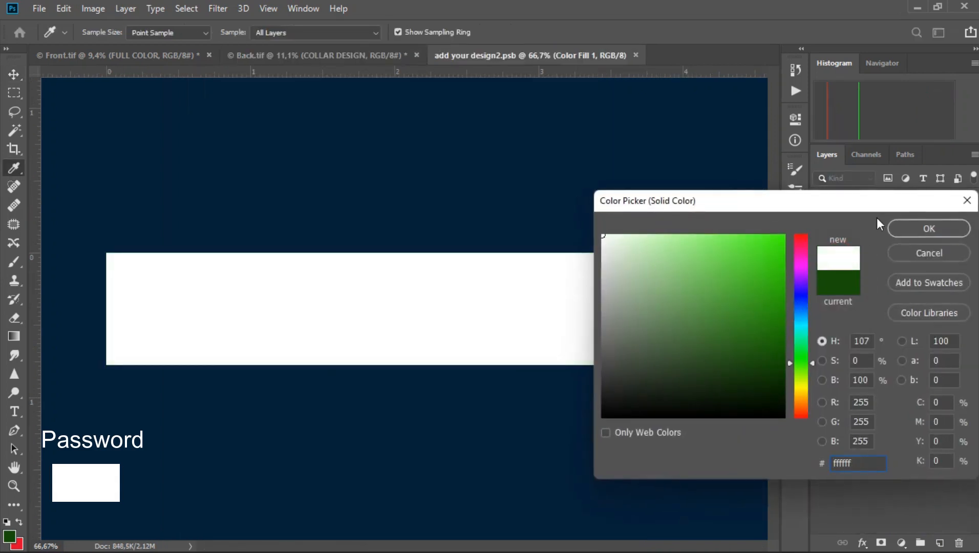
pyautogui.click(902, 229)
# Step: Show the Group 1 copy 2 pattern layer in the collar design, and save and close add your design2.psb
pyautogui.click(822, 239)
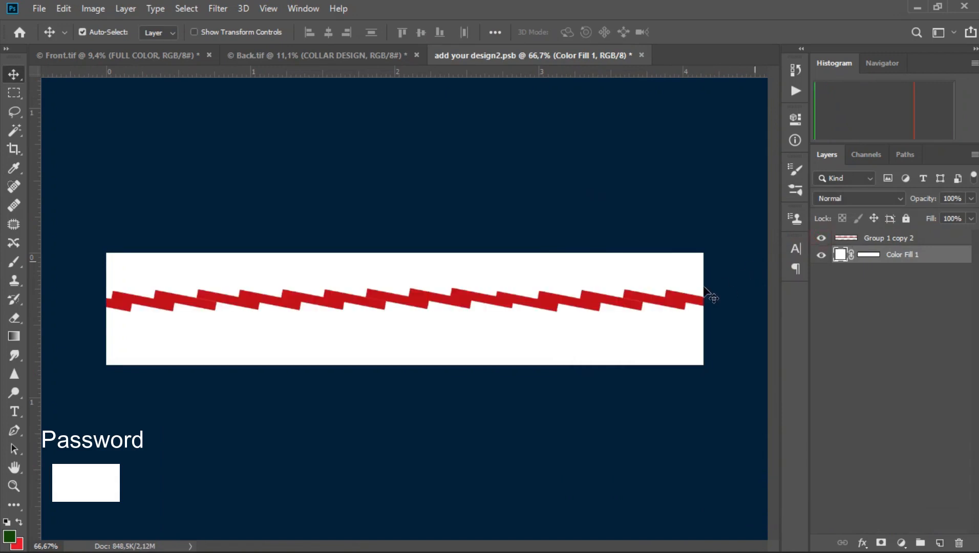
pyautogui.click(47, 11)
pyautogui.click(78, 156)
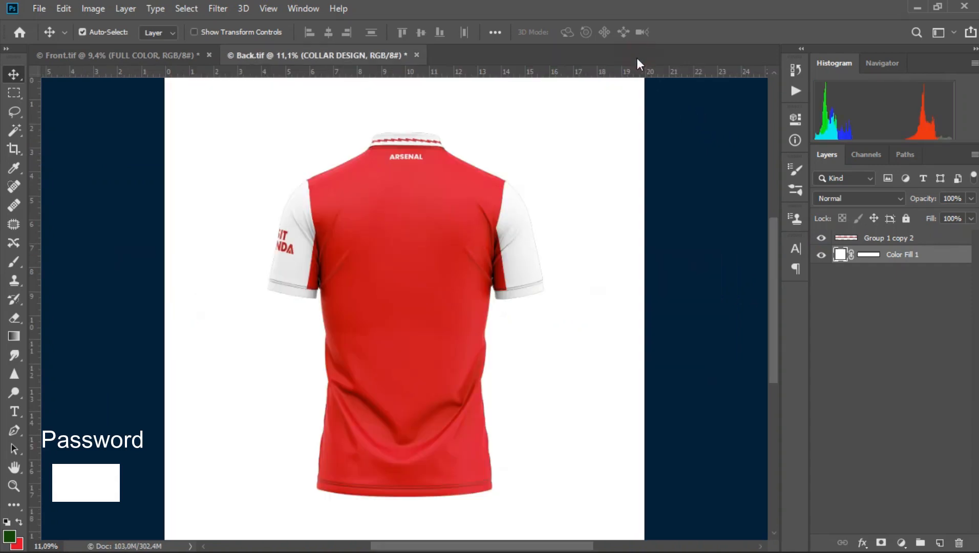
pyautogui.click(641, 56)
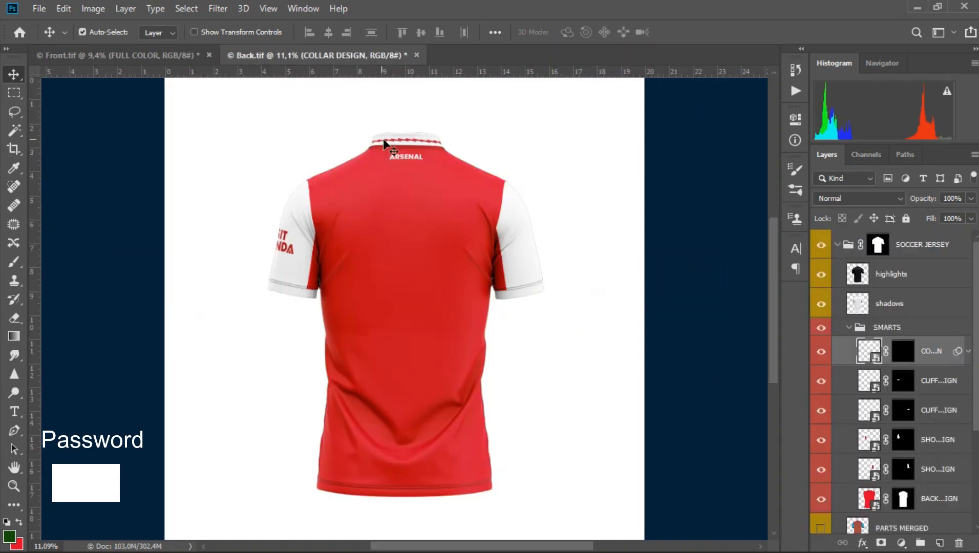
pyautogui.scroll(5, 538, 287)
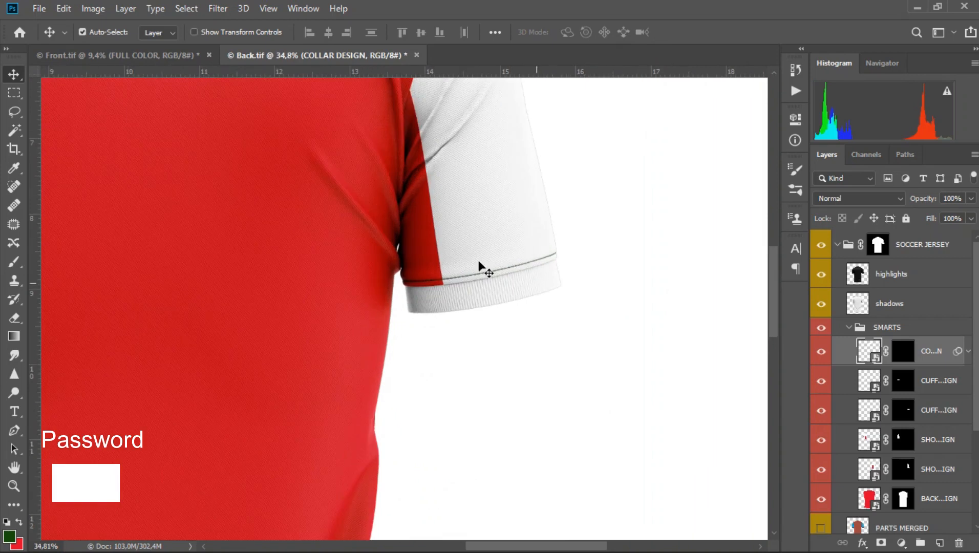
pyautogui.scroll(-5, 891, 429)
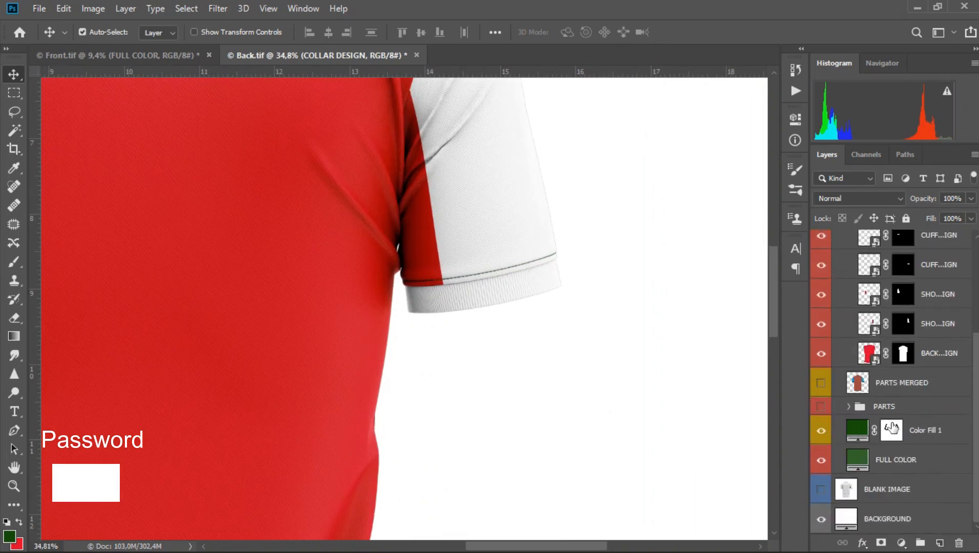
pyautogui.doubleClick(858, 431)
pyautogui.moveTo(772, 360)
pyautogui.mouseDown()
pyautogui.moveTo(652, 236)
pyautogui.moveTo(622, 235)
pyautogui.mouseUp()
pyautogui.click(967, 200)
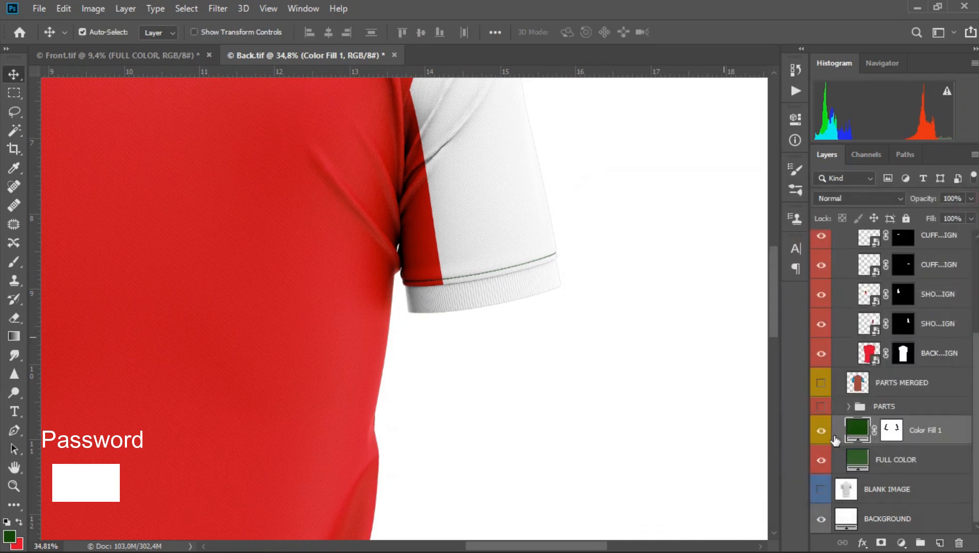
# Step: Set the FULL COLOR fill layer of the back mockup to white (ffffff)
pyautogui.doubleClick(862, 465)
pyautogui.moveTo(635, 246)
pyautogui.mouseDown()
pyautogui.moveTo(621, 227)
pyautogui.moveTo(590, 230)
pyautogui.mouseUp()
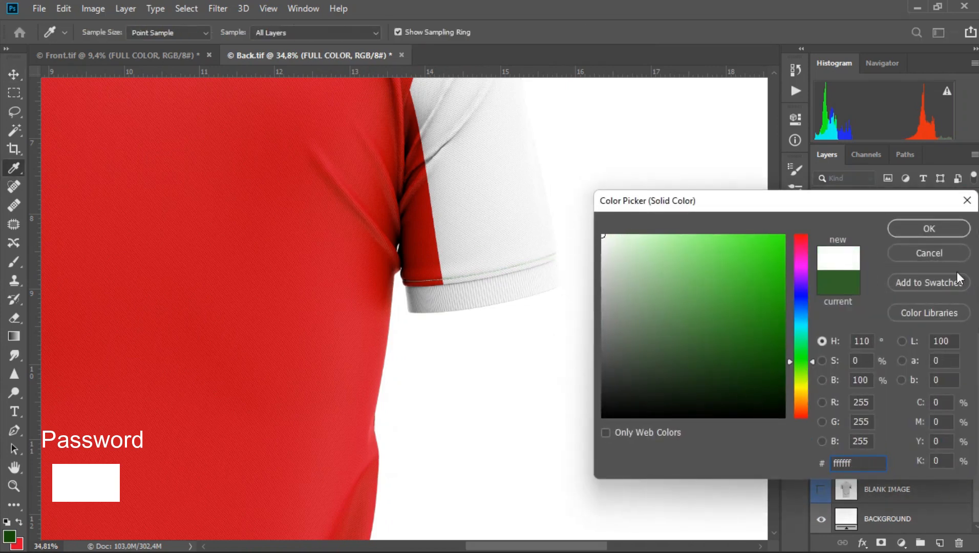
pyautogui.click(891, 226)
pyautogui.scroll(-5, 295, 168)
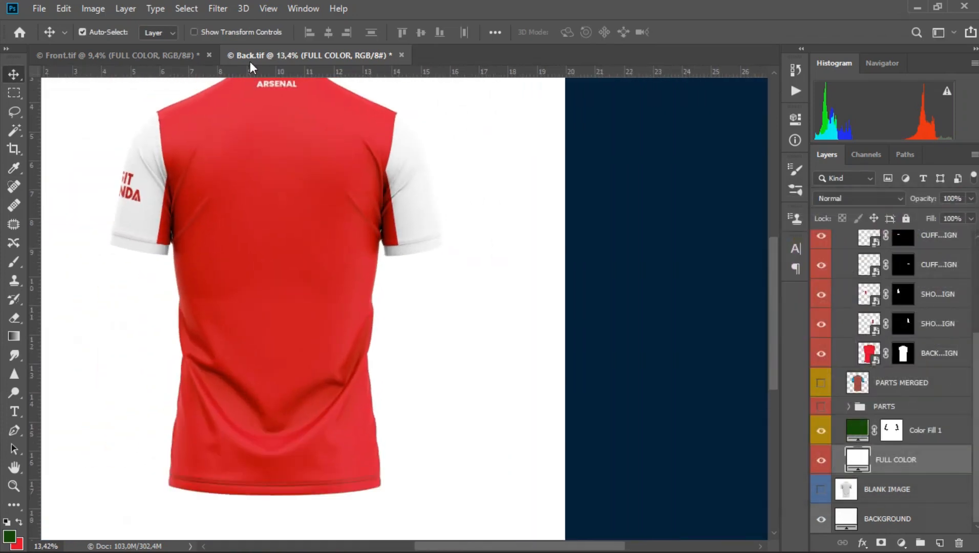
# Step: Set the stitching layer Color Fill 1 to the red dd0929
pyautogui.scroll(5, 266, 77)
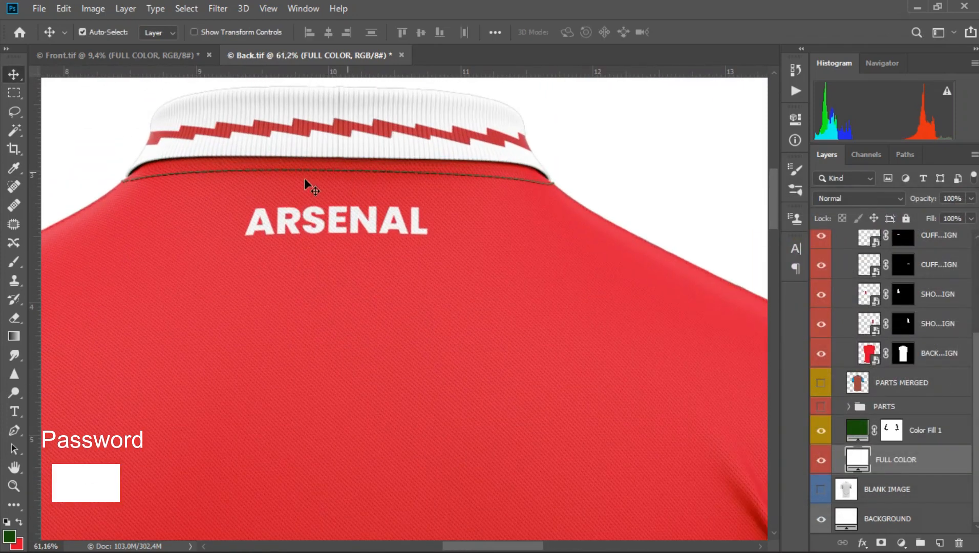
pyautogui.doubleClick(859, 430)
pyautogui.moveTo(745, 338); pyautogui.dragTo(691, 260)
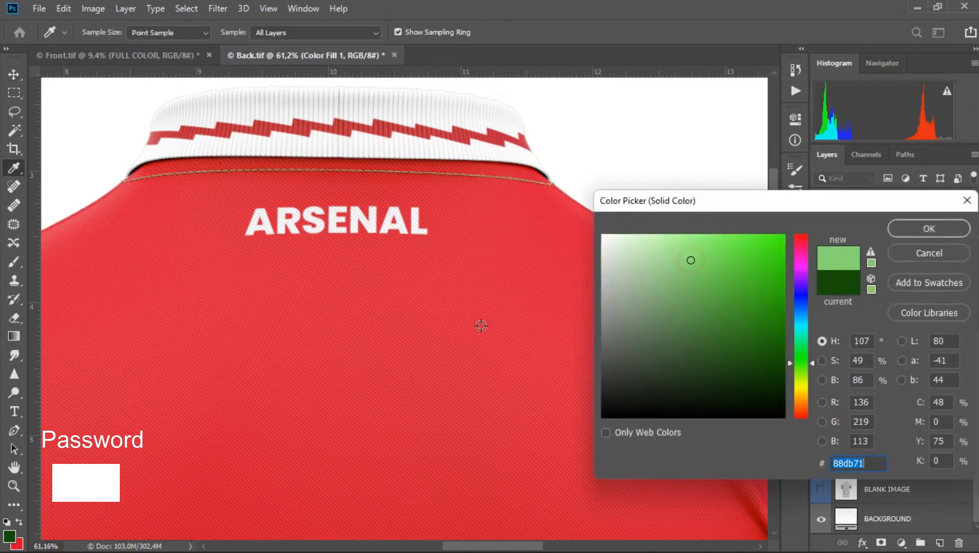
pyautogui.click(278, 284)
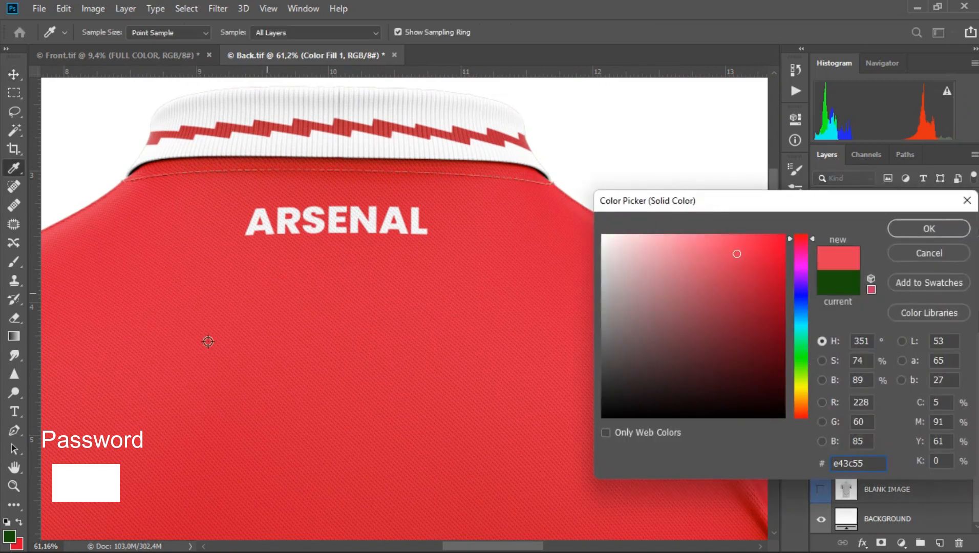
pyautogui.click(19, 545)
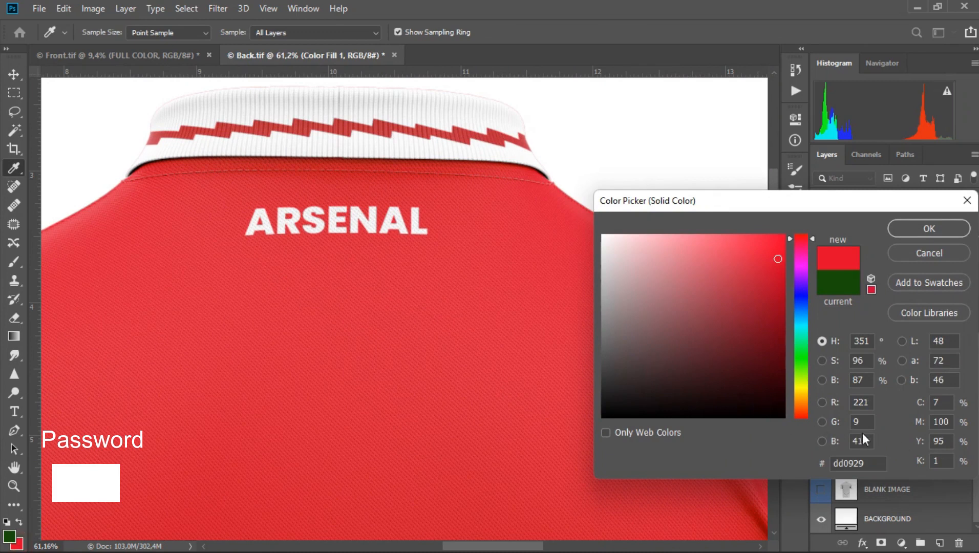
pyautogui.moveTo(884, 463); pyautogui.dragTo(805, 463)
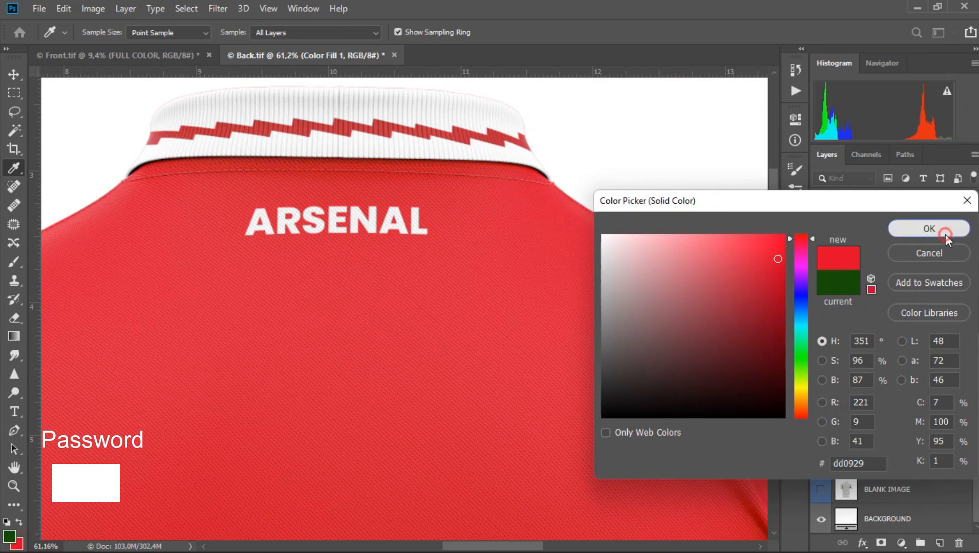
pyautogui.click(946, 234)
pyautogui.scroll(-6, 461, 208)
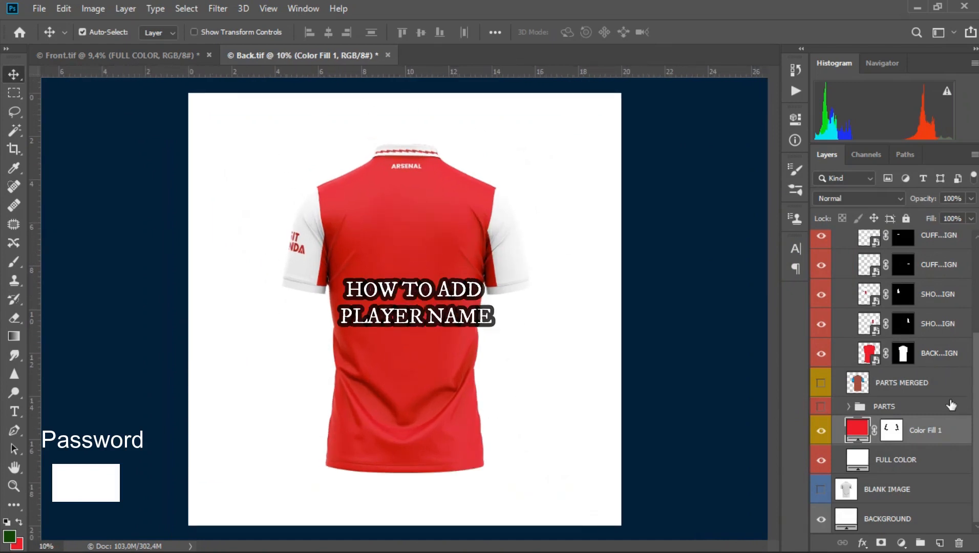
# Step: Open the BACK VIEW DESIGN smart object and add a vertical guide through the middle of the ARSENAL text
pyautogui.scroll(2, 951, 406)
pyautogui.scroll(1, 951, 406)
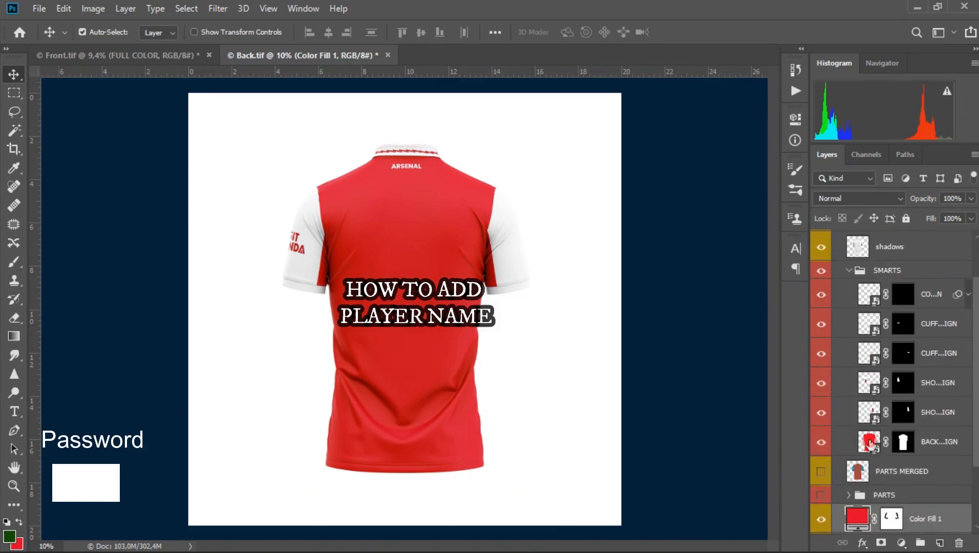
pyautogui.click(870, 443)
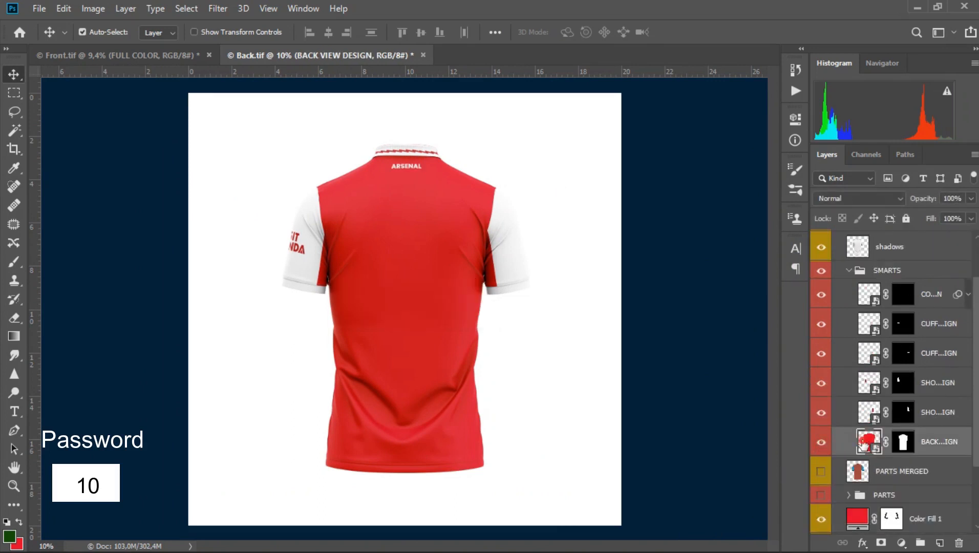
pyautogui.doubleClick(866, 442)
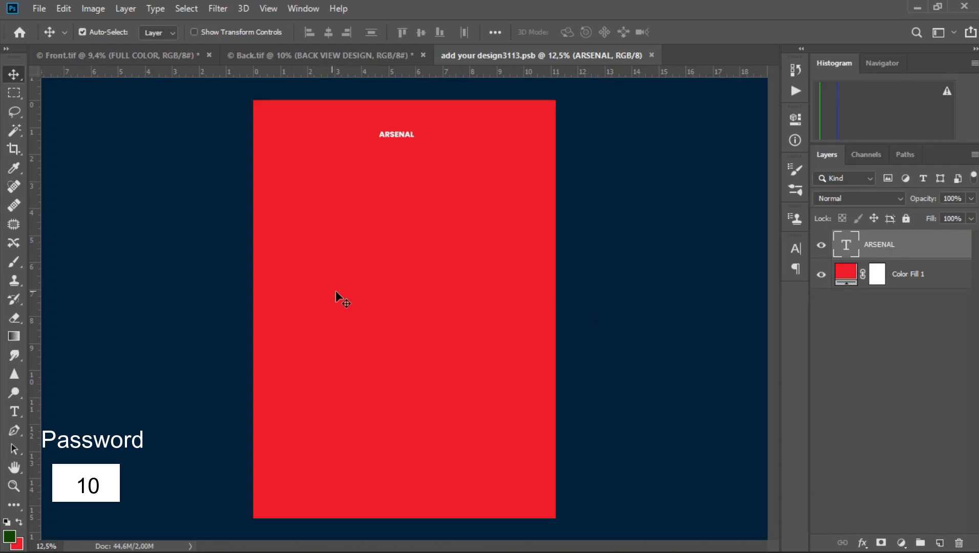
pyautogui.moveTo(39, 316); pyautogui.dragTo(398, 256)
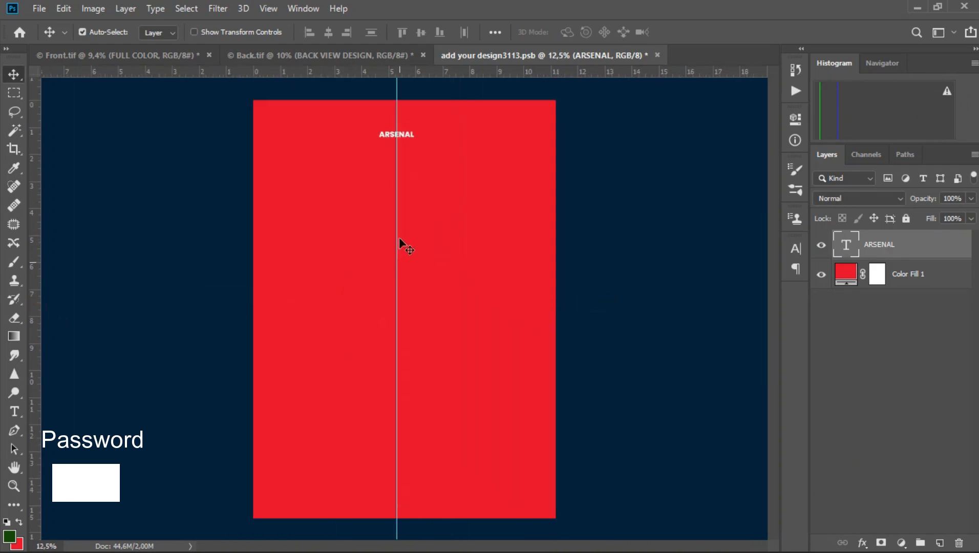
# Step: Start a new text line below ARSENAL in Poppins ExtraBold, set it to 48 pt and centre it on the vertical guide
pyautogui.scroll(1, 413, 331)
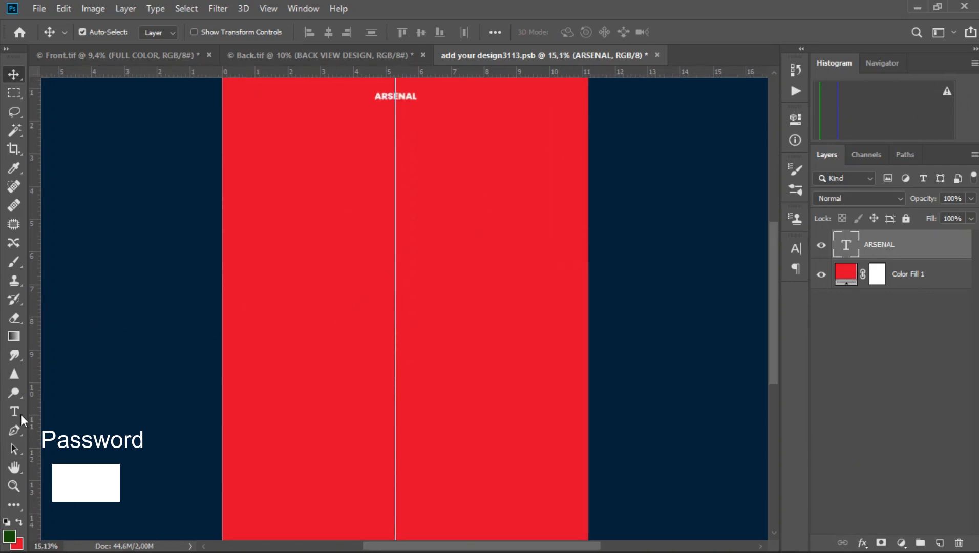
pyautogui.click(16, 413)
pyautogui.click(363, 189)
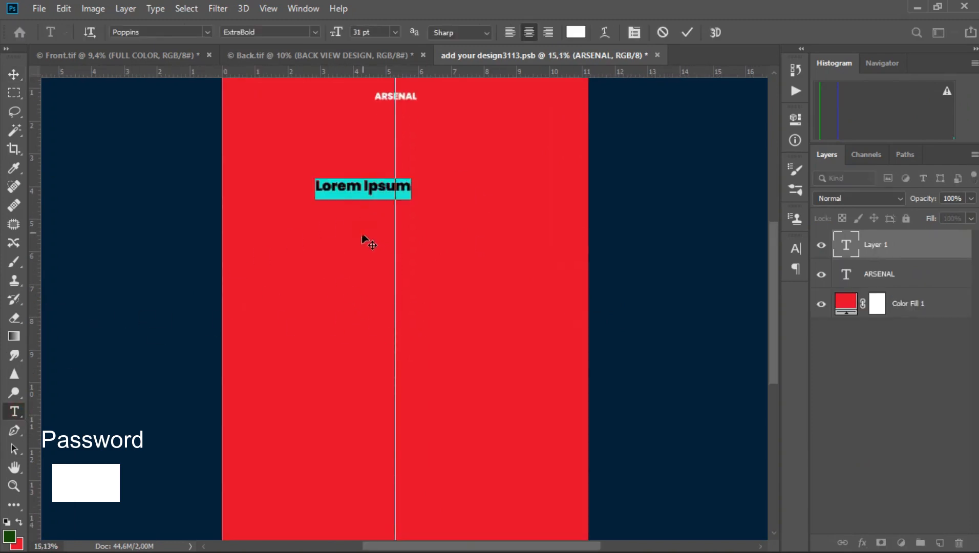
pyautogui.moveTo(360, 225); pyautogui.dragTo(336, 245)
pyautogui.click(395, 32)
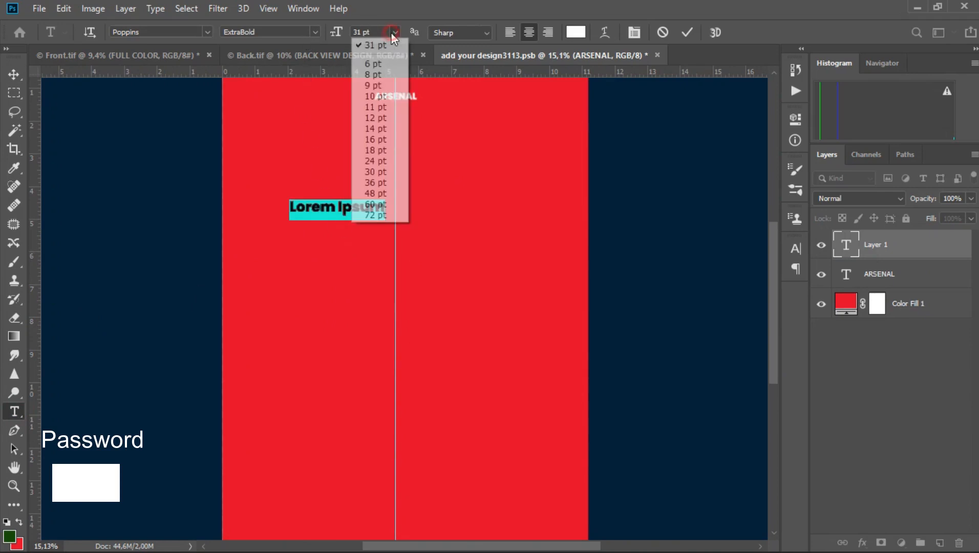
pyautogui.click(379, 192)
pyautogui.moveTo(343, 265); pyautogui.dragTo(401, 259)
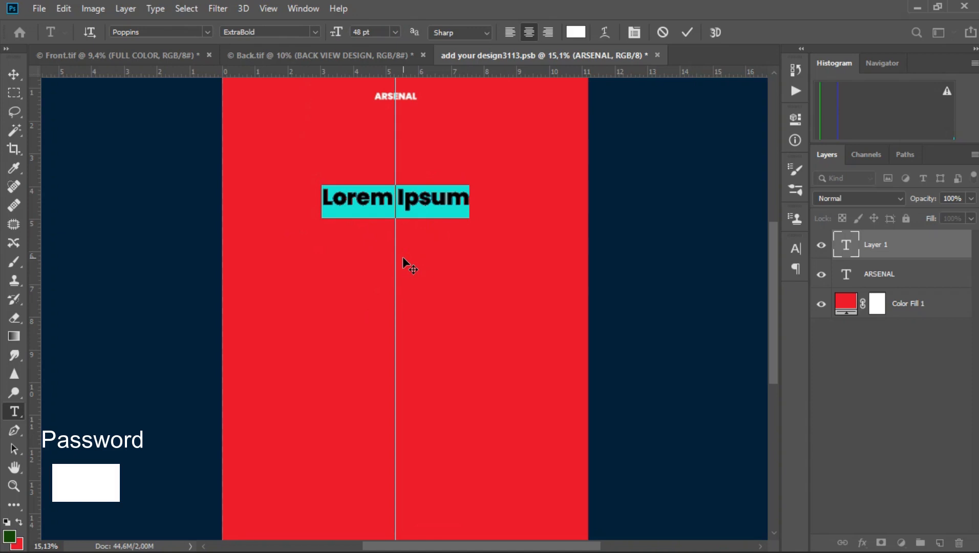
# Step: Enter the player name OZIL in the new text line
pyautogui.write('OA=ZIL')
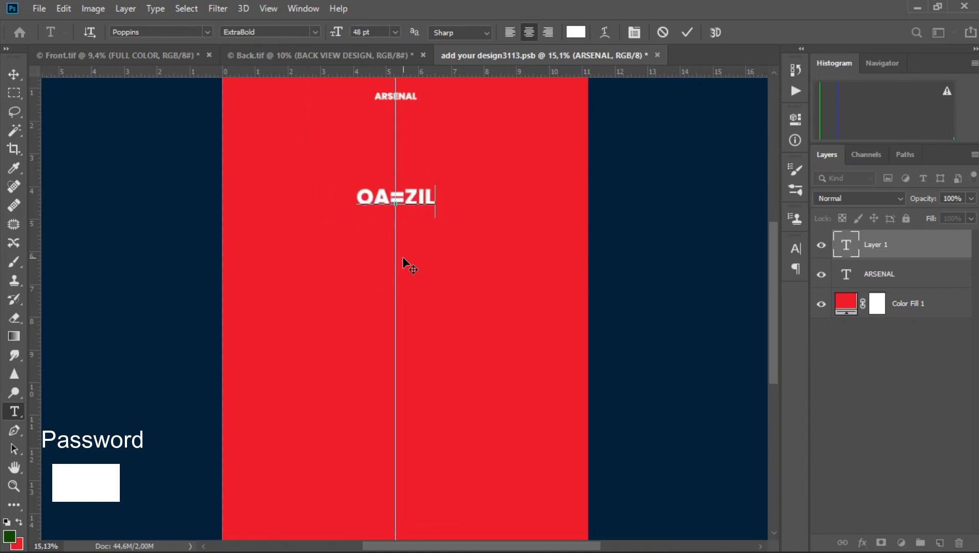
pyautogui.press('BackSpace')
pyautogui.press('BackSpace')
pyautogui.press('BackSpace')
pyautogui.press('BackSpace')
pyautogui.press('BackSpace')
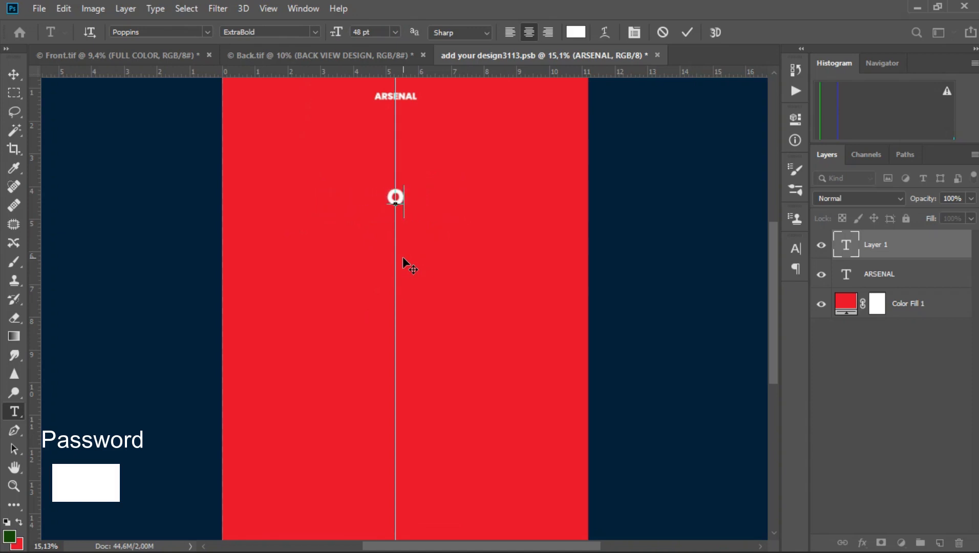
pyautogui.write('ZIL')
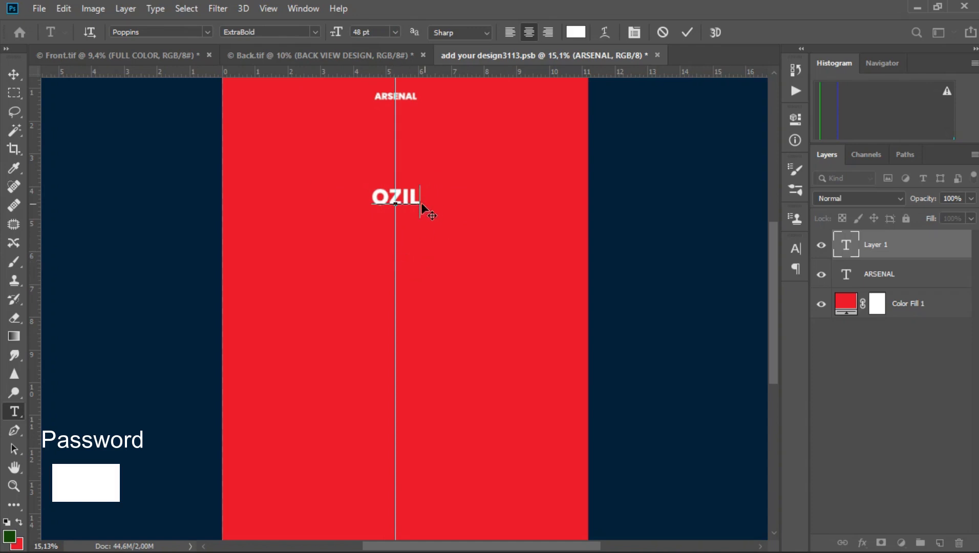
# Step: Set the font size of the whole OZIL text to 83 pt and commit the text
pyautogui.hotkey('ctrl', 'a')
pyautogui.click(375, 31)
pyautogui.scroll(20, 375, 32)
pyautogui.scroll(4, 374, 32)
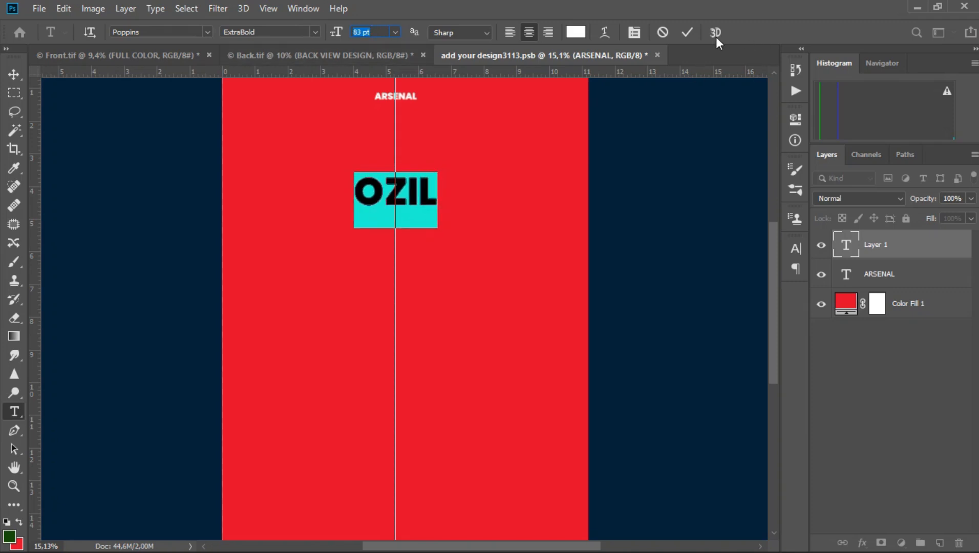
pyautogui.click(687, 33)
# Step: Add the player number 10 as a separate 83 pt text layer below OZIL
pyautogui.click(459, 322)
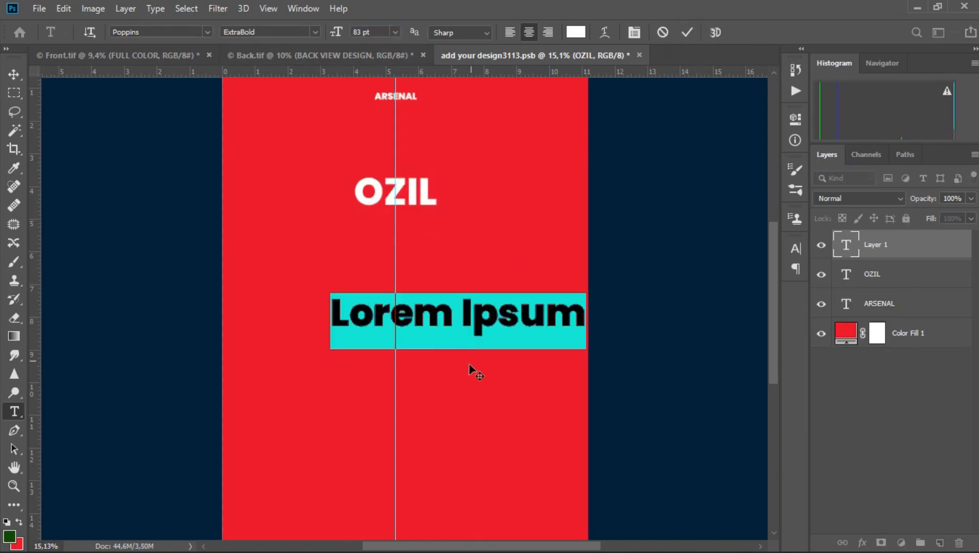
pyautogui.write('1')
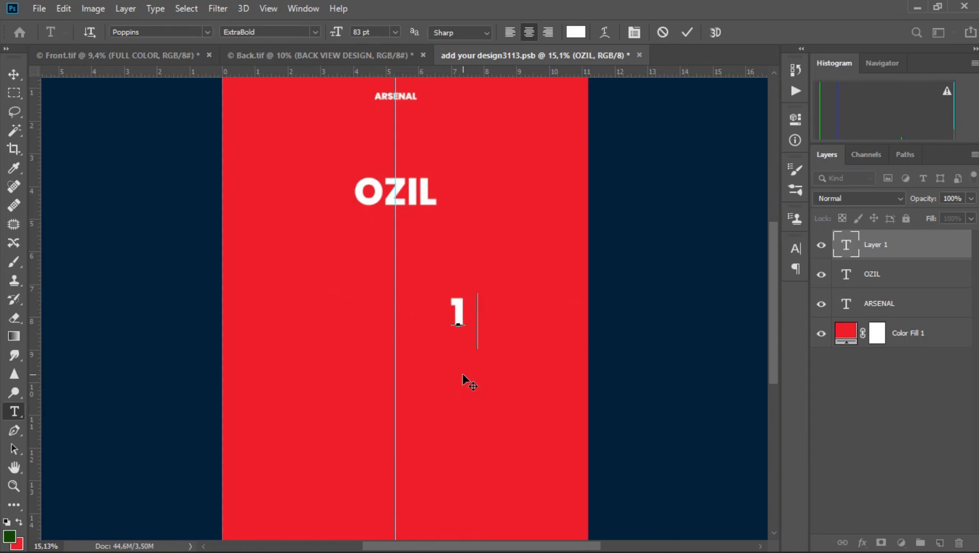
pyautogui.write('0')
pyautogui.hotkey('ctrl', 'a')
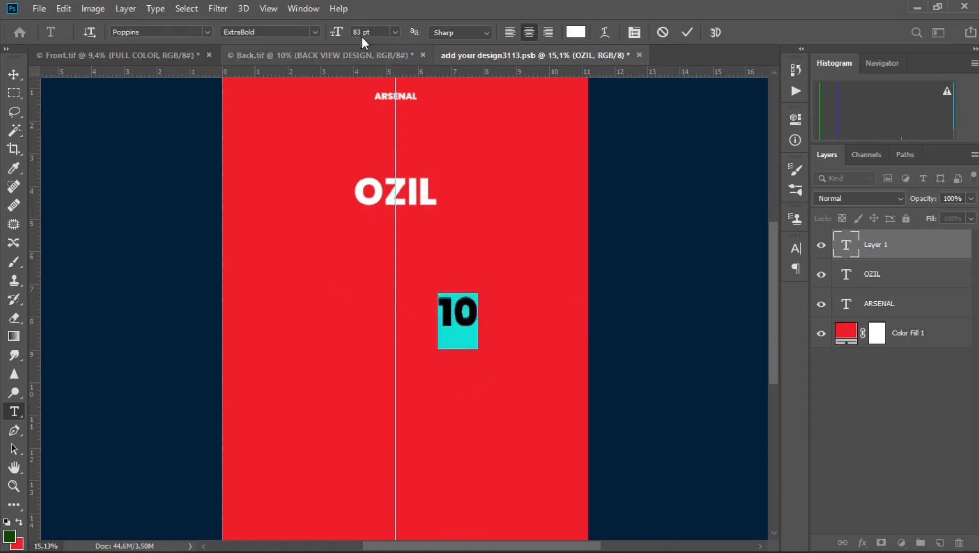
pyautogui.click(394, 34)
pyautogui.click(394, 35)
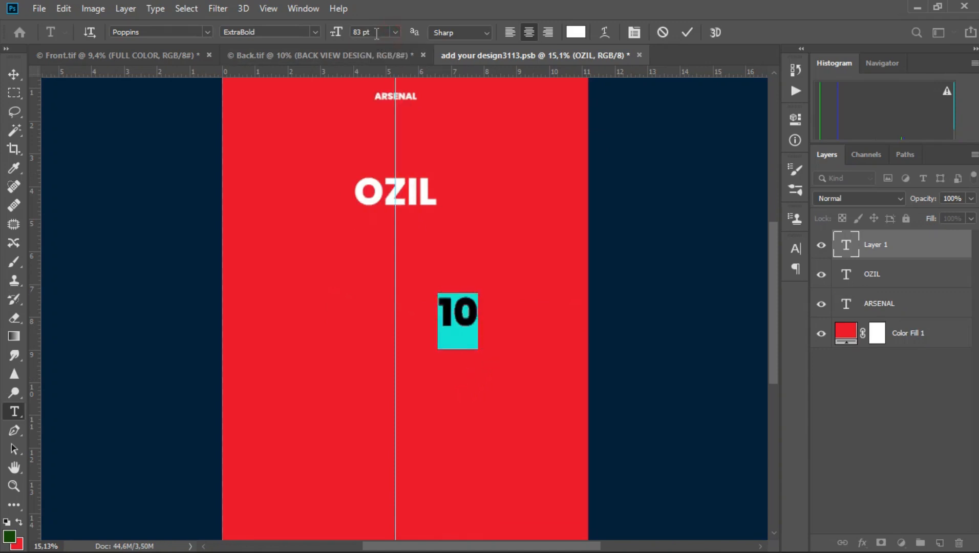
pyautogui.click(687, 32)
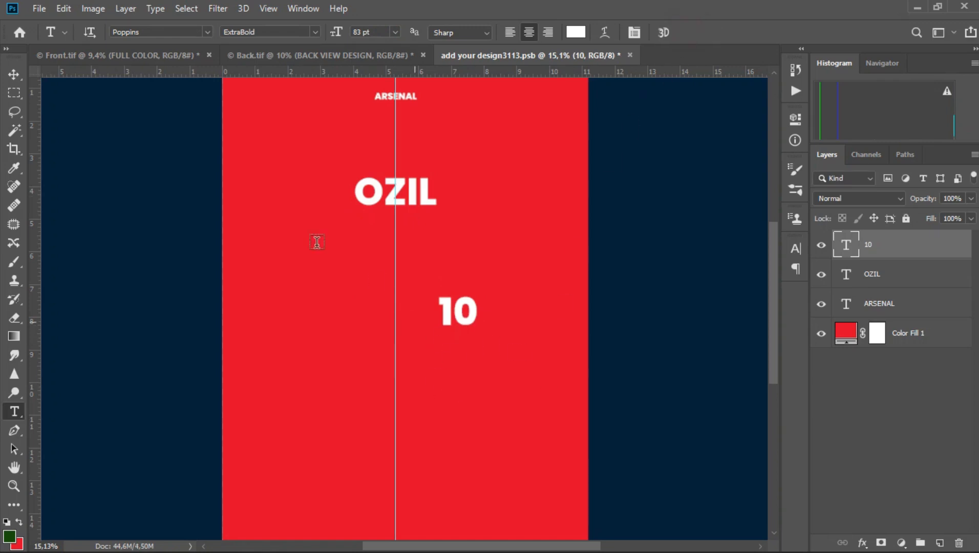
# Step: Show the transform controls, enlarge the number 10 to about twice the width of OZIL and centre it on the guide below the name
pyautogui.click(13, 75)
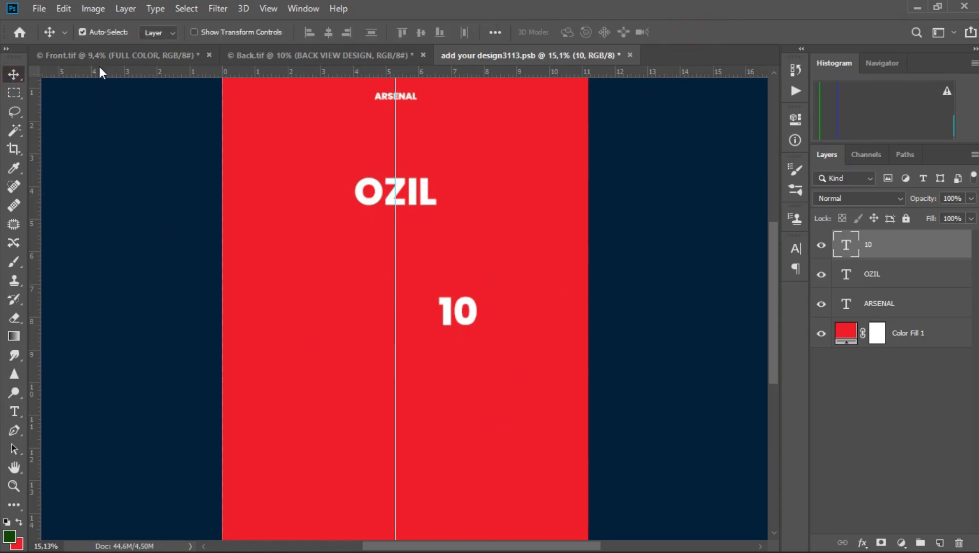
pyautogui.click(194, 32)
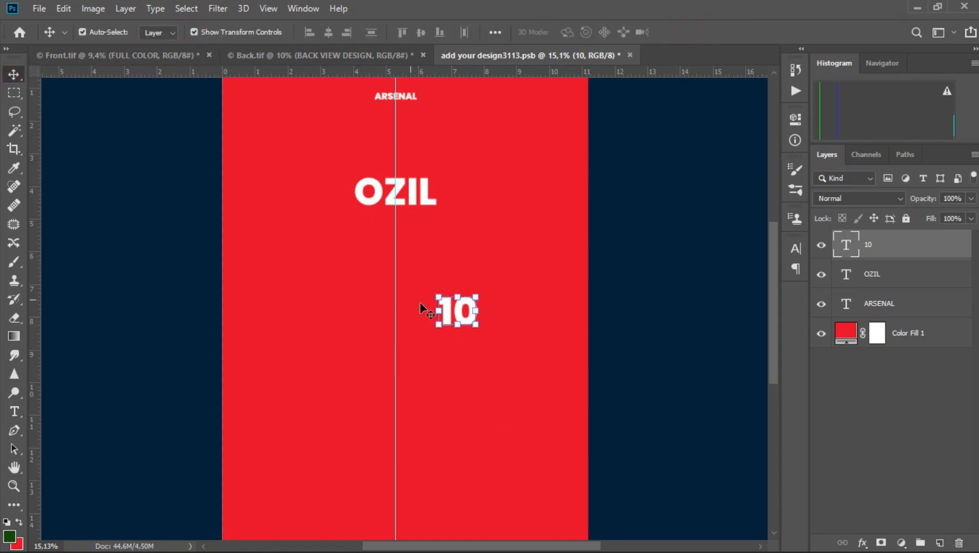
pyautogui.moveTo(481, 295); pyautogui.dragTo(620, 119)
pyautogui.moveTo(531, 210); pyautogui.dragTo(406, 374)
pyautogui.click(689, 30)
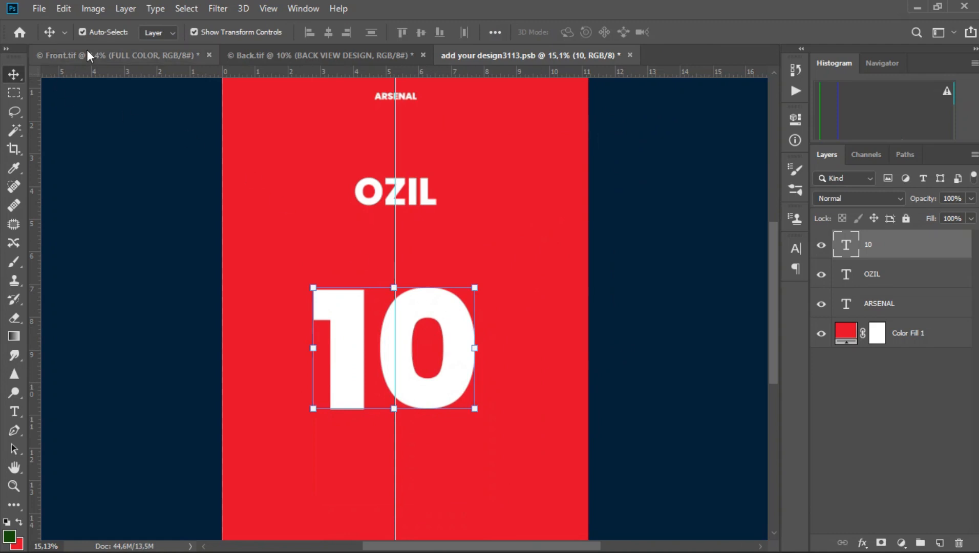
# Step: Save the back design smart object, return to Back.tif and hide the transform controls
pyautogui.click(45, 12)
pyautogui.moveTo(63, 11)
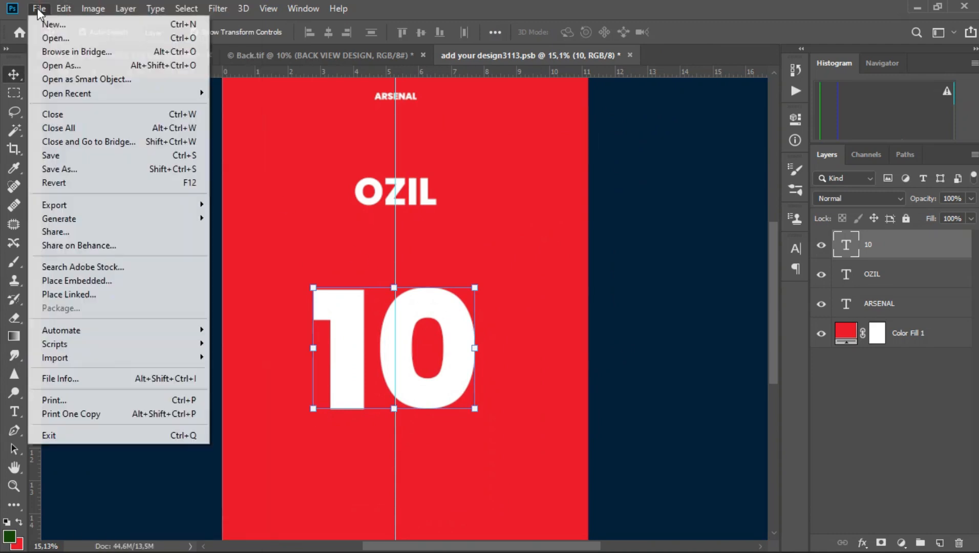
pyautogui.click(46, 155)
pyautogui.click(362, 56)
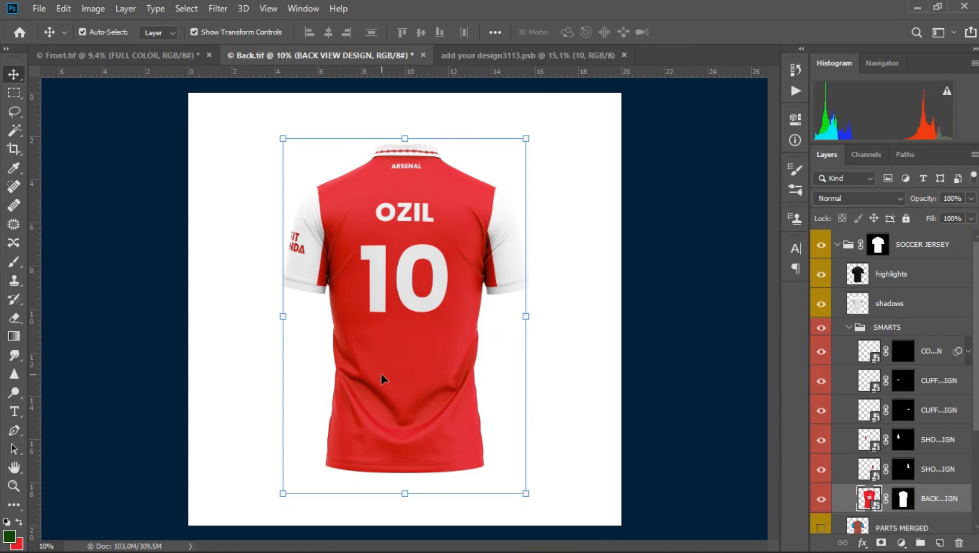
pyautogui.click(223, 33)
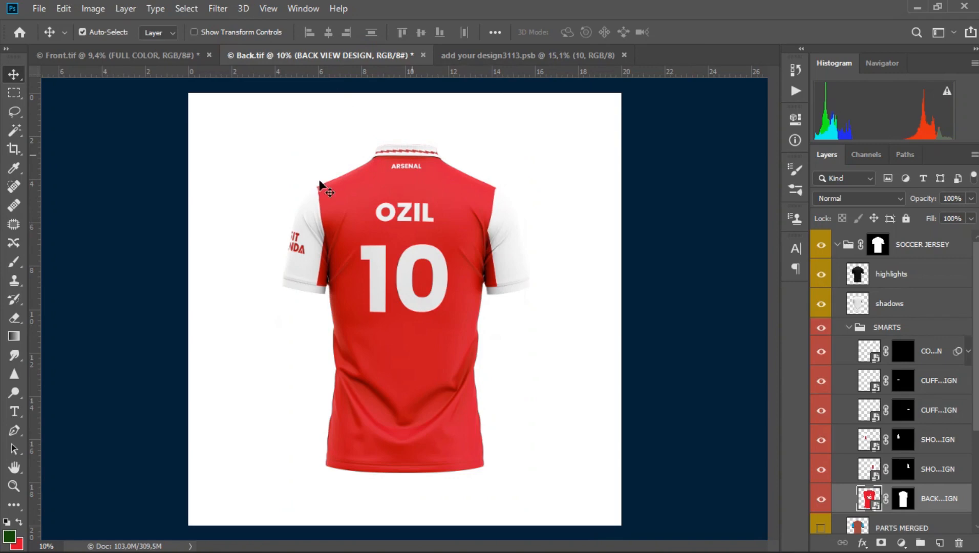